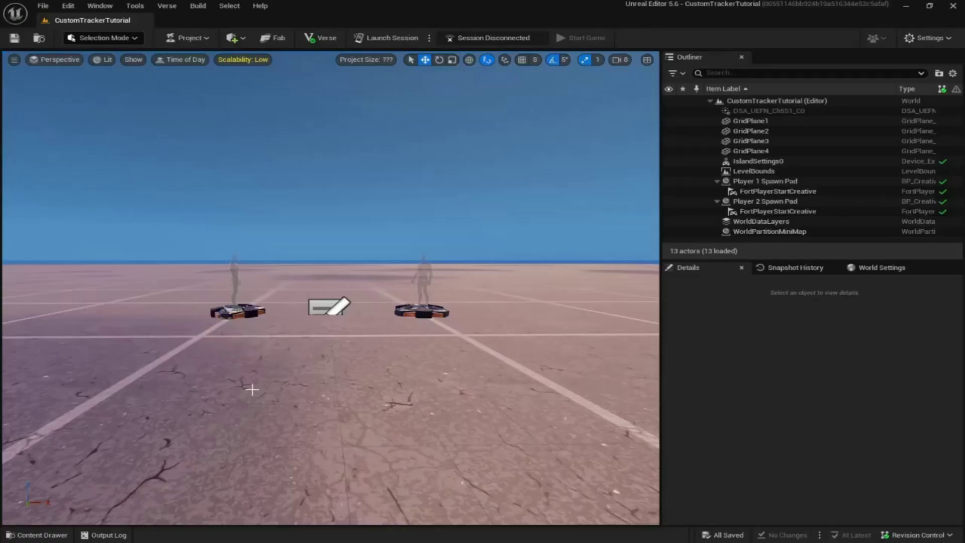
- Open the Content Drawer to show the CustomTrackerTutorial project's three assets
{"action": "left_click", "coordinate": [37, 535]}
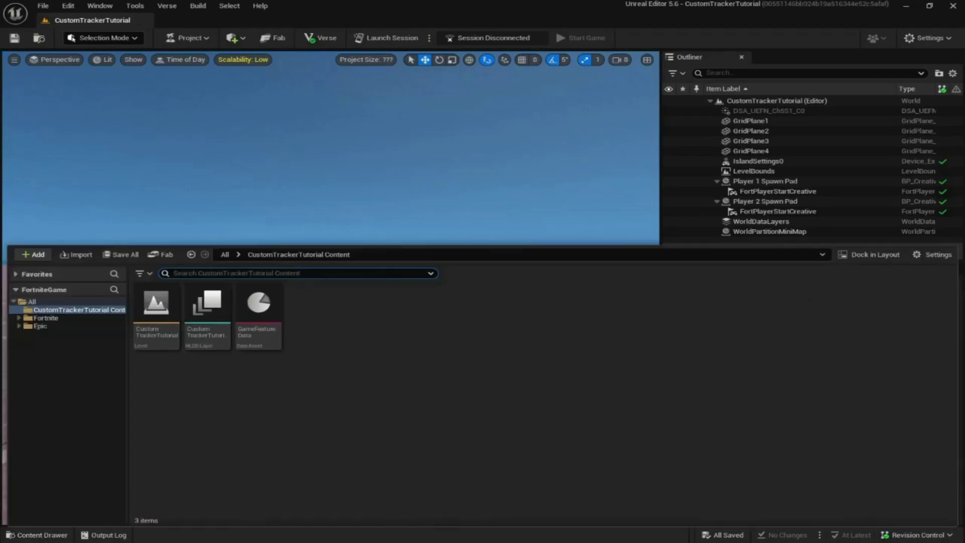
- Create a folder named TrackersCustom in the project content and open it
{"action": "right_click", "coordinate": [224, 396]}
{"action": "left_click", "coordinate": [270, 103]}
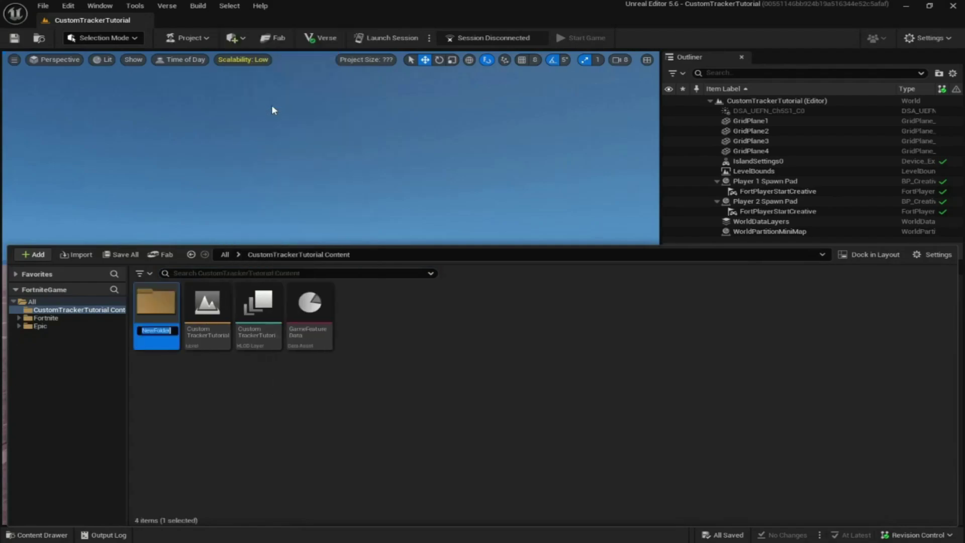
{"action": "type", "text": "Trackers"}
{"action": "type", "text": "Custom"}
{"action": "key", "text": "Return"}
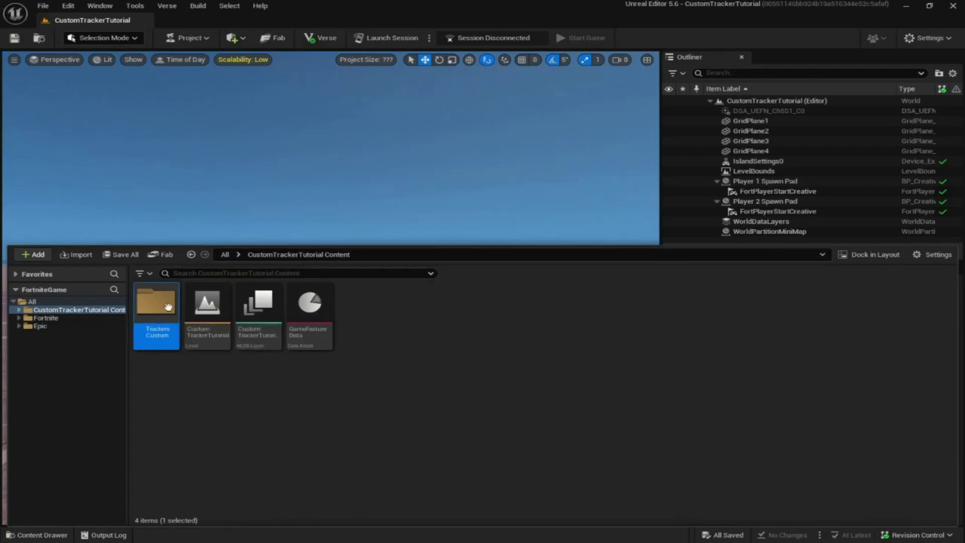
{"action": "double_click", "coordinate": [166, 327]}
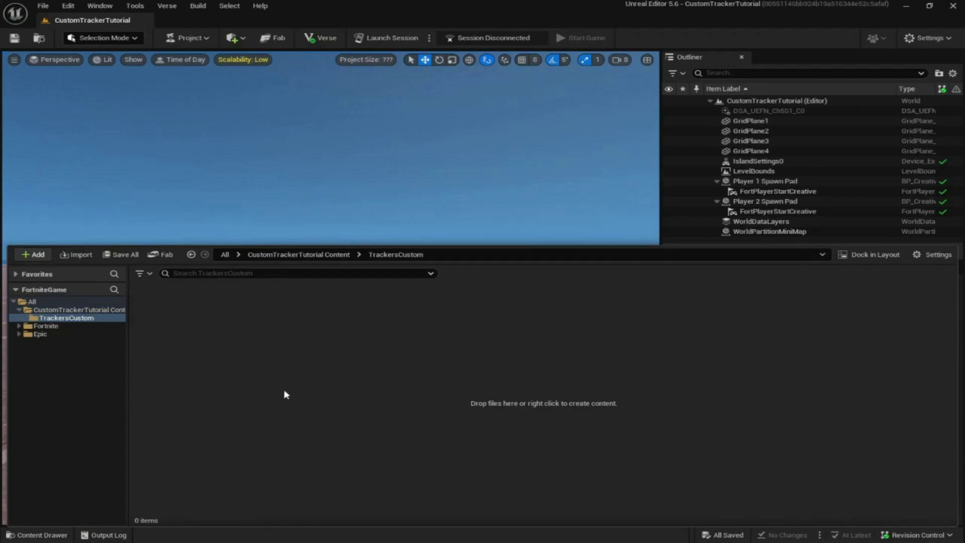
- Add a User Widget-based Widget Blueprint named PlaytimeUI inside the folder
{"action": "right_click", "coordinate": [191, 322]}
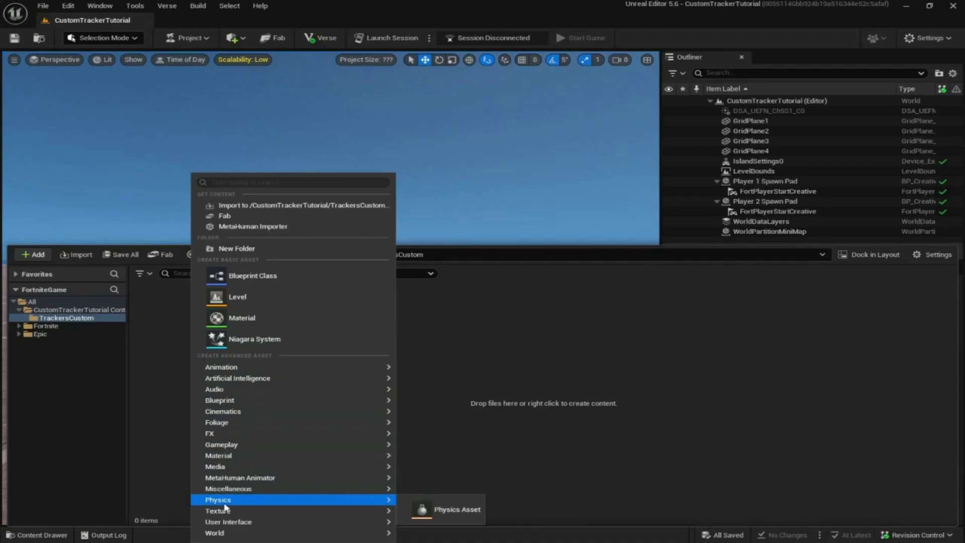
{"action": "mouse_move", "coordinate": [233, 523]}
{"action": "left_click", "coordinate": [417, 528]}
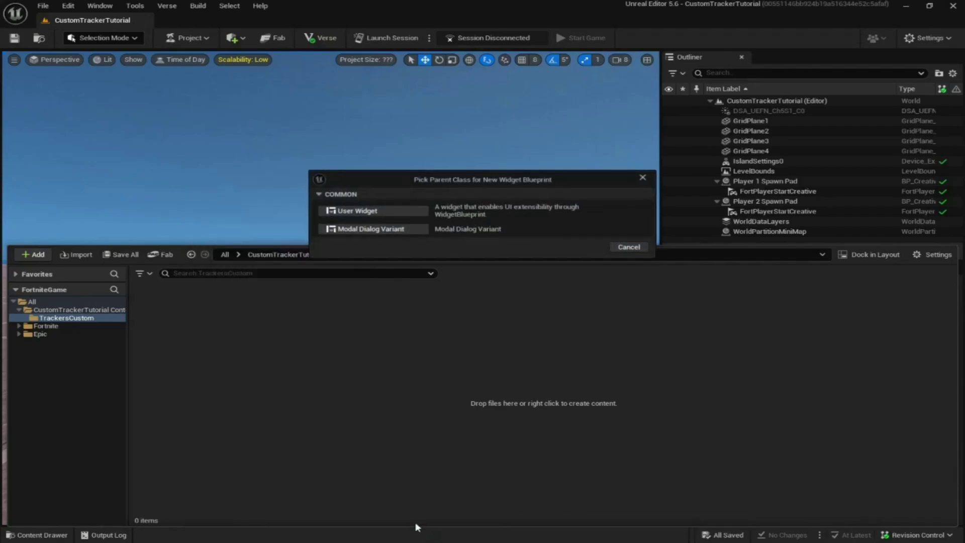
{"action": "left_click", "coordinate": [348, 214]}
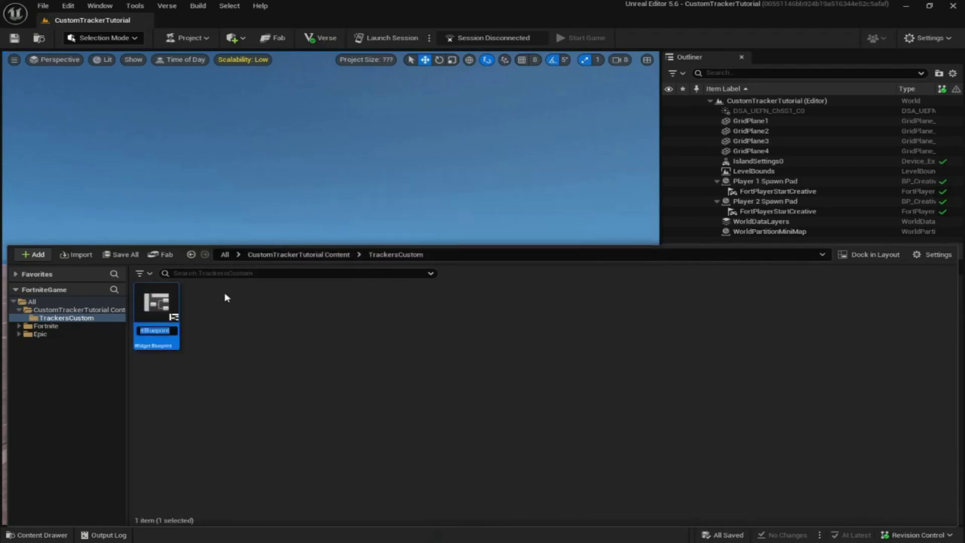
{"action": "type", "text": "Playtime"}
{"action": "type", "text": "UI"}
{"action": "key", "text": "Return"}
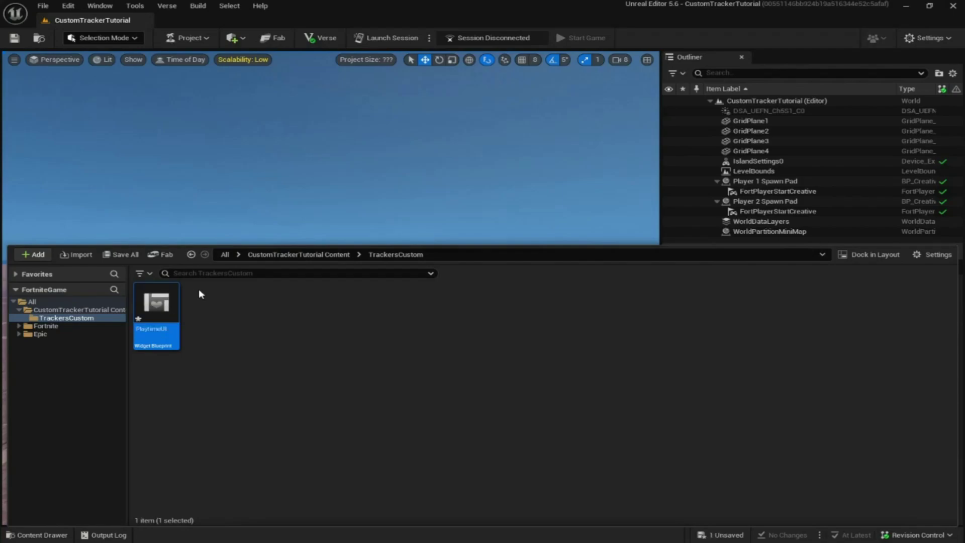
- Open PlaytimeUI and add a Canvas Panel with an Overlay on it
{"action": "double_click", "coordinate": [164, 314]}
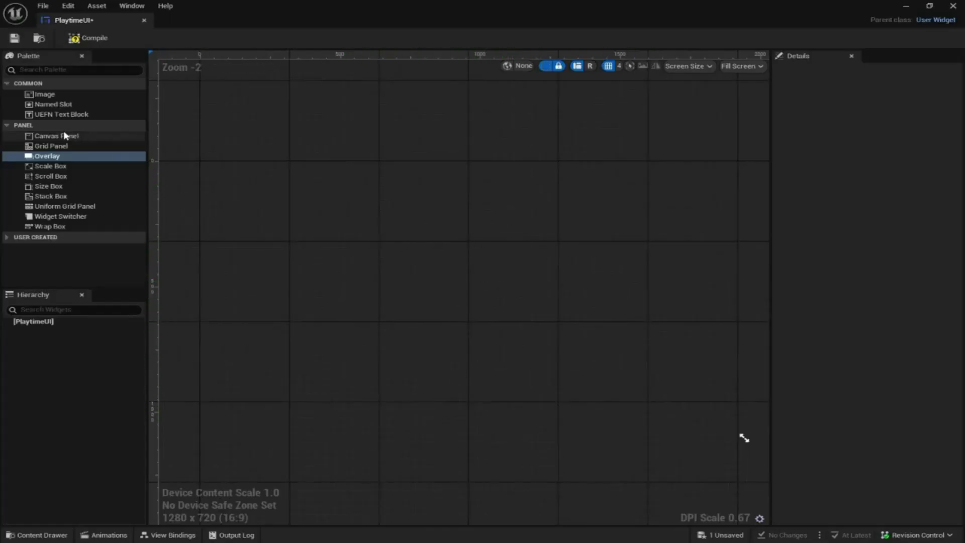
{"action": "left_click_drag", "start_coordinate": [65, 136], "coordinate": [439, 247]}
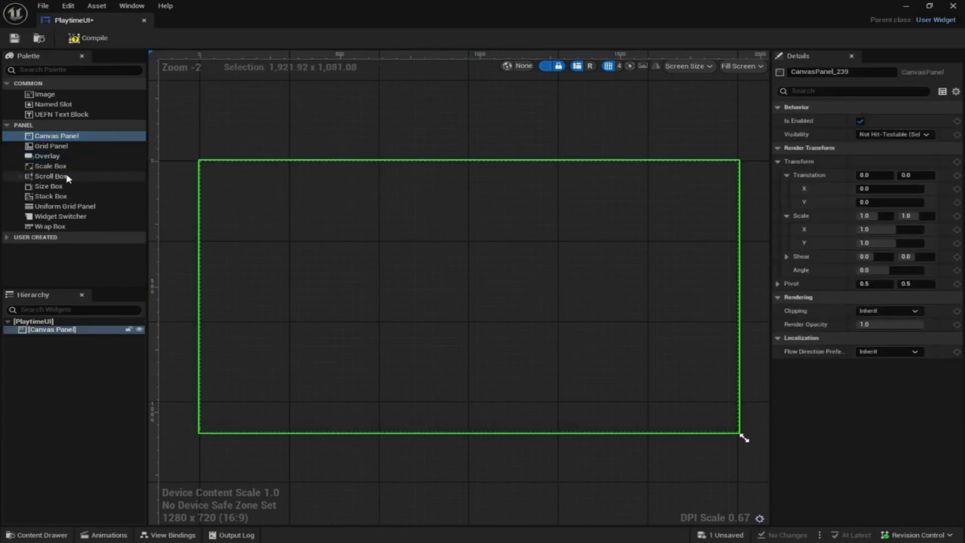
{"action": "left_click_drag", "start_coordinate": [48, 161], "coordinate": [482, 276]}
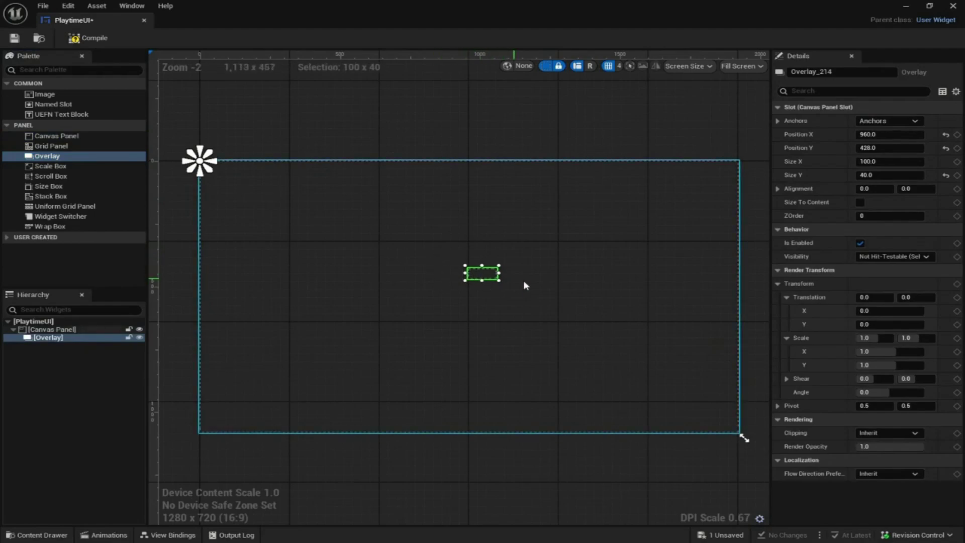
- Anchor the overlay to the centre and size it 550×180
{"action": "left_click", "coordinate": [873, 130]}
{"action": "left_click", "coordinate": [867, 180]}
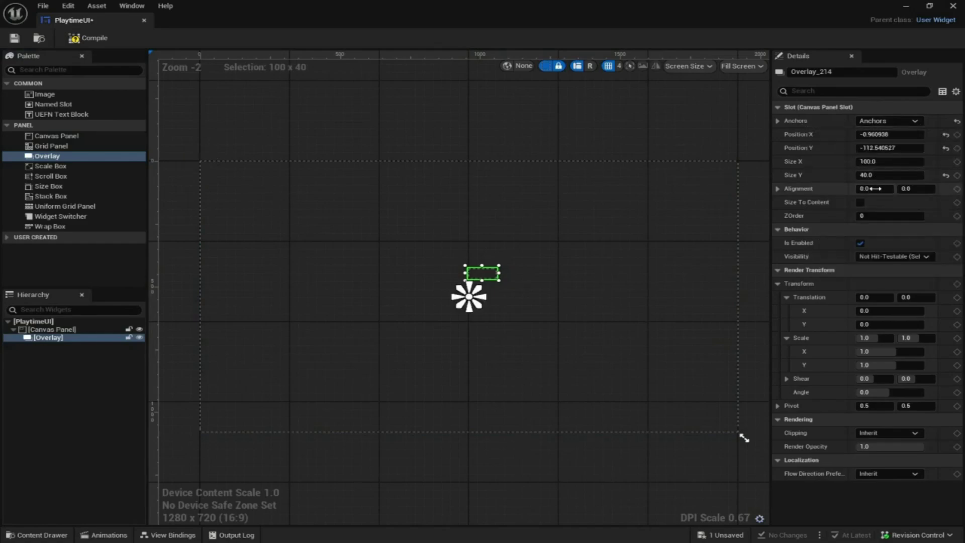
{"action": "left_click", "coordinate": [873, 166]}
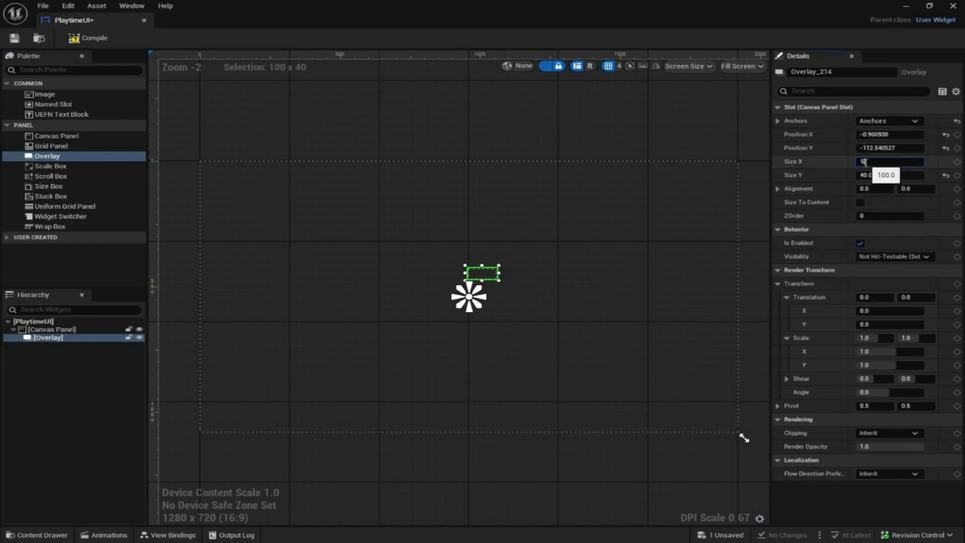
{"action": "type", "text": "550"}
{"action": "key", "text": "Tab"}
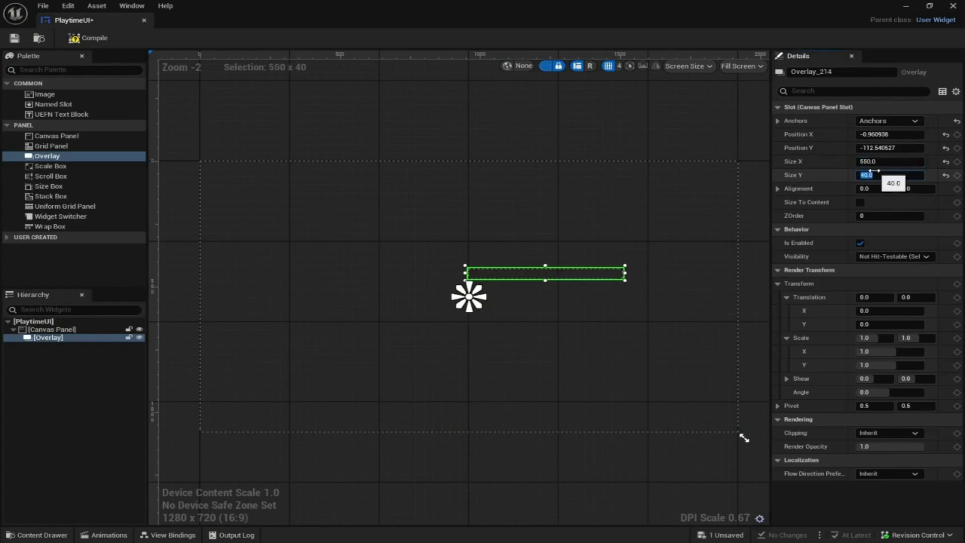
{"action": "key", "text": "Return"}
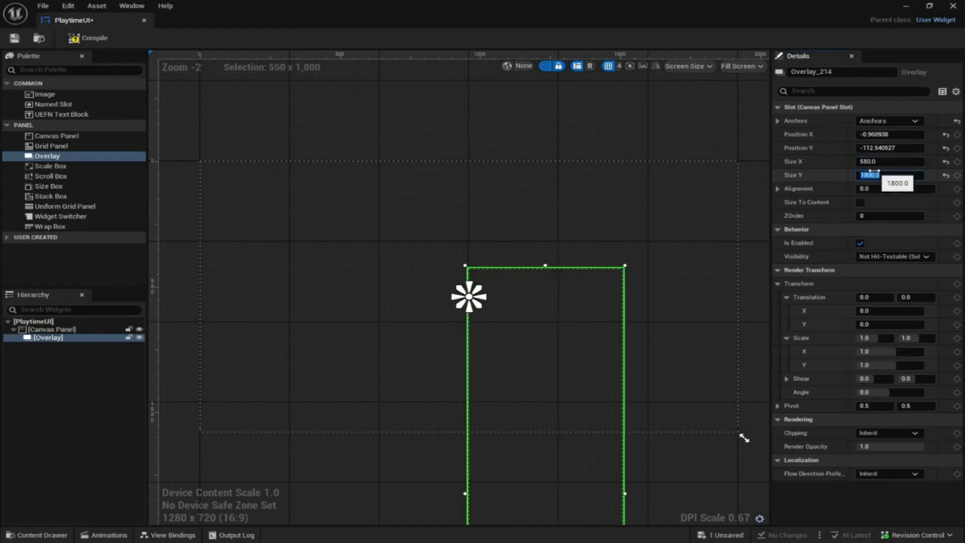
{"action": "key", "text": "BackSpace"}
{"action": "type", "text": "180"}
{"action": "key", "text": "Return"}
- Set the overlay's position to 0,0 and its alignment to 0.5,0.5
{"action": "left_click", "coordinate": [867, 135]}
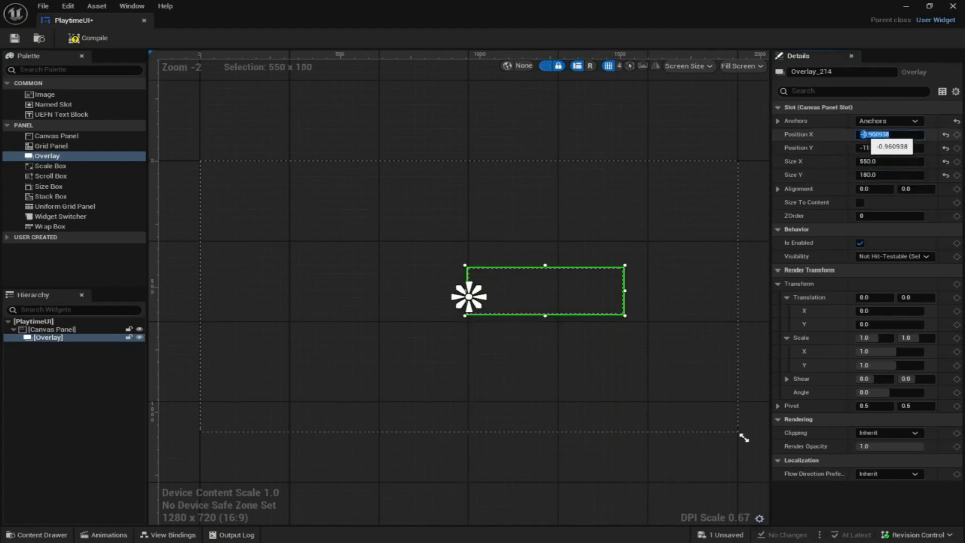
{"action": "type", "text": "0"}
{"action": "key", "text": "Return"}
{"action": "left_click", "coordinate": [879, 148]}
{"action": "type", "text": "0"}
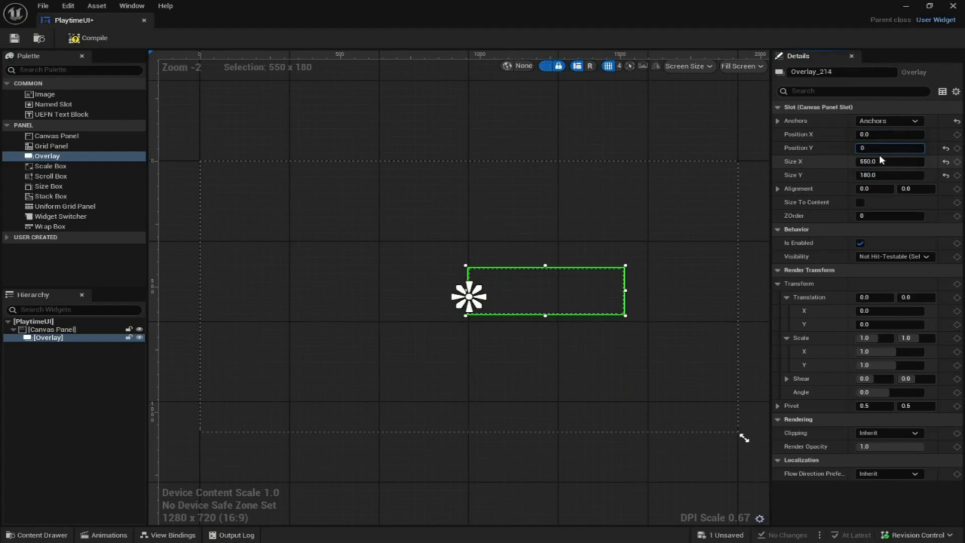
{"action": "key", "text": "Return"}
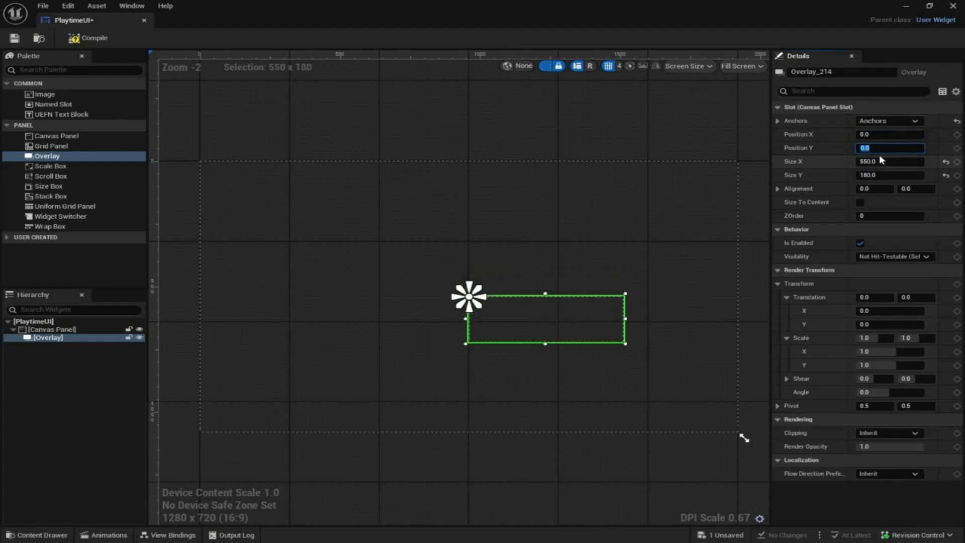
{"action": "left_click", "coordinate": [870, 188]}
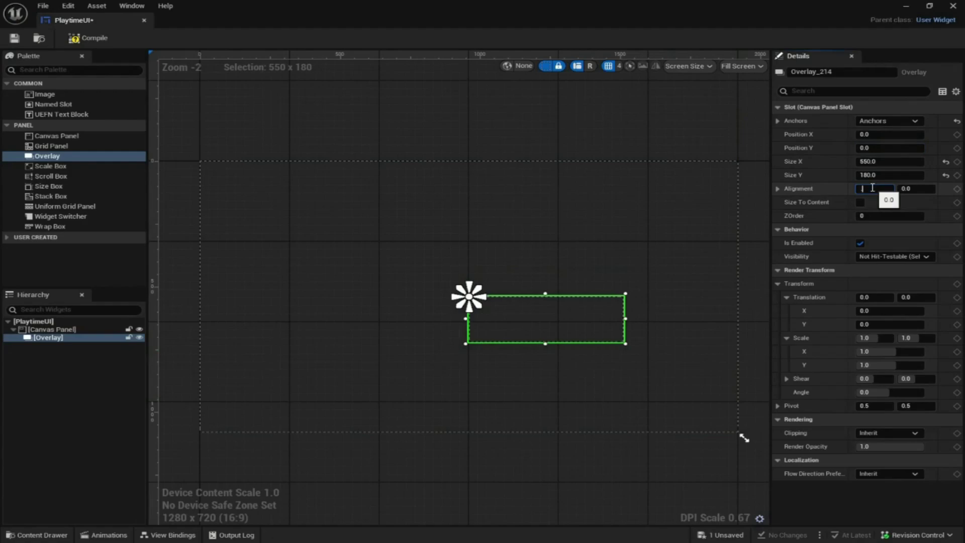
{"action": "type", "text": "0.5"}
{"action": "left_click", "coordinate": [917, 191]}
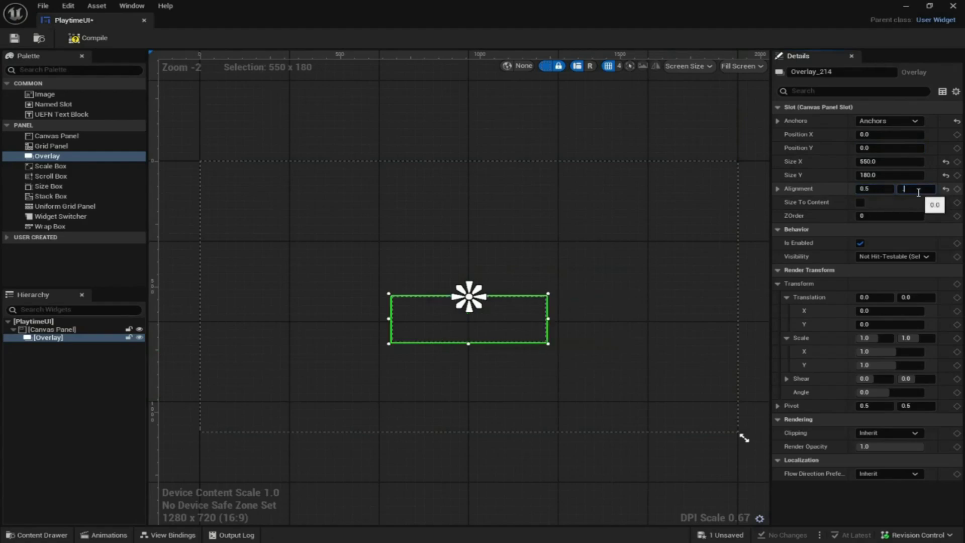
{"action": "type", "text": "0.5"}
{"action": "key", "text": "Return"}
- Save the PlaytimeUI widget
{"action": "scroll", "coordinate": [470, 279], "scroll_direction": "up", "scroll_amount": 2}
{"action": "scroll", "coordinate": [470, 277], "scroll_direction": "down", "scroll_amount": 2}
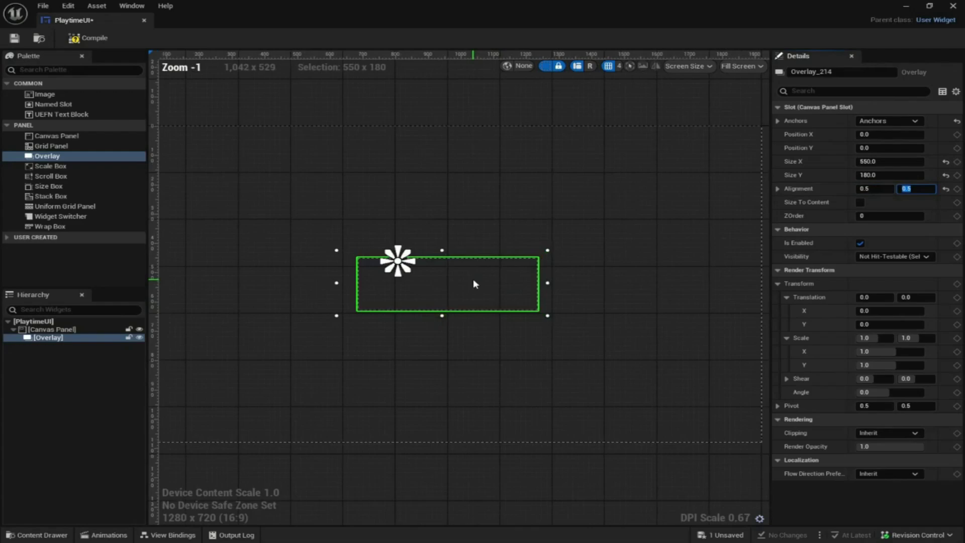
{"action": "key", "text": "ctrl+s"}
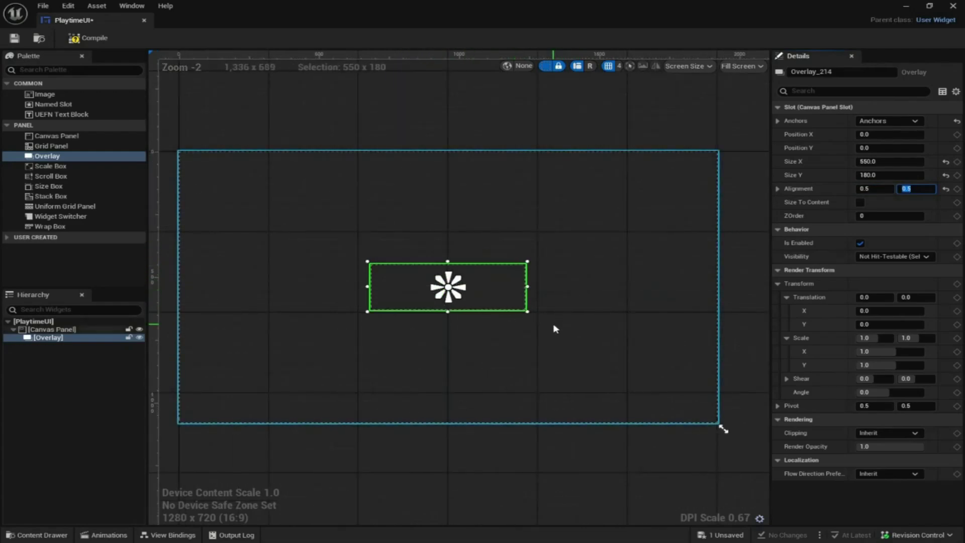
{"action": "scroll", "coordinate": [382, 311], "scroll_direction": "up", "scroll_amount": 4}
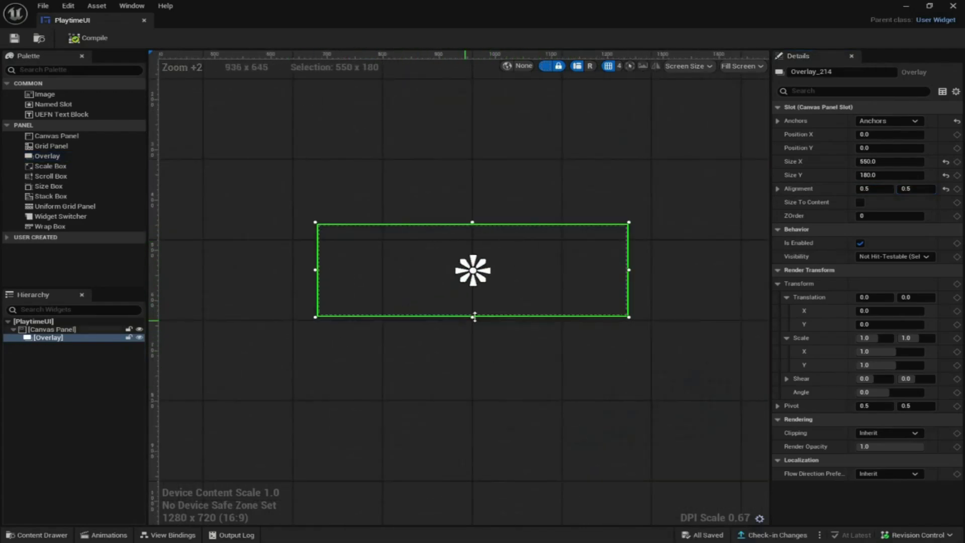
{"action": "scroll", "coordinate": [465, 259], "scroll_direction": "down", "scroll_amount": 1}
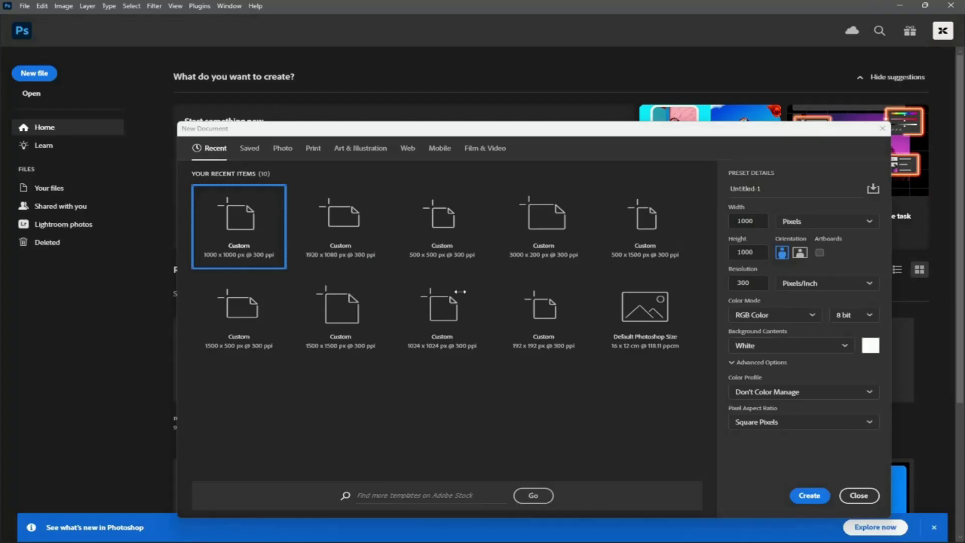
- Set the new document's width to 550 and height to 180 pixels and create it
{"action": "double_click", "coordinate": [756, 222]}
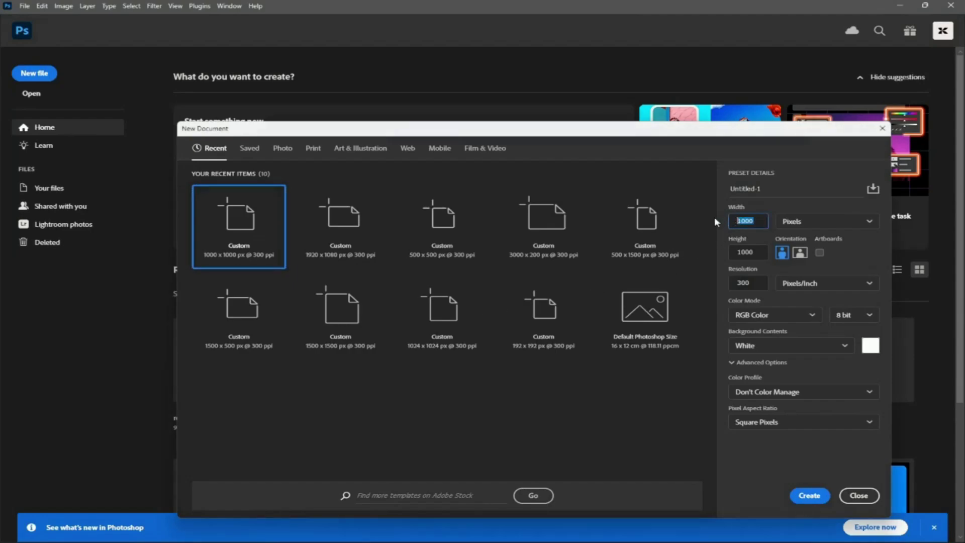
{"action": "type", "text": "550"}
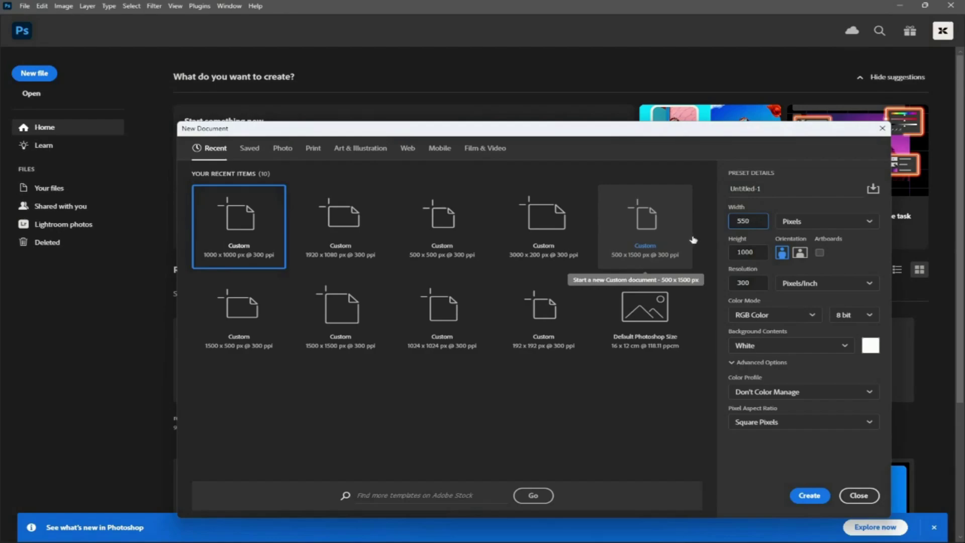
{"action": "double_click", "coordinate": [730, 252]}
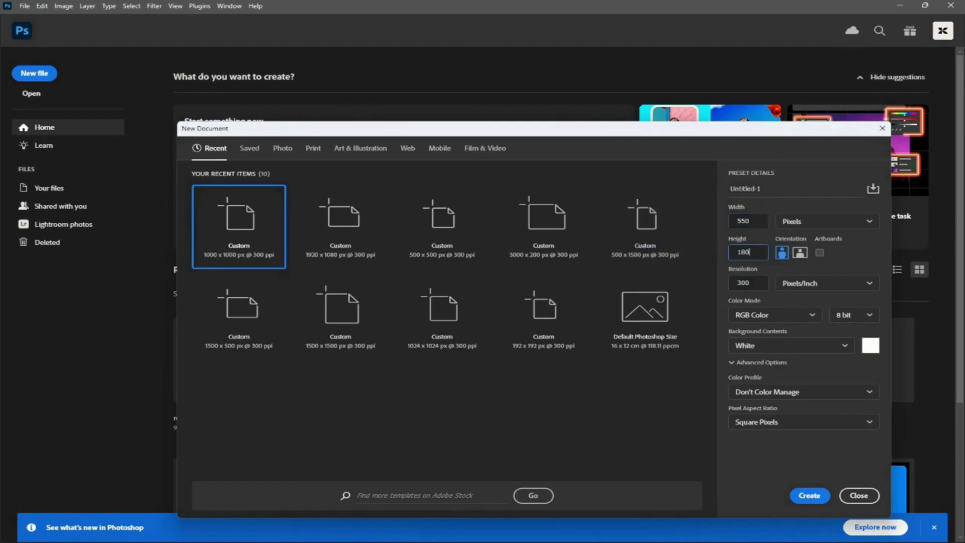
{"action": "left_click", "coordinate": [809, 495]}
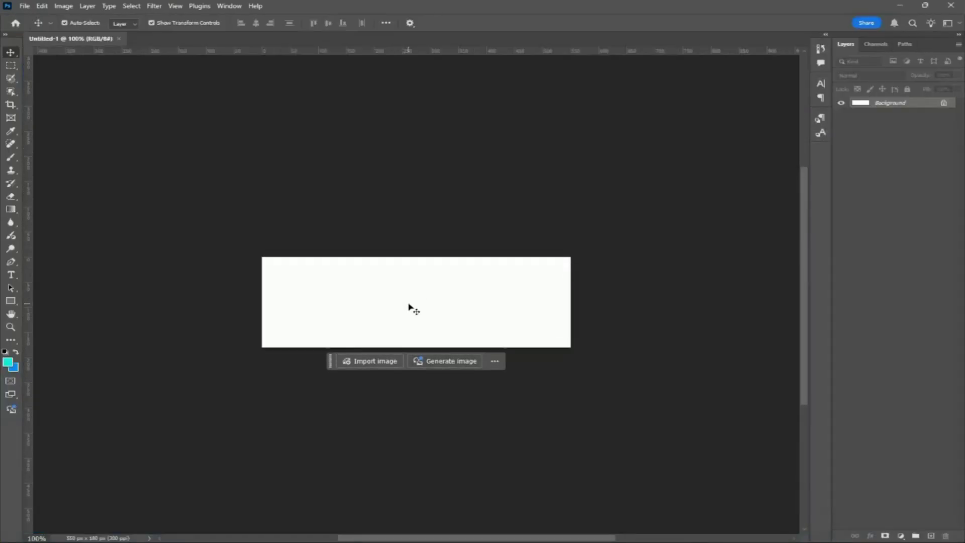
- Draw a rounded rectangle of about 503×151 px with 25 px corners across the canvas
{"action": "left_click", "coordinate": [175, 6]}
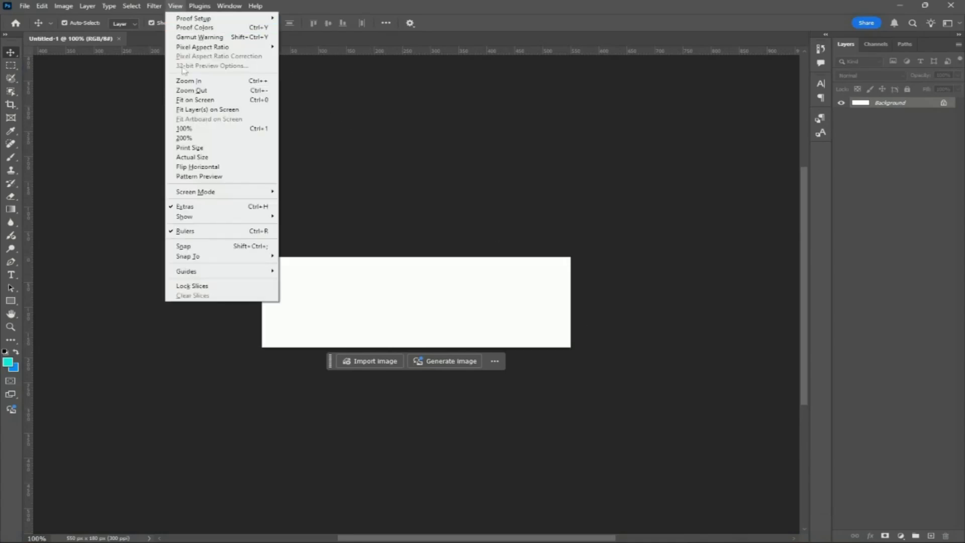
{"action": "left_click", "coordinate": [201, 97]}
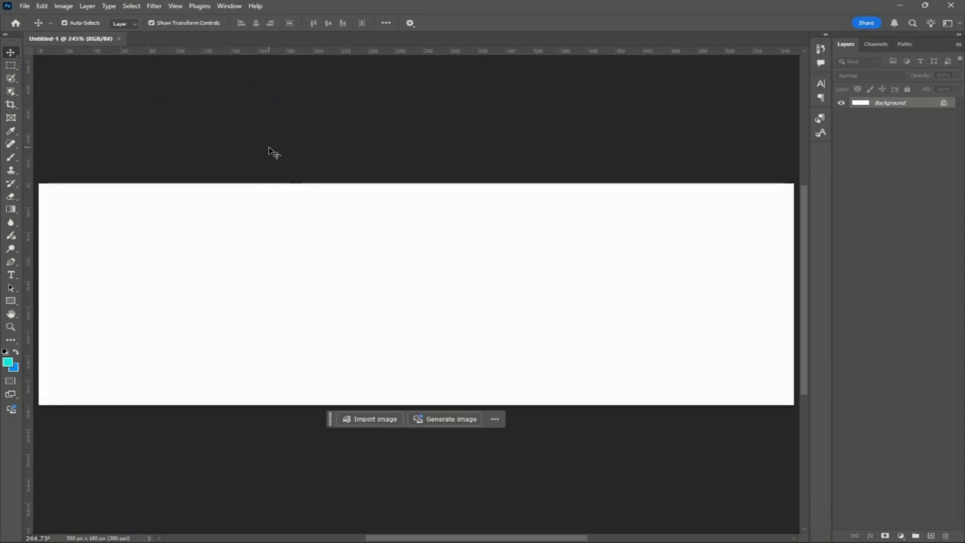
{"action": "key", "text": "ctrl+1"}
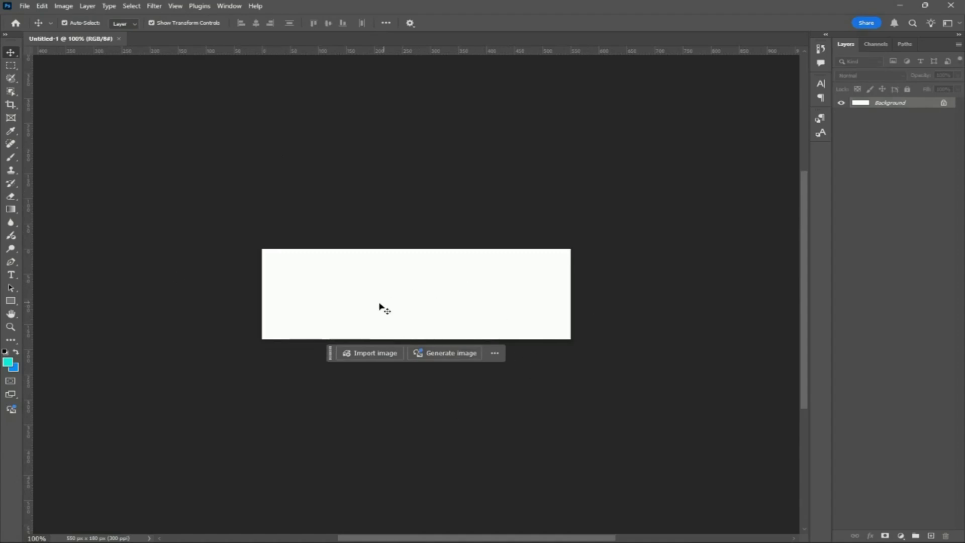
{"action": "left_click", "coordinate": [11, 304]}
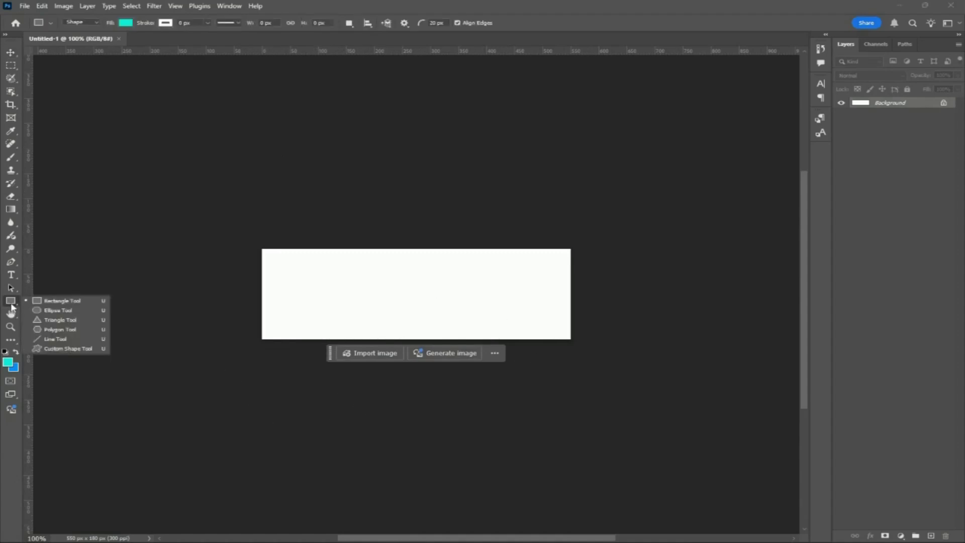
{"action": "left_click", "coordinate": [10, 304]}
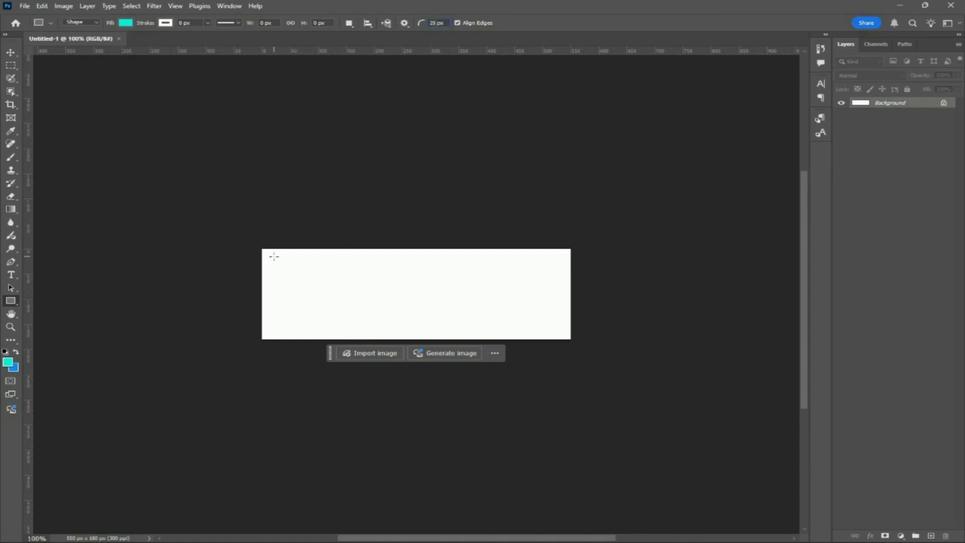
{"action": "left_click_drag", "start_coordinate": [274, 256], "coordinate": [556, 332]}
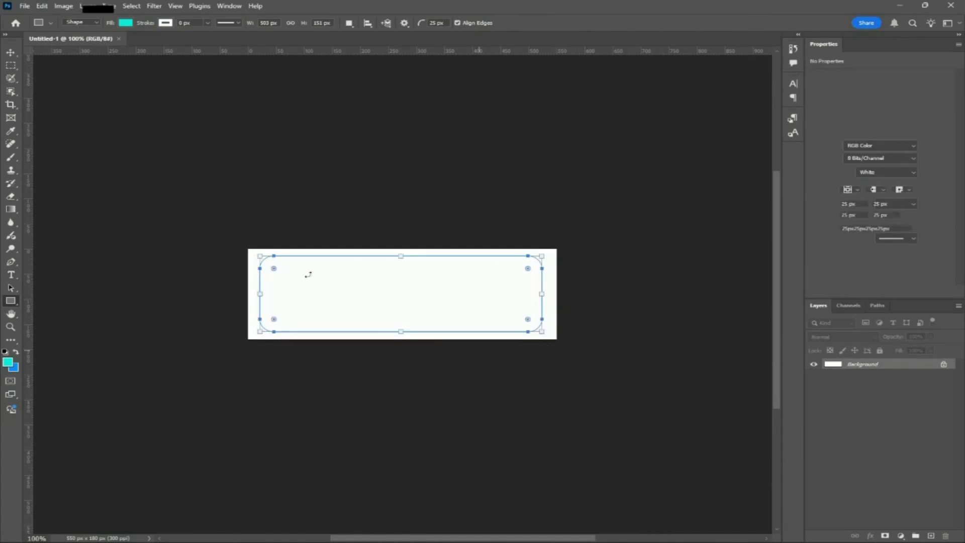
- Change the Rectangle 1 shape's fill from cyan to red
{"action": "key", "text": "v"}
{"action": "left_click", "coordinate": [304, 356]}
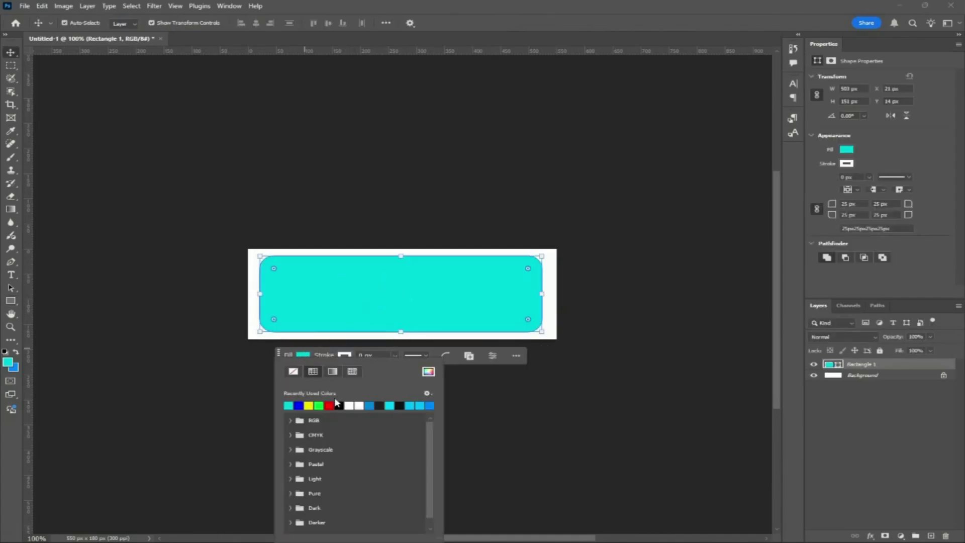
{"action": "left_click", "coordinate": [340, 405]}
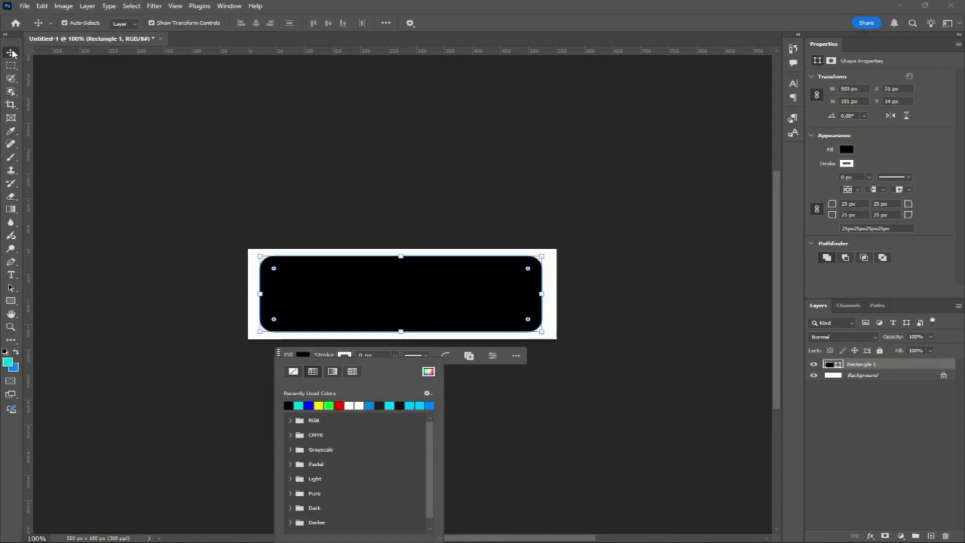
{"action": "left_click", "coordinate": [104, 126]}
{"action": "left_click", "coordinate": [333, 280]}
{"action": "left_click", "coordinate": [304, 355]}
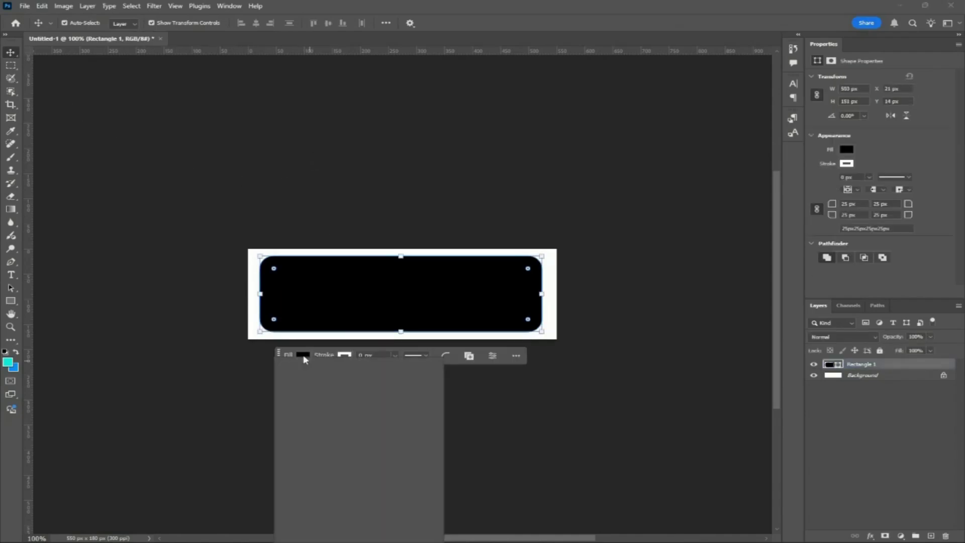
{"action": "left_click", "coordinate": [339, 405]}
{"action": "left_click", "coordinate": [148, 119]}
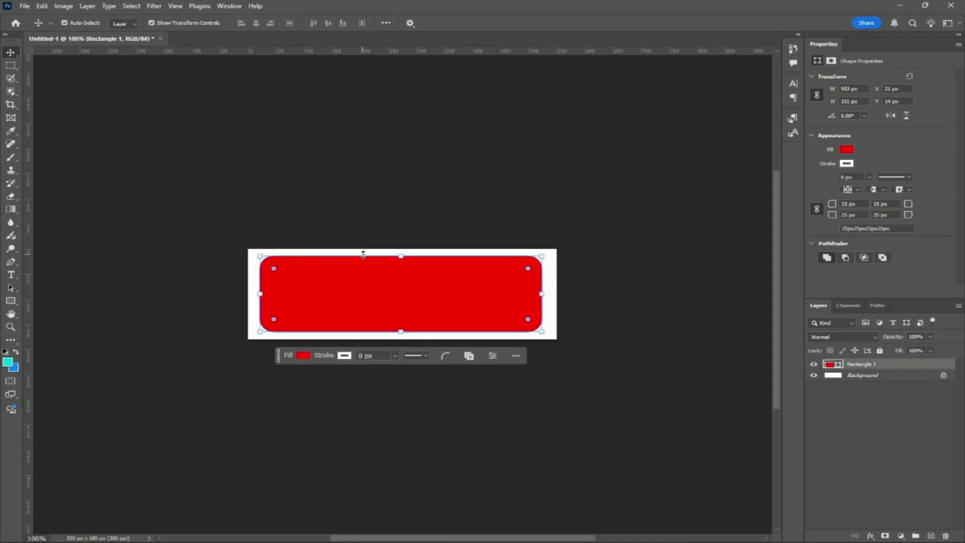
{"action": "left_click", "coordinate": [861, 364]}
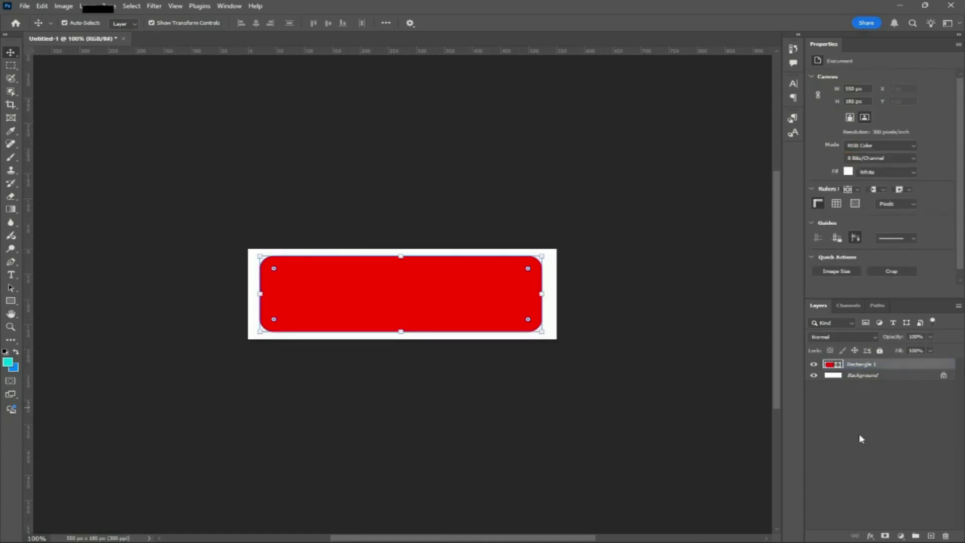
{"action": "left_click", "coordinate": [872, 537]}
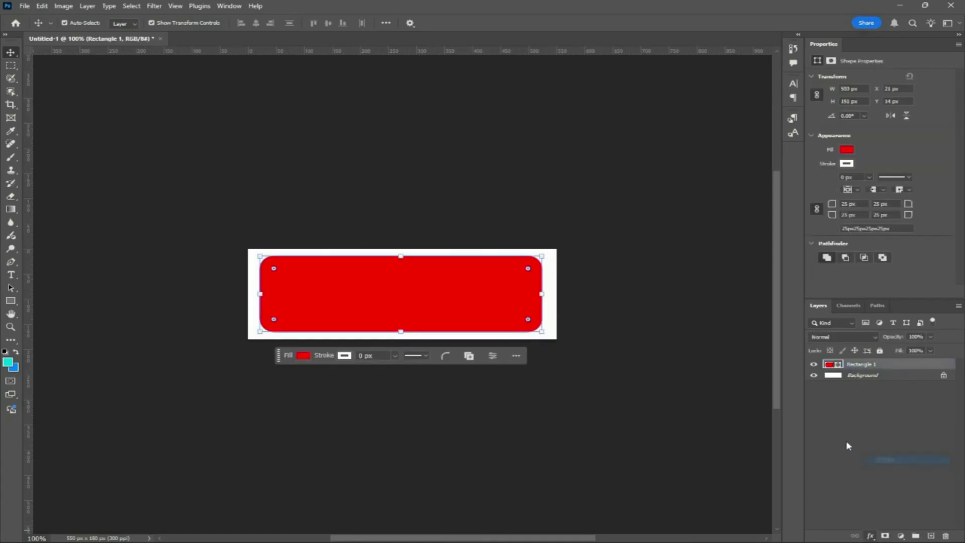
- Add a 5 px black (000000) stroke effect to the red rectangle
{"action": "left_click", "coordinate": [855, 457]}
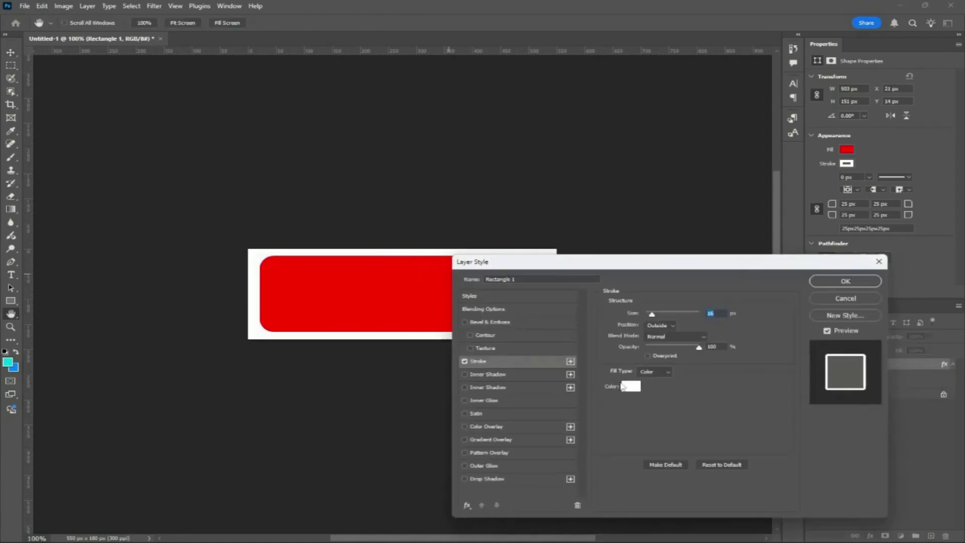
{"action": "left_click", "coordinate": [624, 386]}
{"action": "left_click_drag", "start_coordinate": [607, 395], "coordinate": [532, 525]}
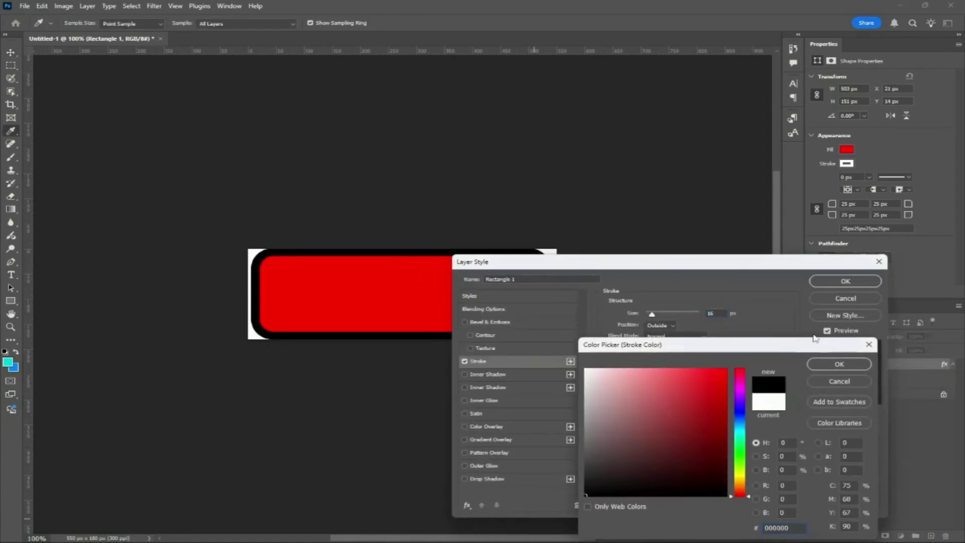
{"action": "left_click", "coordinate": [840, 364]}
{"action": "left_click_drag", "start_coordinate": [651, 318], "coordinate": [651, 316]}
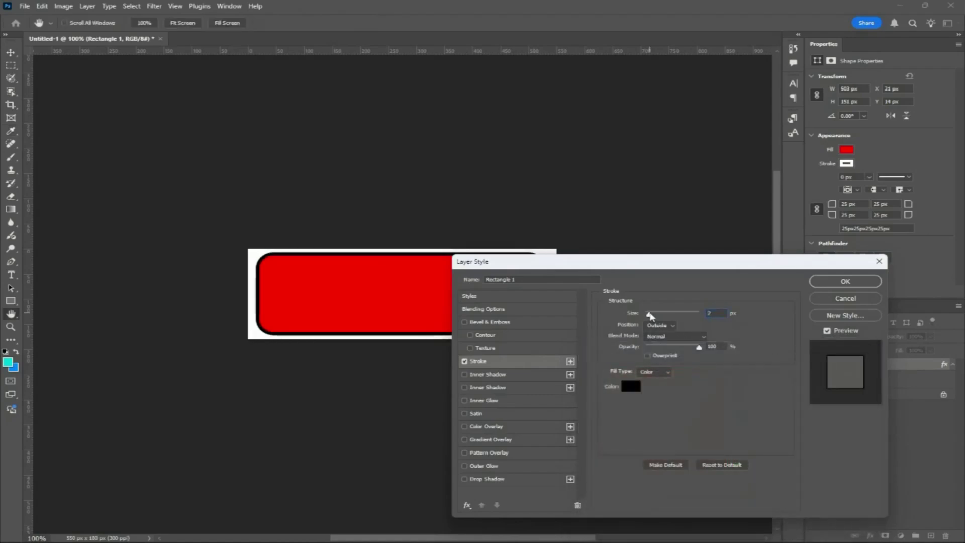
{"action": "left_click", "coordinate": [823, 284]}
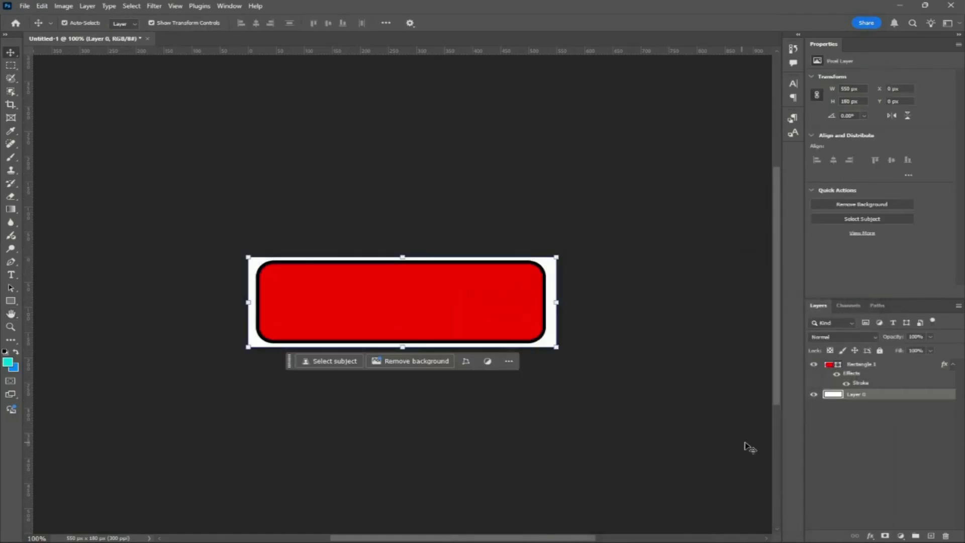
- Hide the white background layer so the canvas is transparent
{"action": "left_click", "coordinate": [813, 395]}
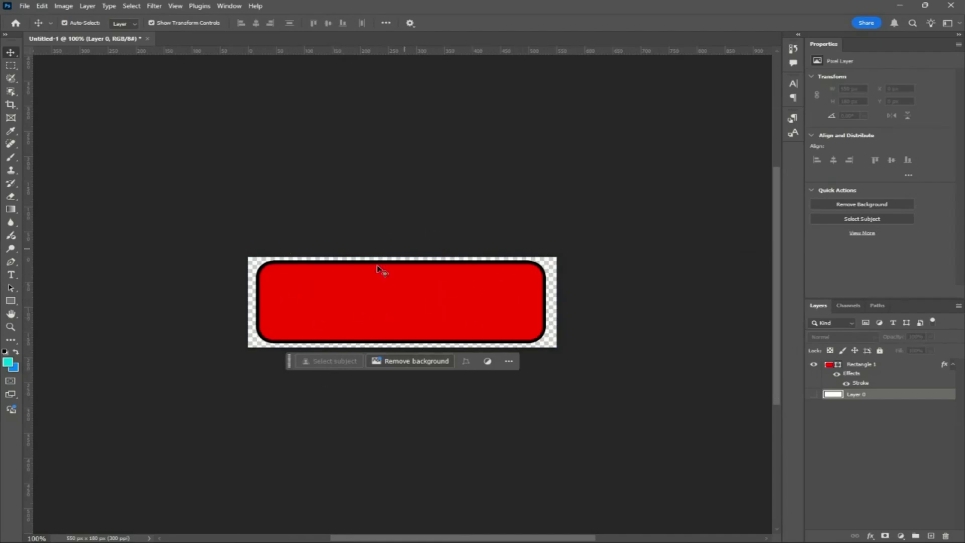
{"action": "left_click", "coordinate": [411, 284]}
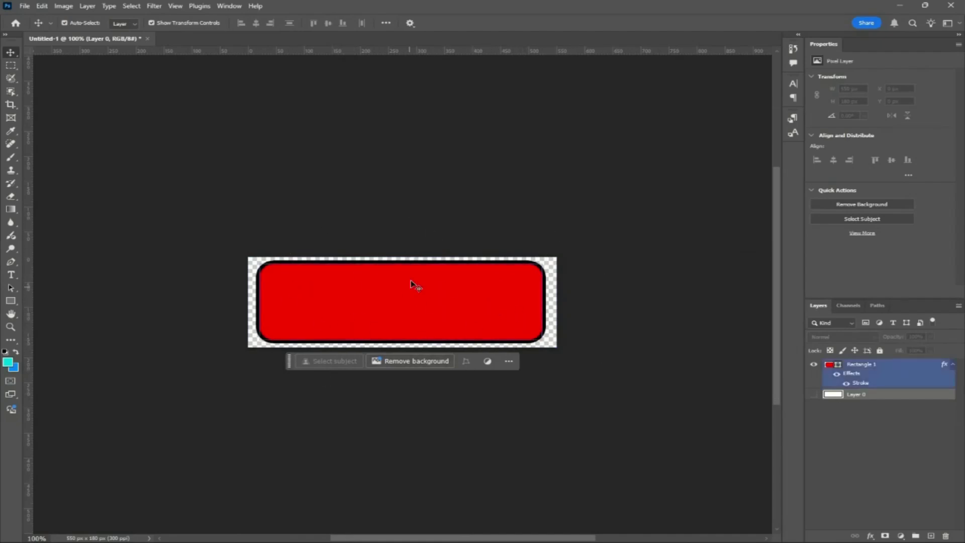
{"action": "left_click", "coordinate": [406, 362]}
{"action": "left_click", "coordinate": [280, 275]}
- Maximize the assets browser and open the purple Storm Timer Graphic stopwatch from the clock results
{"action": "left_click", "coordinate": [294, 295]}
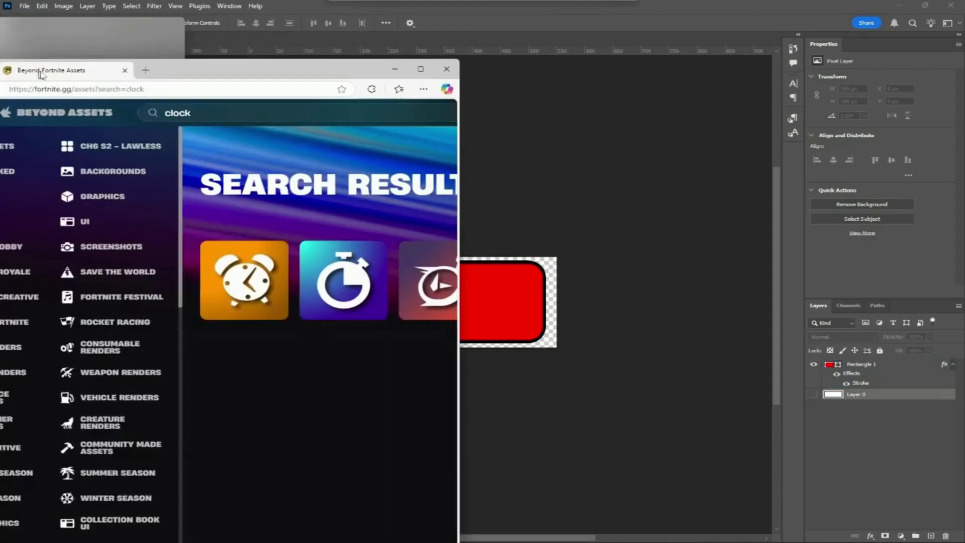
{"action": "left_click_drag", "start_coordinate": [176, 70], "coordinate": [401, 86]}
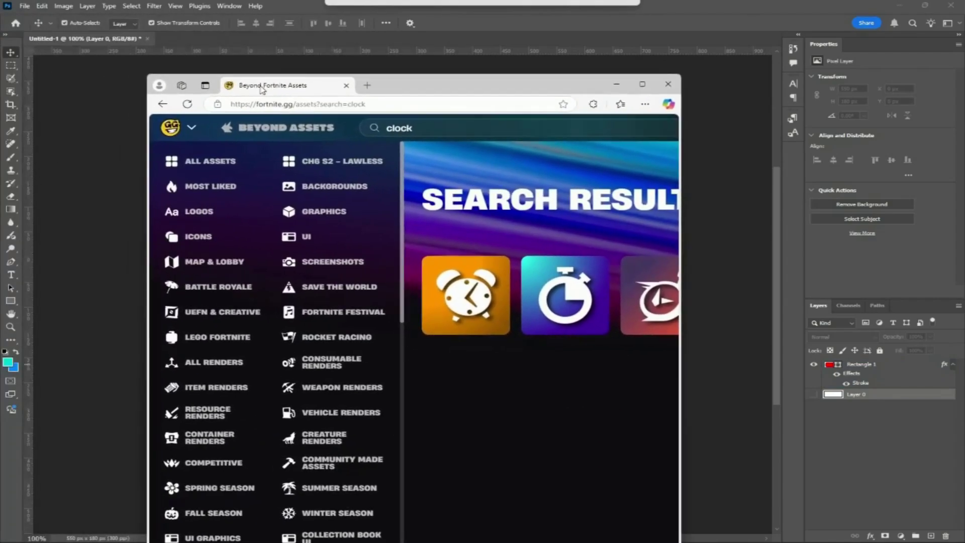
{"action": "double_click", "coordinate": [403, 89]}
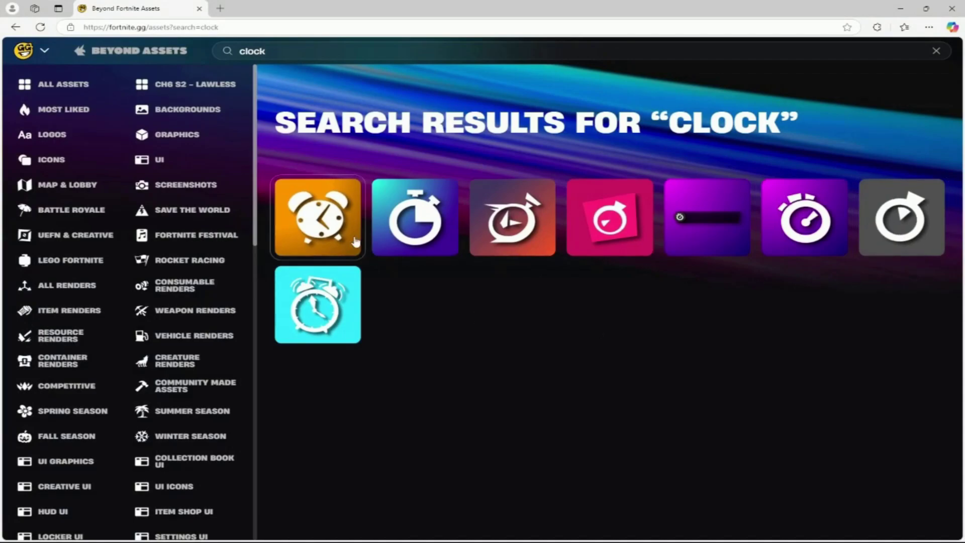
{"action": "left_click", "coordinate": [791, 228]}
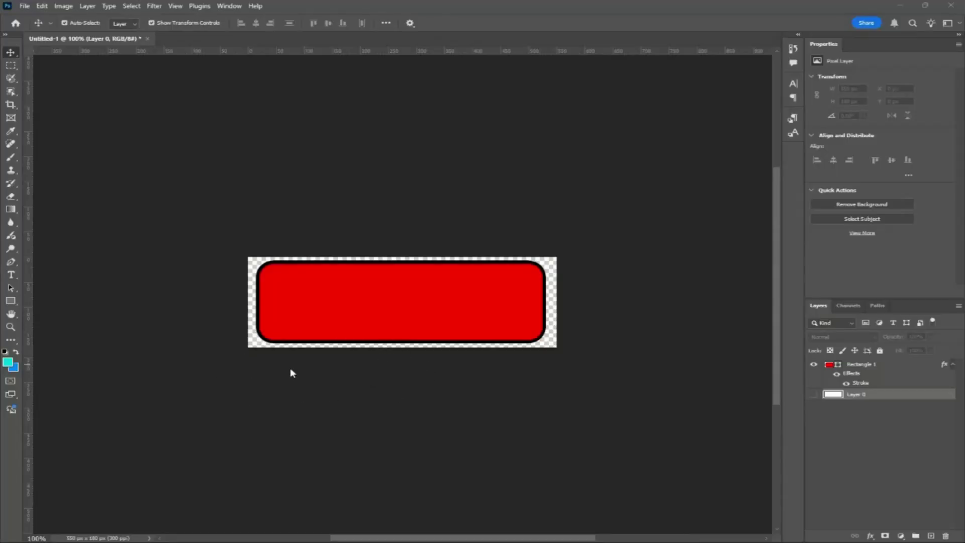
- Paste the stopwatch, shrink it and move it to the banner's left end
{"action": "key", "text": "ctrl+v"}
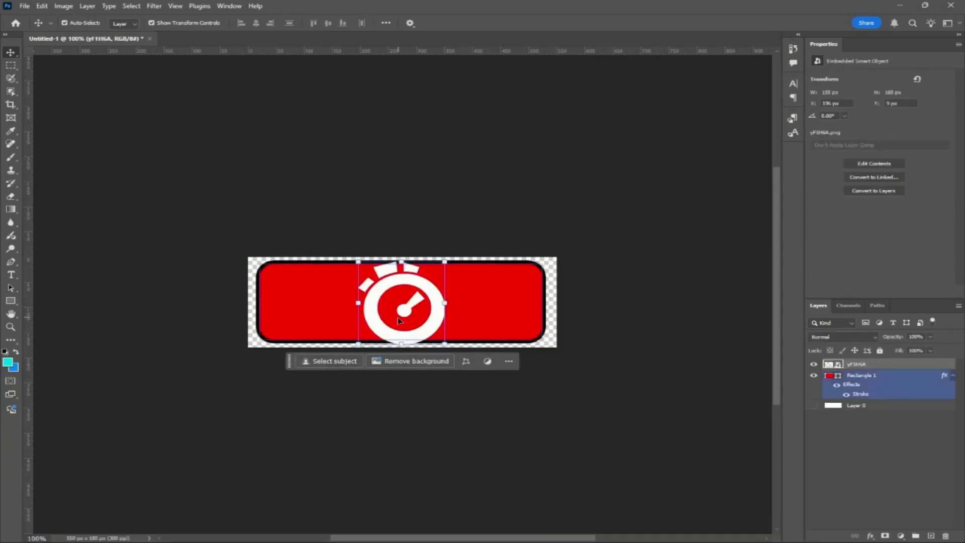
{"action": "key", "text": "ctrl+t"}
{"action": "left_click_drag", "start_coordinate": [402, 279], "coordinate": [311, 289]}
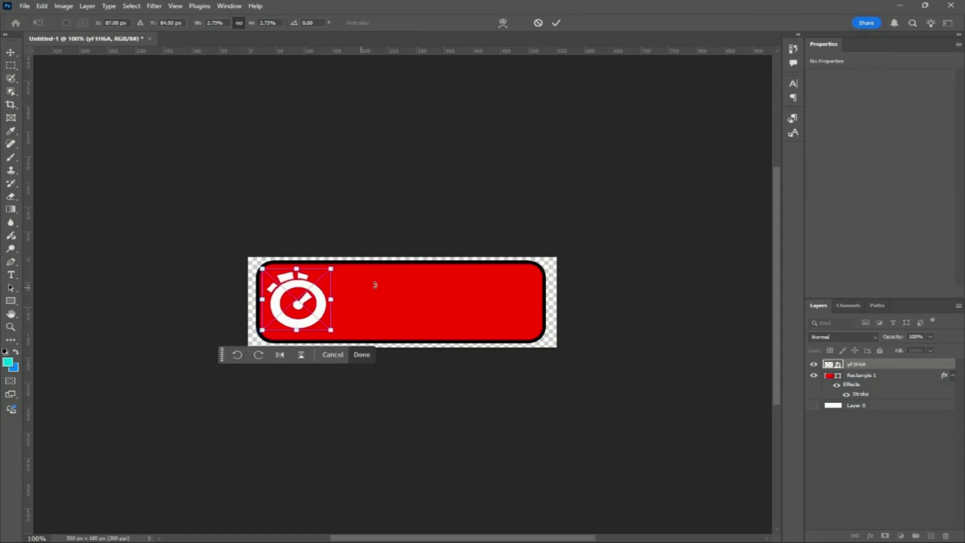
{"action": "left_click", "coordinate": [556, 23]}
- Give the stopwatch a 3 px black stroke effect
{"action": "left_click", "coordinate": [870, 536]}
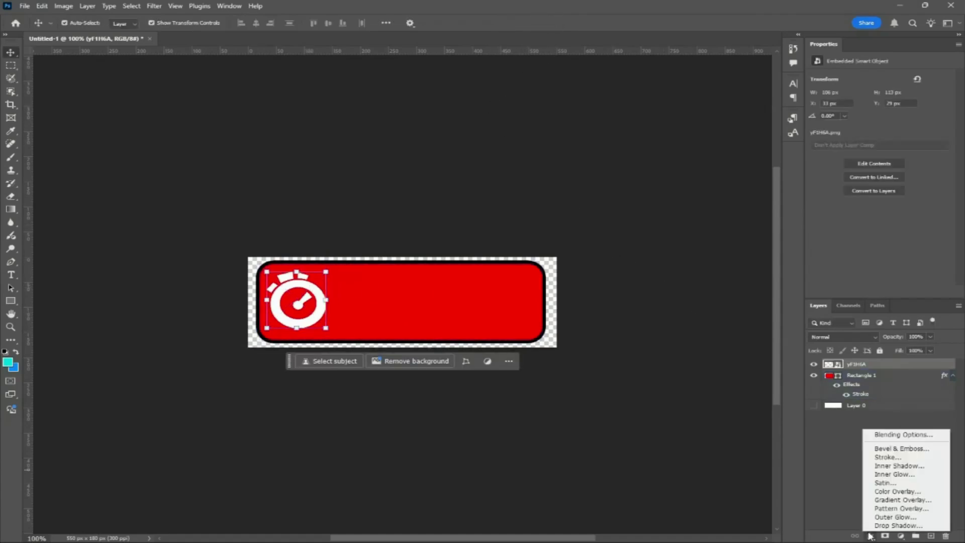
{"action": "left_click", "coordinate": [886, 457]}
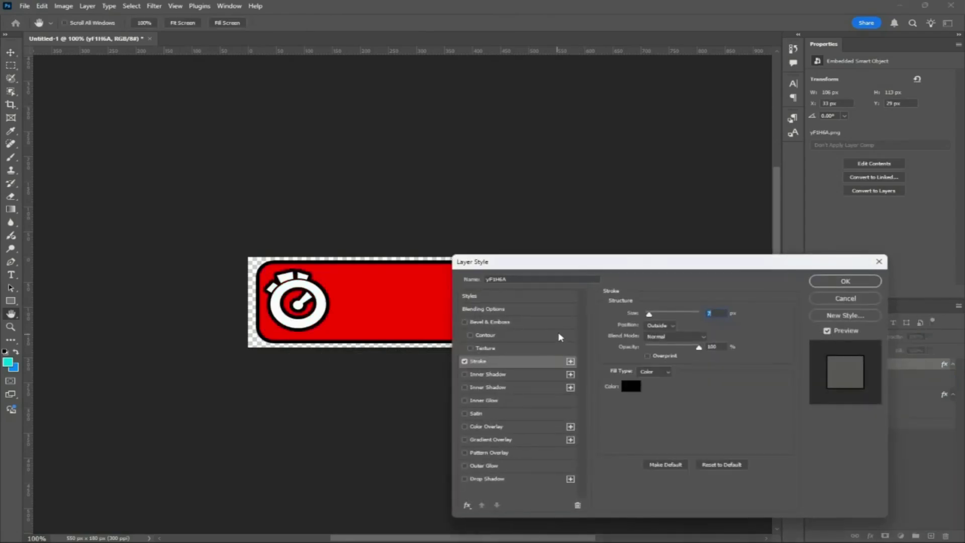
{"action": "left_click_drag", "start_coordinate": [652, 317], "coordinate": [648, 315]}
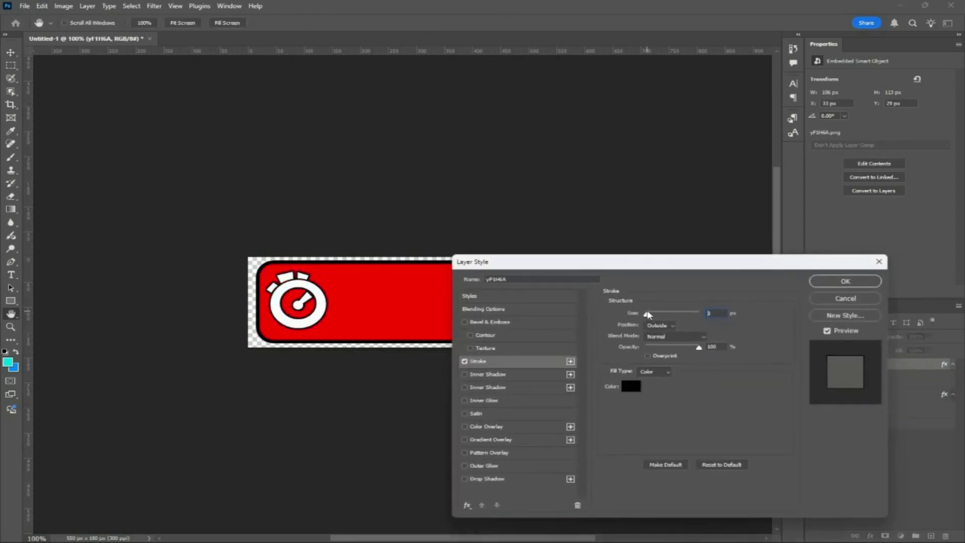
{"action": "left_click", "coordinate": [845, 281]}
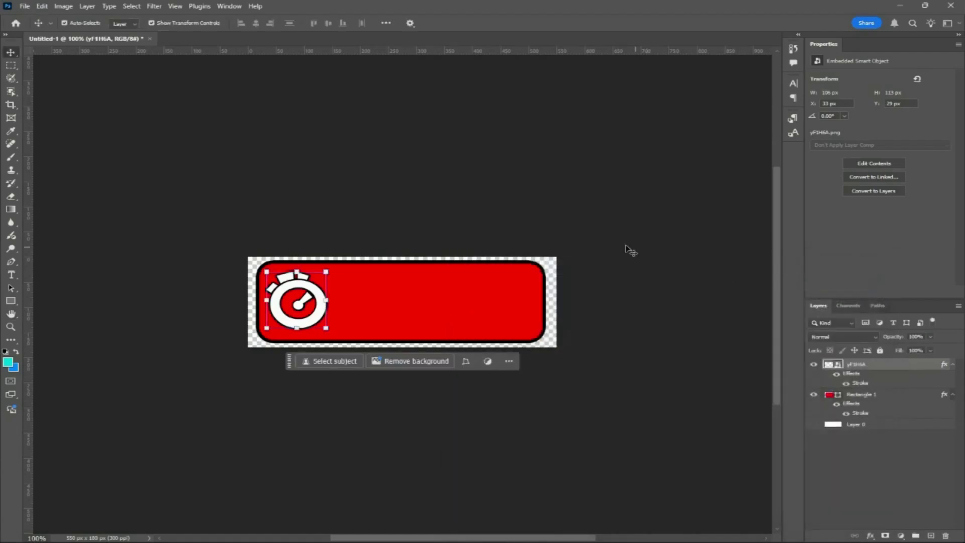
- Nudge the stopwatch and red rectangle so the icon sits neatly inside the banner
{"action": "left_click_drag", "start_coordinate": [300, 290], "coordinate": [296, 291]}
{"action": "left_click", "coordinate": [372, 283]}
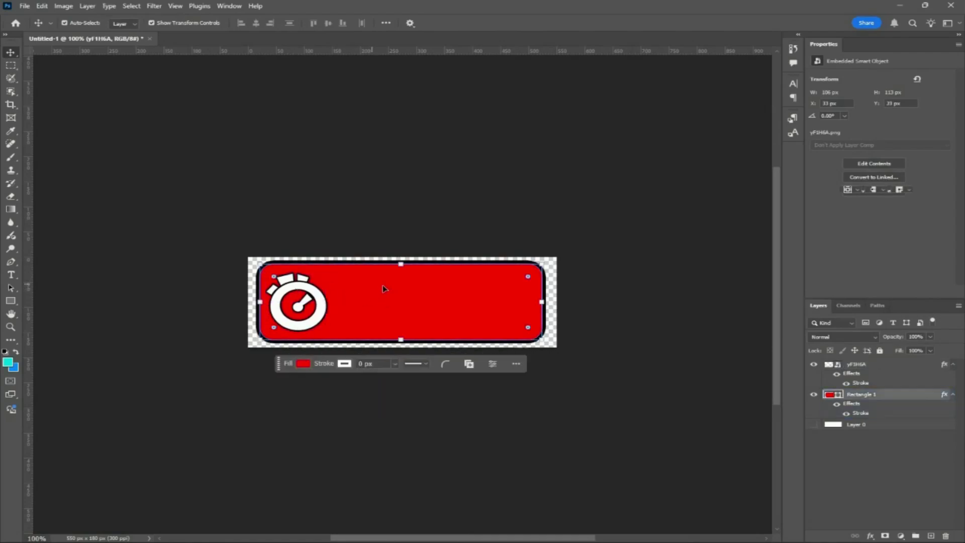
{"action": "left_click_drag", "start_coordinate": [382, 285], "coordinate": [378, 285]}
{"action": "left_click", "coordinate": [314, 300]}
{"action": "left_click_drag", "start_coordinate": [314, 300], "coordinate": [315, 297]}
{"action": "left_click", "coordinate": [482, 239]}
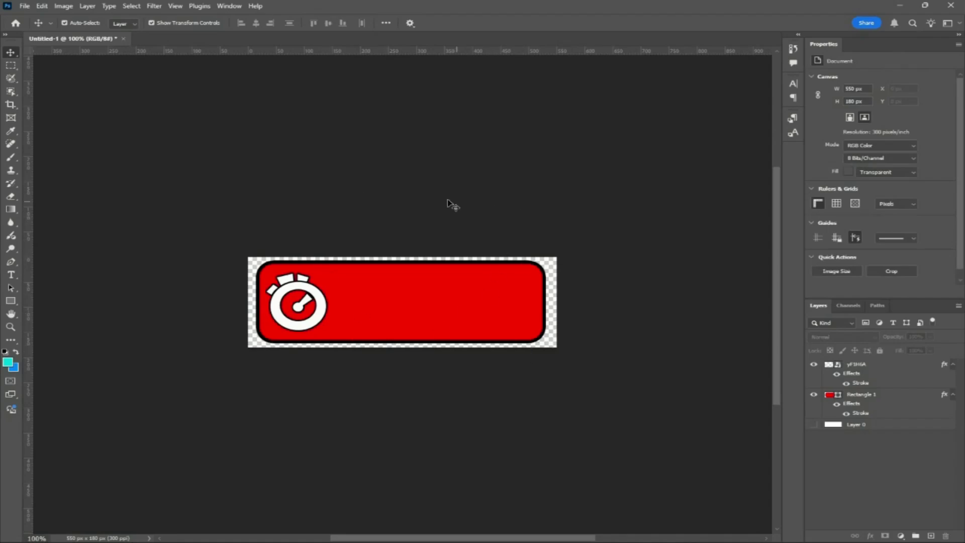
{"action": "left_click", "coordinate": [335, 328]}
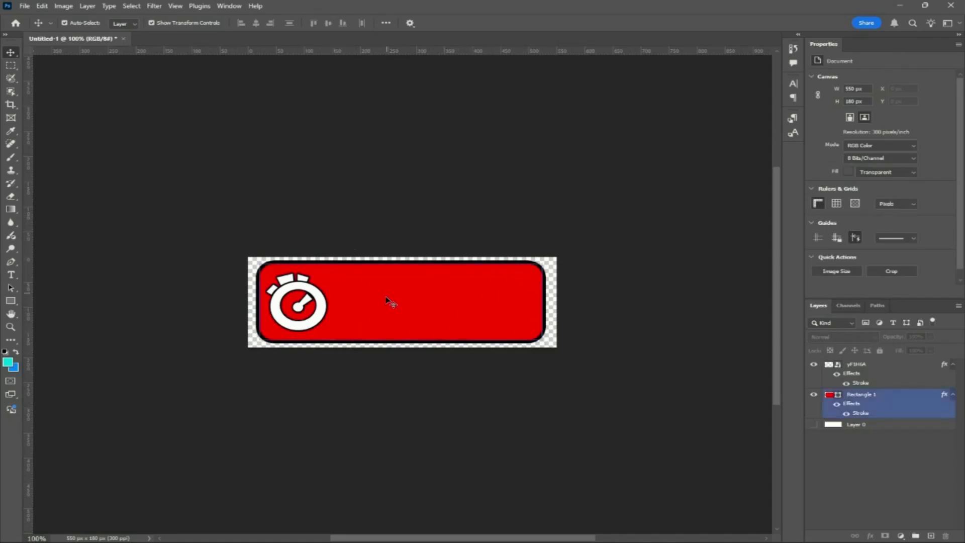
{"action": "left_click", "coordinate": [346, 241]}
{"action": "left_click", "coordinate": [25, 7]}
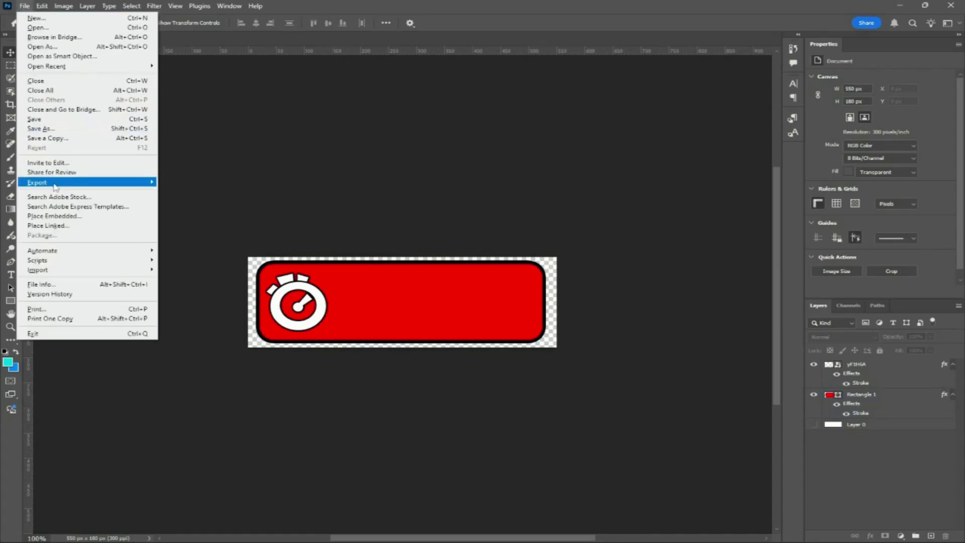
- Export the banner via Save for Web (Legacy) as PNG-24 with transparency
{"action": "mouse_move", "coordinate": [55, 183]}
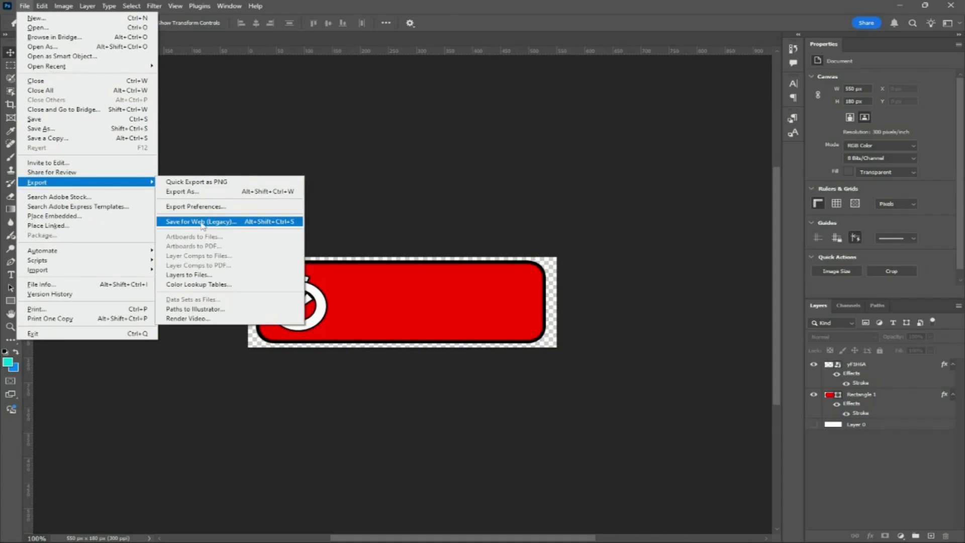
{"action": "left_click", "coordinate": [206, 221]}
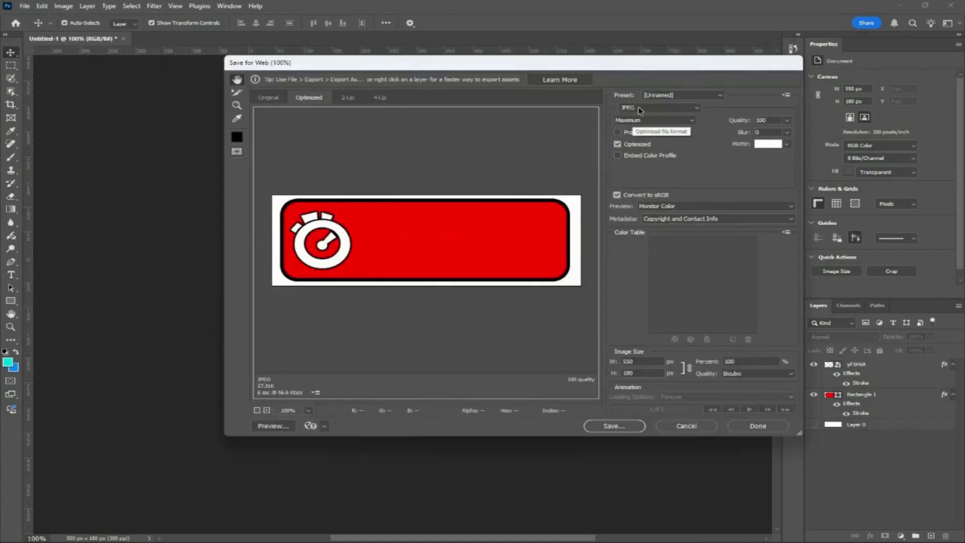
{"action": "left_click", "coordinate": [659, 108]}
{"action": "left_click", "coordinate": [649, 137]}
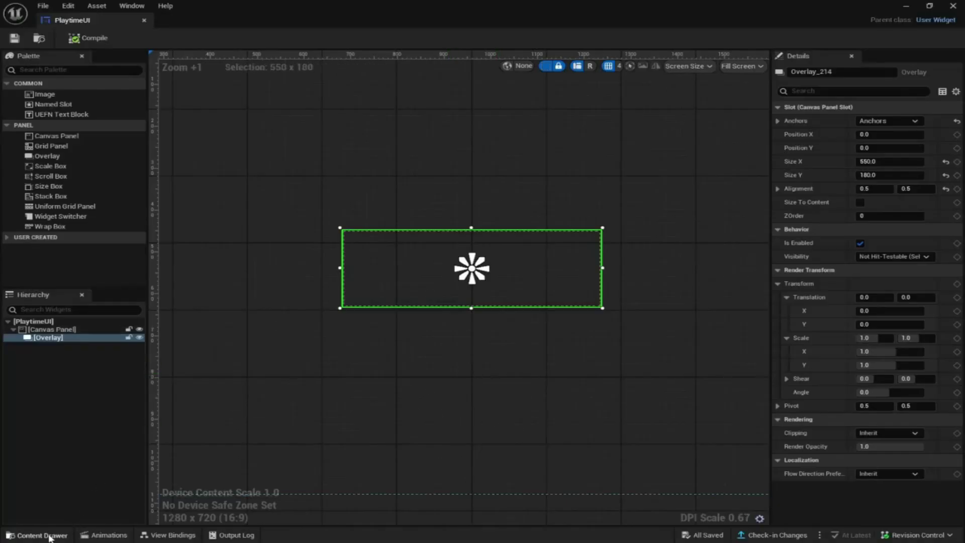
- Drag the red stopwatch banner texture from the CustomTrackerTutorial Content folder into the overlay
{"action": "left_click", "coordinate": [41, 535]}
{"action": "left_click", "coordinate": [50, 452]}
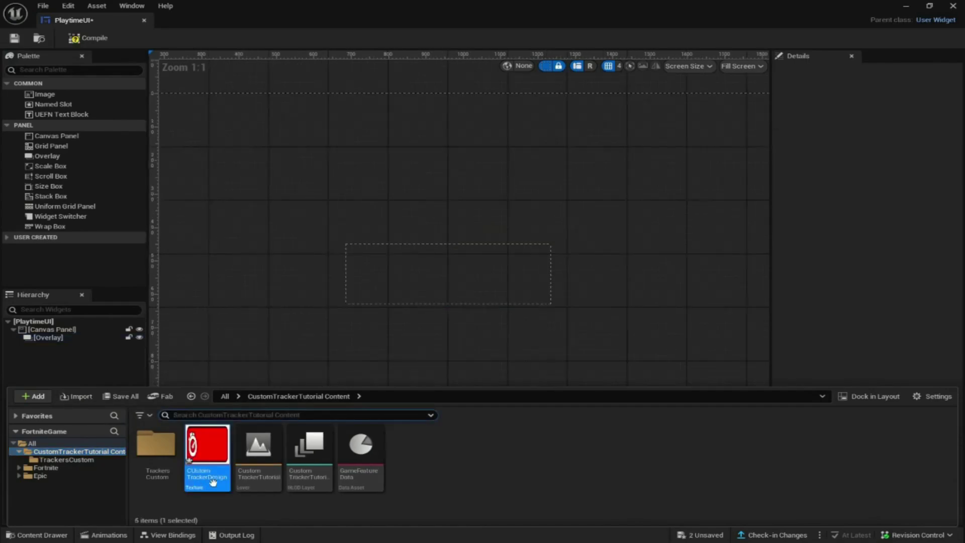
{"action": "left_click_drag", "start_coordinate": [215, 459], "coordinate": [392, 293]}
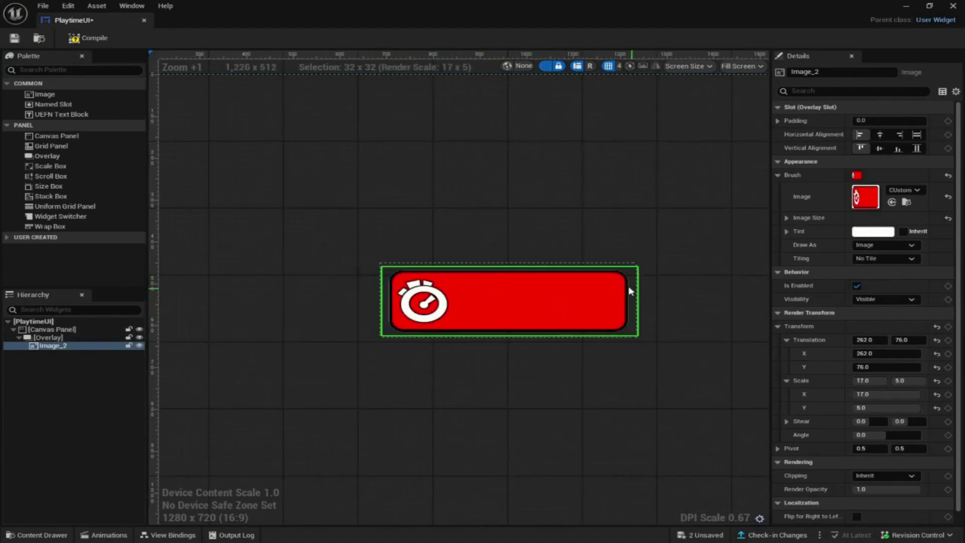
{"action": "scroll", "coordinate": [629, 285], "scroll_direction": "up", "scroll_amount": 1}
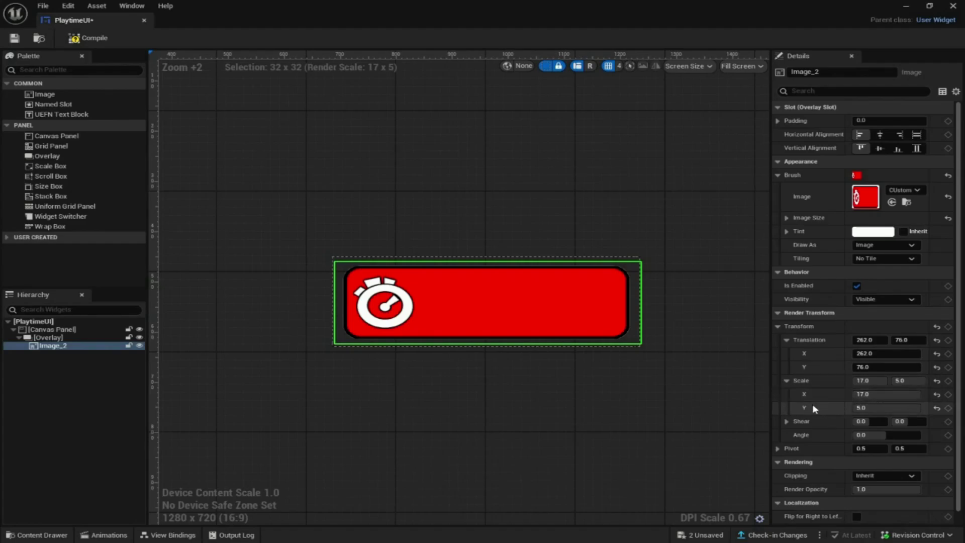
{"action": "scroll", "coordinate": [818, 429], "scroll_direction": "down", "scroll_amount": 1}
{"action": "scroll", "coordinate": [816, 425], "scroll_direction": "up", "scroll_amount": 1}
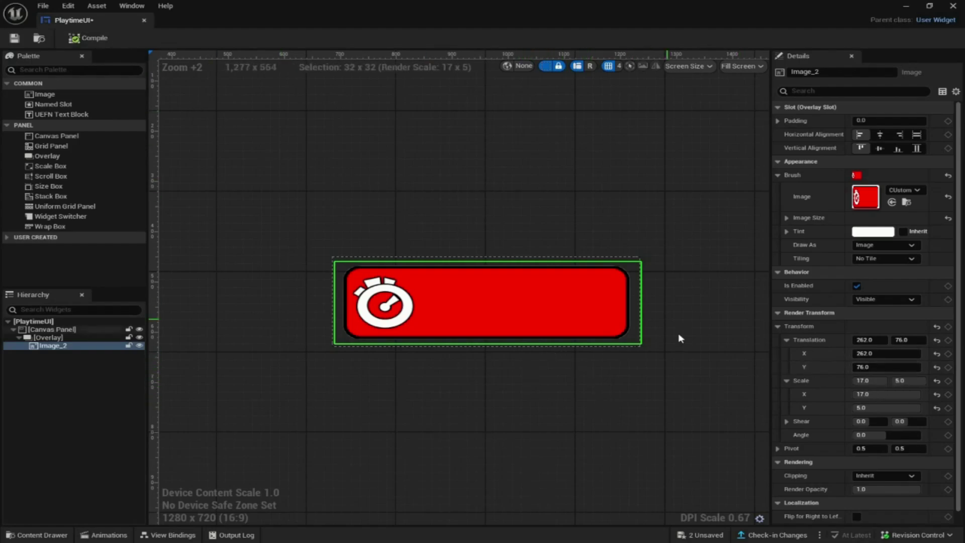
- Save both modified assets with Save Selected, then select the root Canvas Panel
{"action": "left_click", "coordinate": [700, 535]}
{"action": "left_click", "coordinate": [573, 391]}
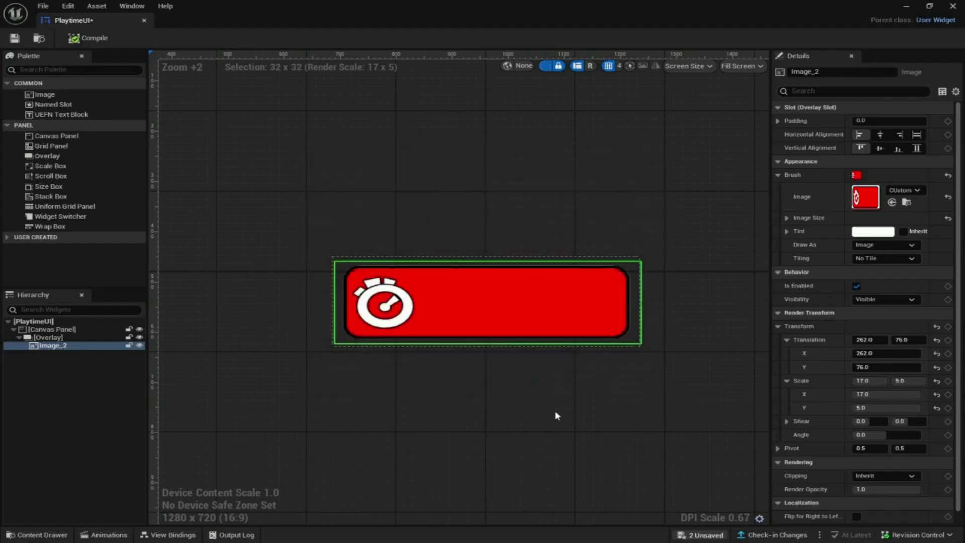
{"action": "left_click", "coordinate": [352, 249]}
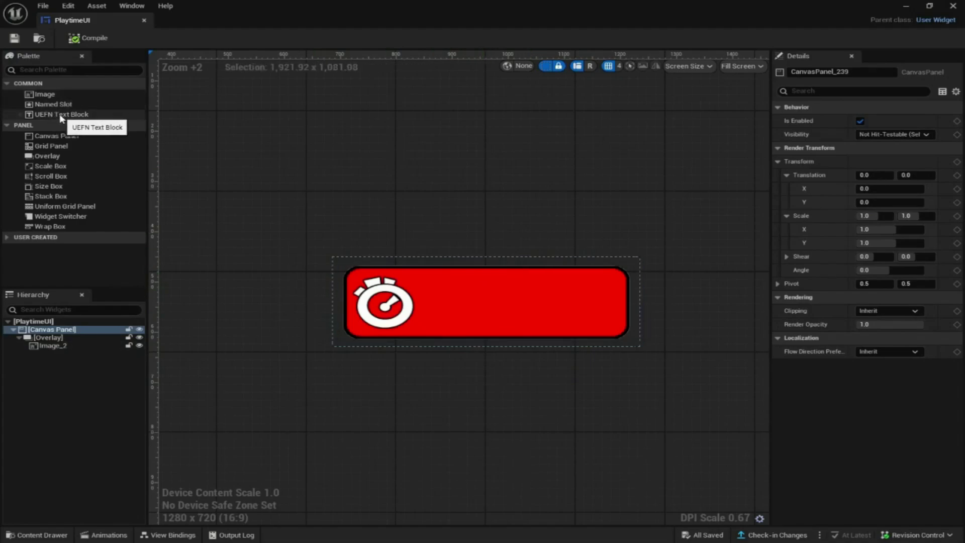
- Add a Text Block on the red button and give it an outline size of 5
{"action": "left_click_drag", "start_coordinate": [60, 115], "coordinate": [408, 279]}
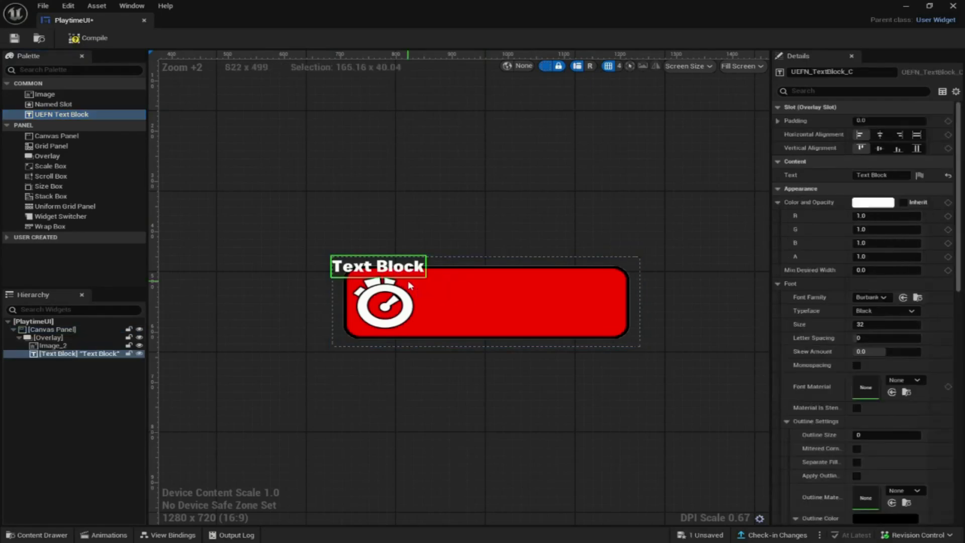
{"action": "scroll", "coordinate": [409, 280], "scroll_direction": "up", "scroll_amount": 2}
{"action": "scroll", "coordinate": [380, 280], "scroll_direction": "down", "scroll_amount": 1}
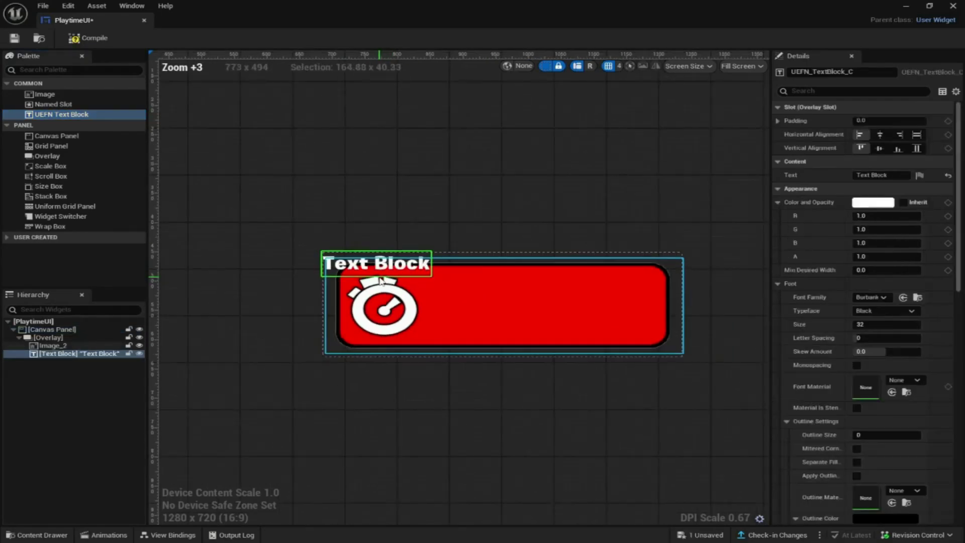
{"action": "scroll", "coordinate": [840, 396], "scroll_direction": "down", "scroll_amount": 1}
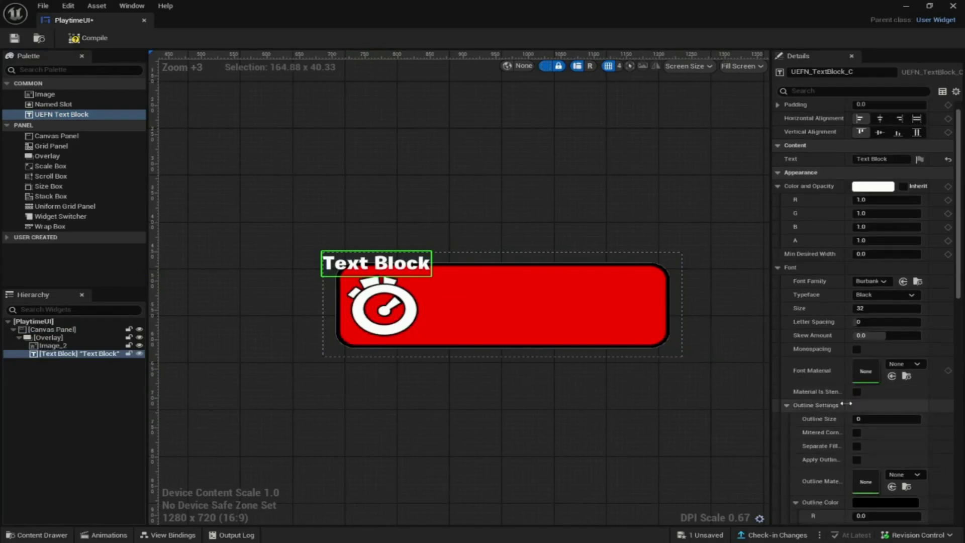
{"action": "mouse_move", "coordinate": [860, 418]}
{"action": "left_mouse_down"}
{"action": "mouse_move", "coordinate": [900, 419]}
{"action": "mouse_move", "coordinate": [870, 419]}
{"action": "left_mouse_up"}
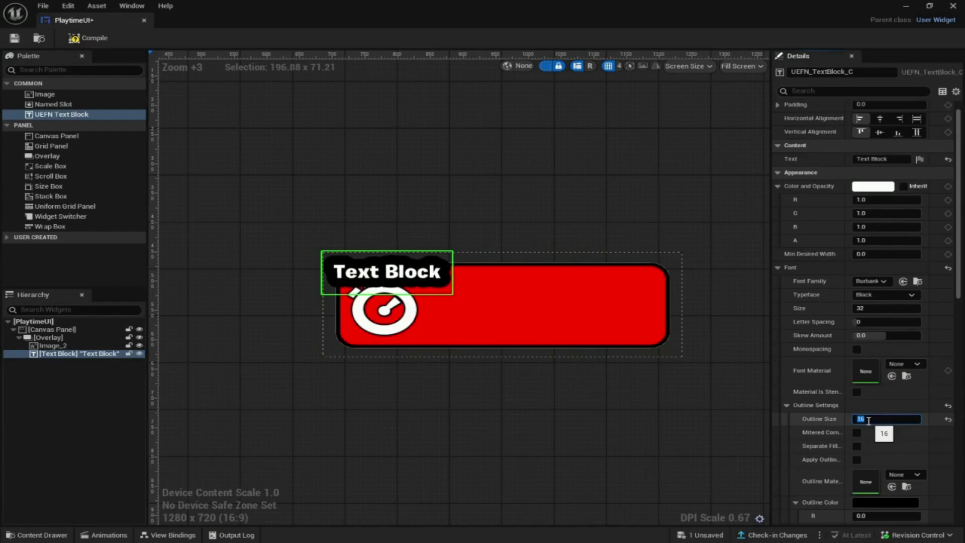
{"action": "type", "text": "5"}
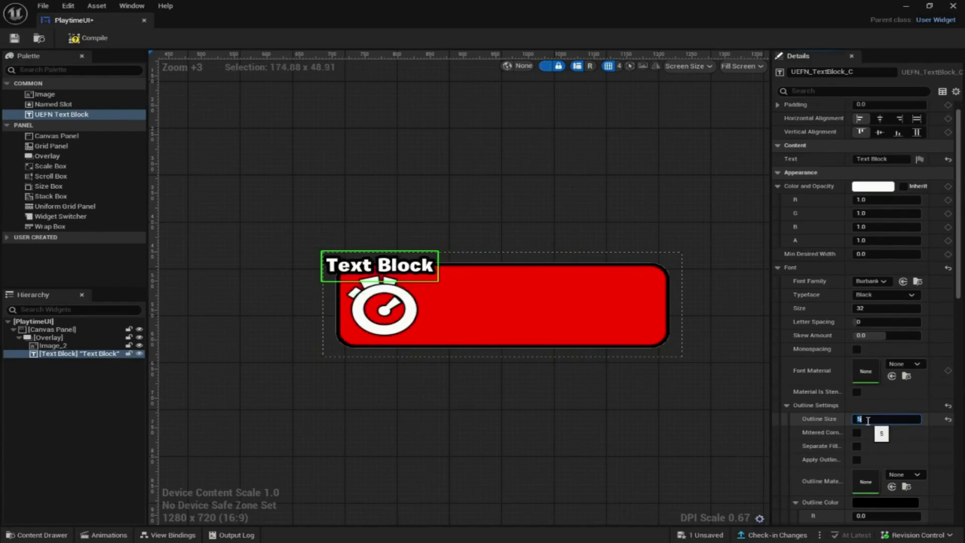
- Move the size 40 text to translation 139, 29, right beside the stopwatch
{"action": "scroll", "coordinate": [837, 427], "scroll_direction": "down", "scroll_amount": 10}
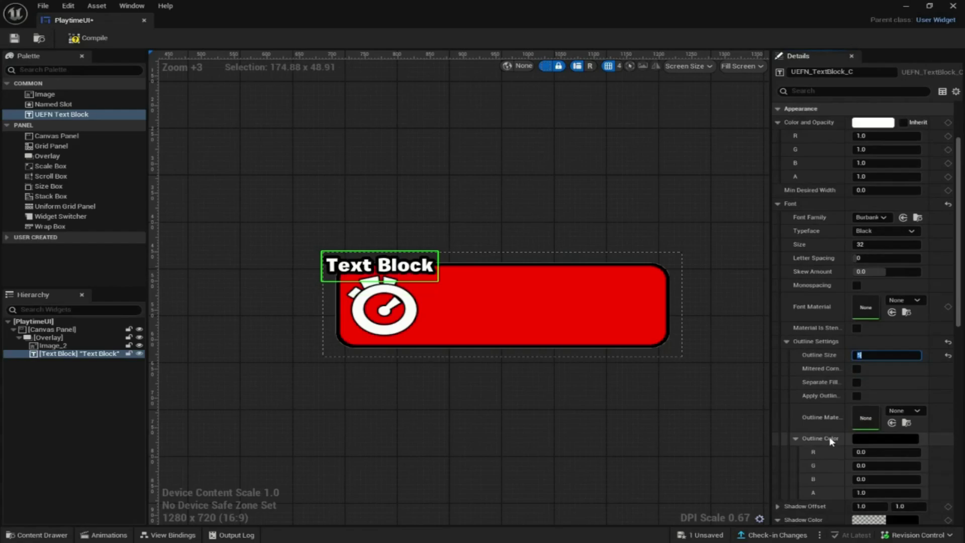
{"action": "scroll", "coordinate": [831, 397], "scroll_direction": "down", "scroll_amount": 2}
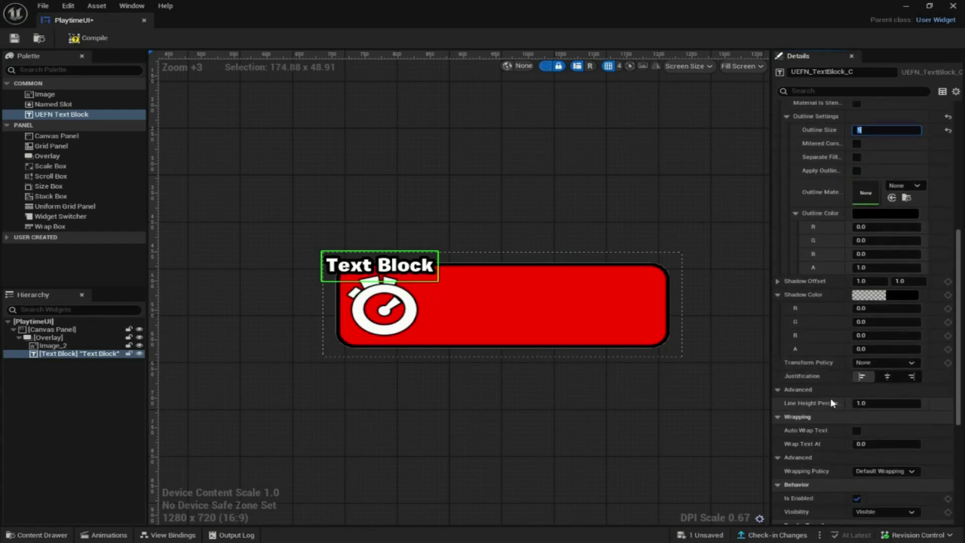
{"action": "scroll", "coordinate": [828, 384], "scroll_direction": "up", "scroll_amount": 12}
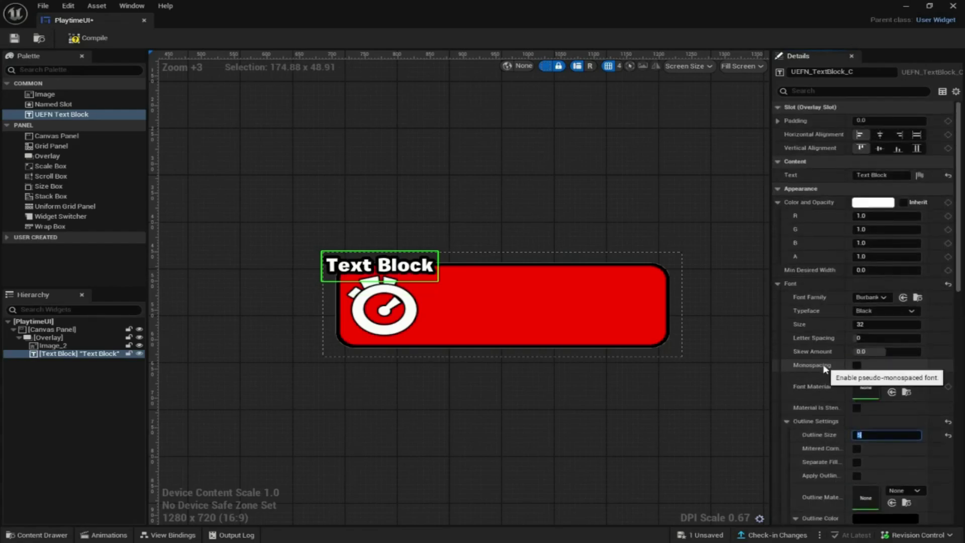
{"action": "scroll", "coordinate": [824, 335], "scroll_direction": "down", "scroll_amount": 12}
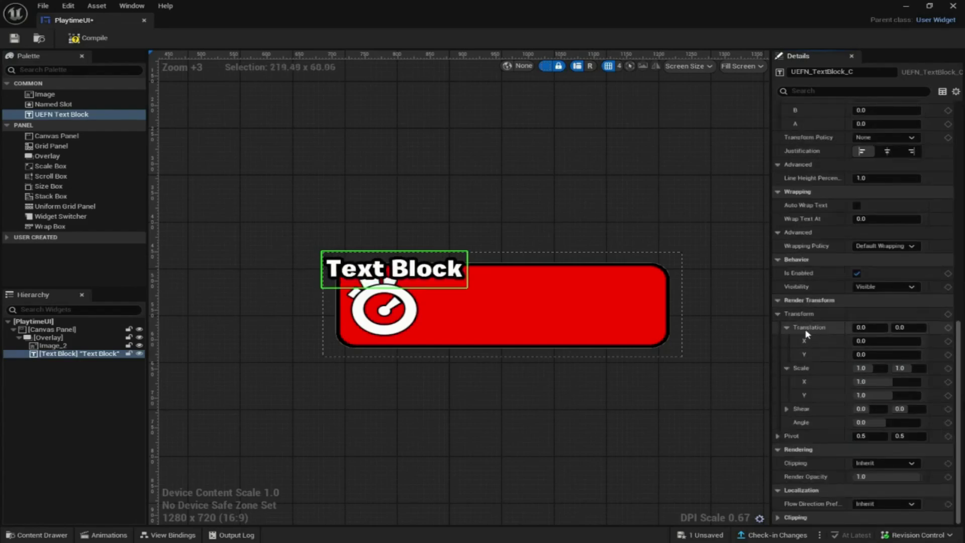
{"action": "left_click_drag", "start_coordinate": [875, 341], "coordinate": [905, 355]}
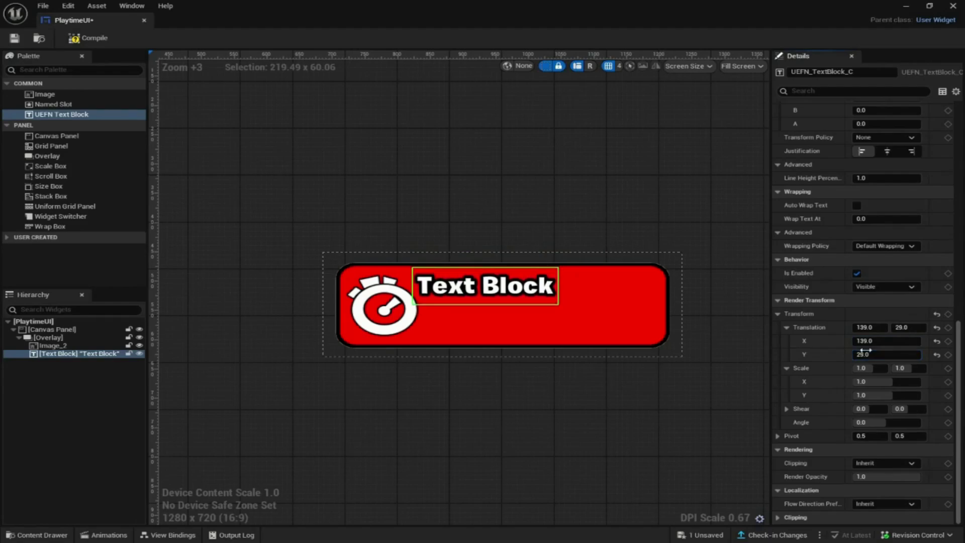
{"action": "scroll", "coordinate": [824, 327], "scroll_direction": "up", "scroll_amount": 10}
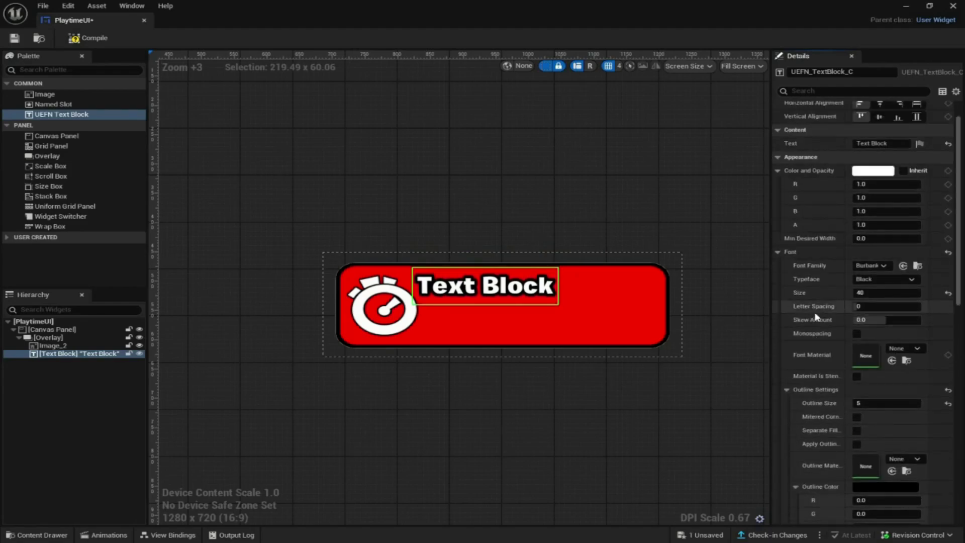
{"action": "scroll", "coordinate": [817, 317], "scroll_direction": "up", "scroll_amount": 2}
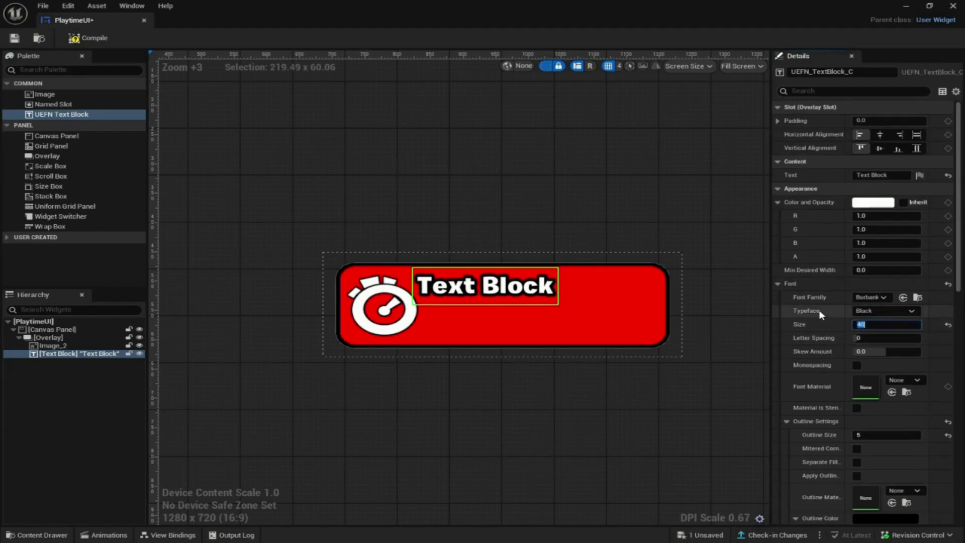
- Set the label's font size to 30 and its text to 'Playtime', fixing the typo
{"action": "type", "text": "30"}
{"action": "key", "text": "Return"}
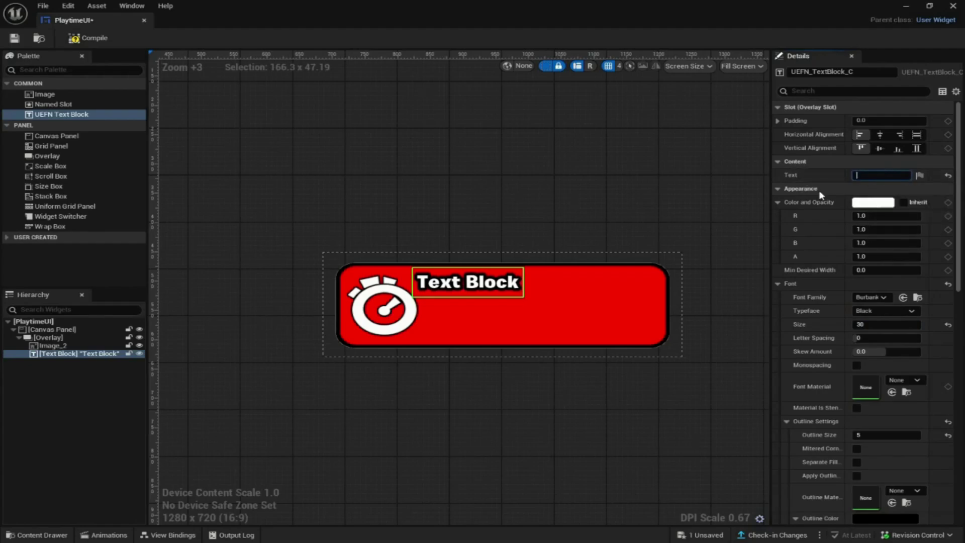
{"action": "type", "text": "Platime"}
{"action": "key", "text": "Return"}
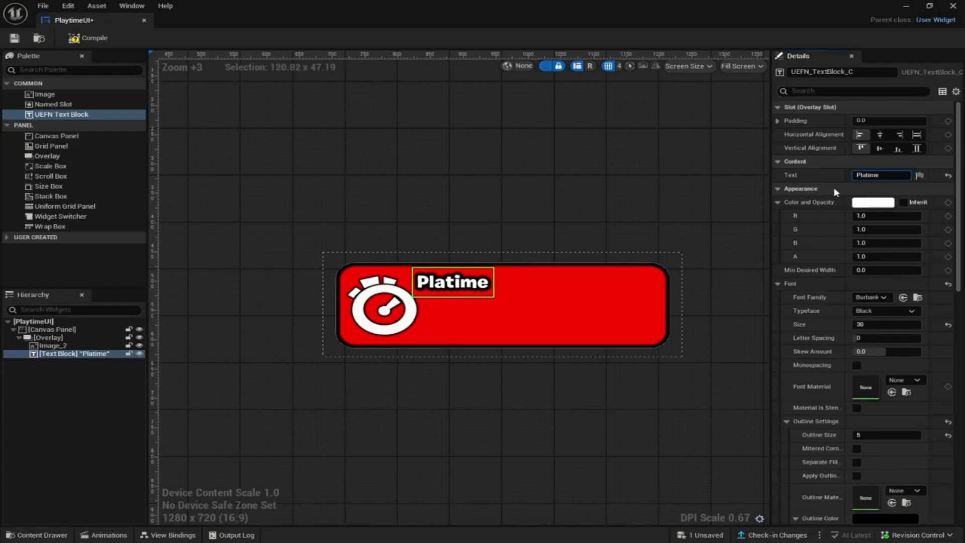
{"action": "left_click", "coordinate": [863, 175]}
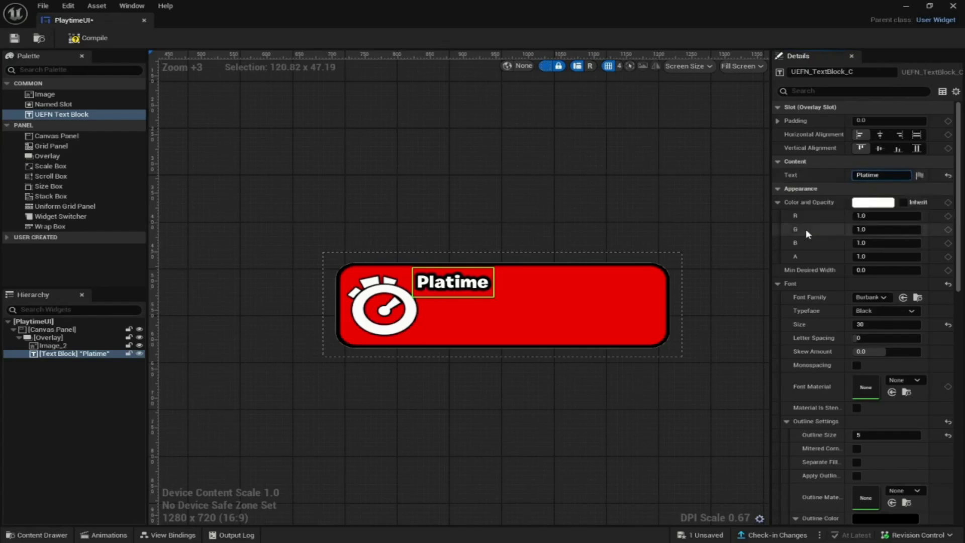
{"action": "type", "text": "y"}
{"action": "key", "text": "Return"}
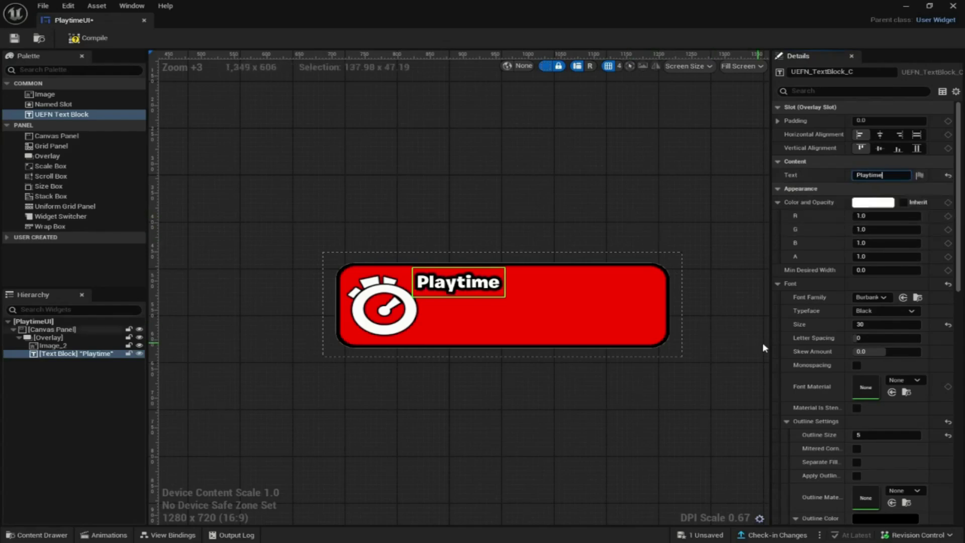
- Shift the Playtime text right to translation X 154
{"action": "left_click", "coordinate": [598, 316]}
{"action": "left_click", "coordinate": [472, 290]}
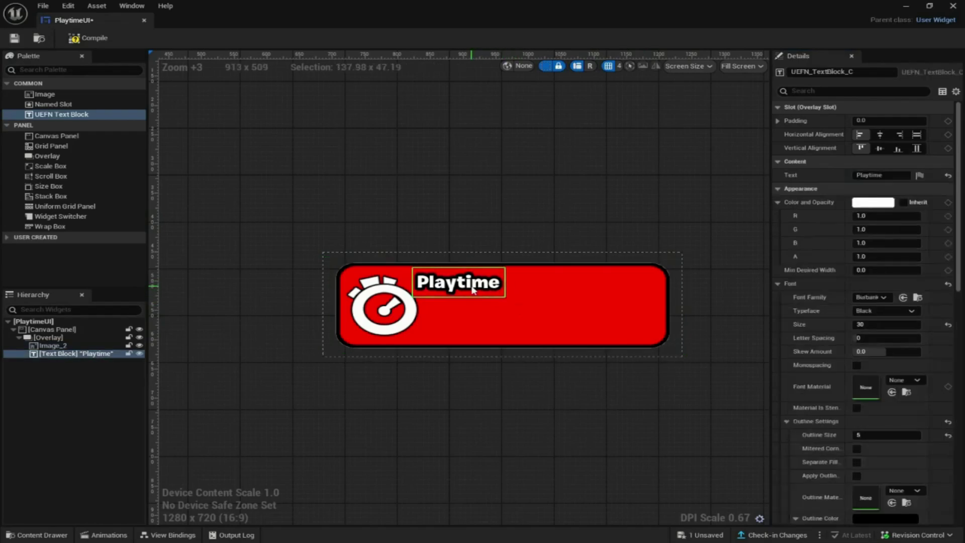
{"action": "scroll", "coordinate": [807, 366], "scroll_direction": "down", "scroll_amount": 8}
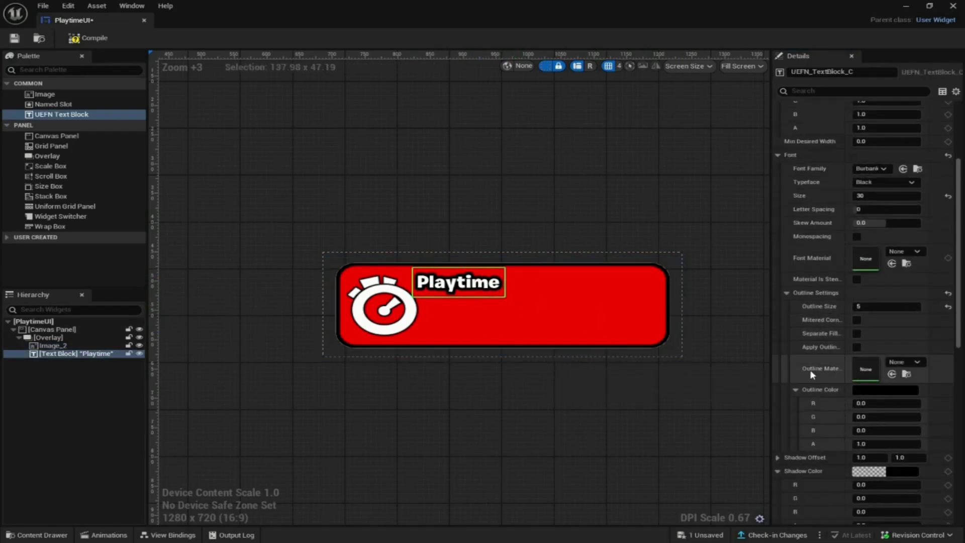
{"action": "scroll", "coordinate": [804, 358], "scroll_direction": "down", "scroll_amount": 12}
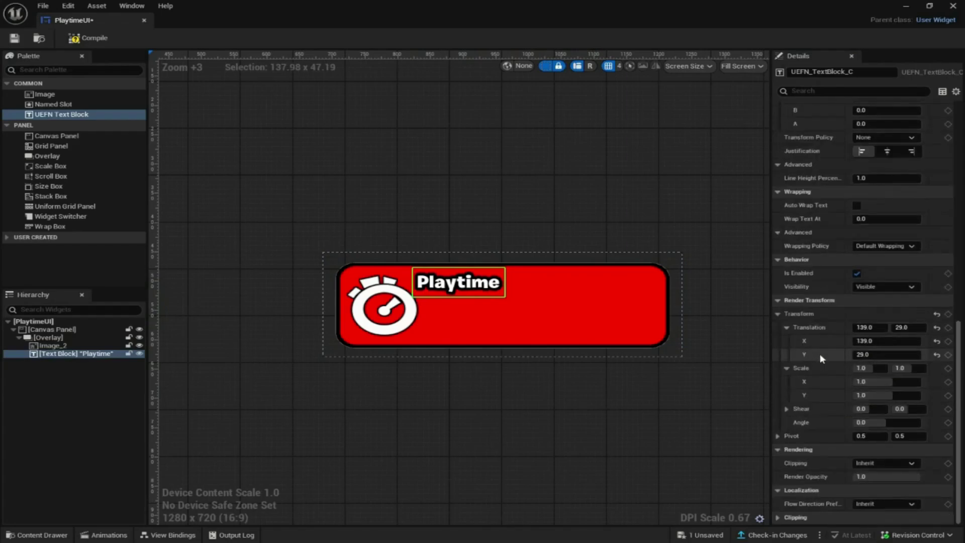
{"action": "left_click_drag", "start_coordinate": [864, 342], "coordinate": [872, 343]}
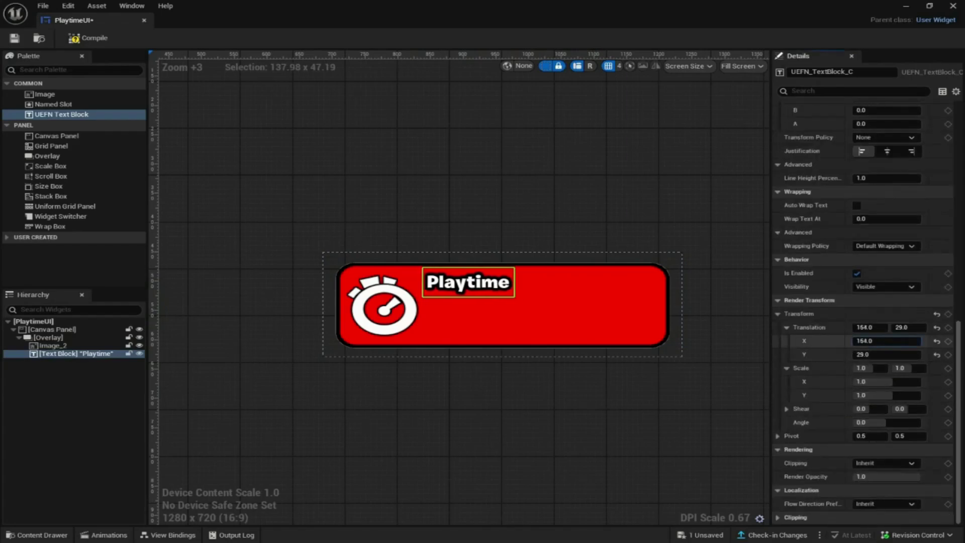
{"action": "scroll", "coordinate": [828, 305], "scroll_direction": "up", "scroll_amount": 3}
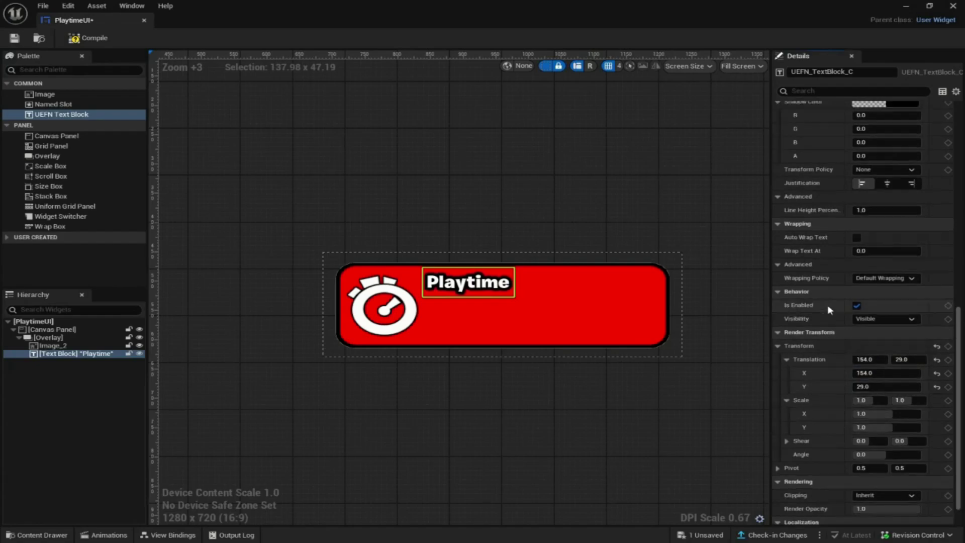
{"action": "left_click", "coordinate": [76, 356]}
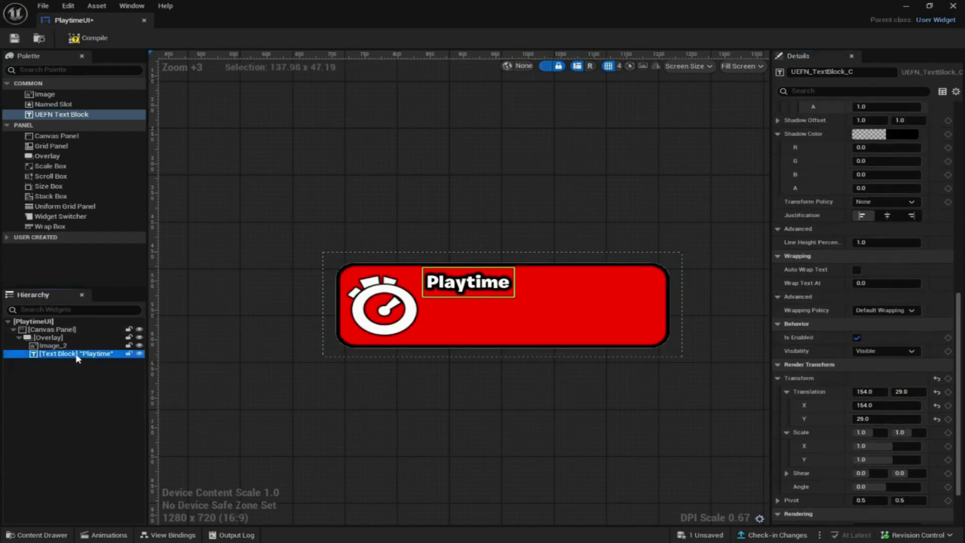
- Duplicate the Playtime text and move the copy down to translation 154, 73
{"action": "key", "text": "ctrl+d"}
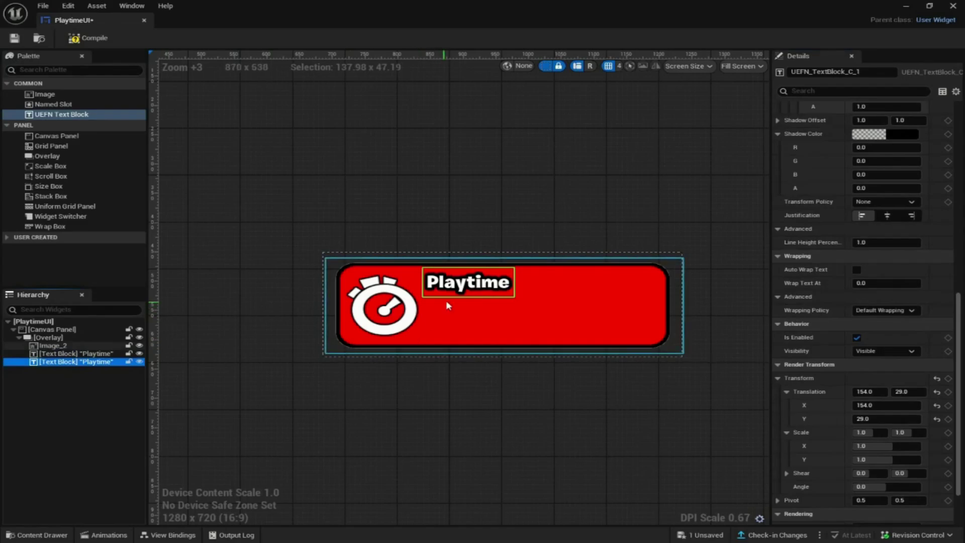
{"action": "scroll", "coordinate": [843, 364], "scroll_direction": "down", "scroll_amount": 3}
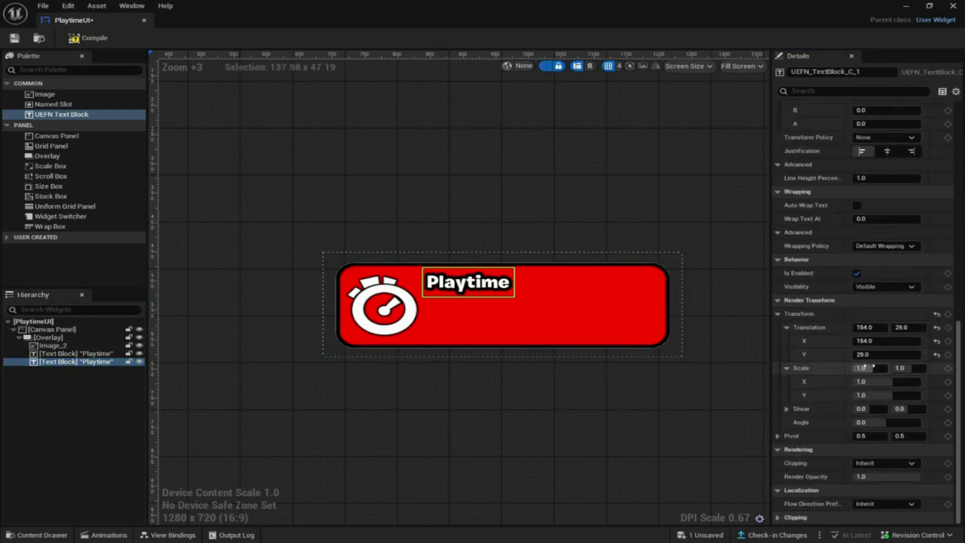
{"action": "left_click", "coordinate": [885, 341]}
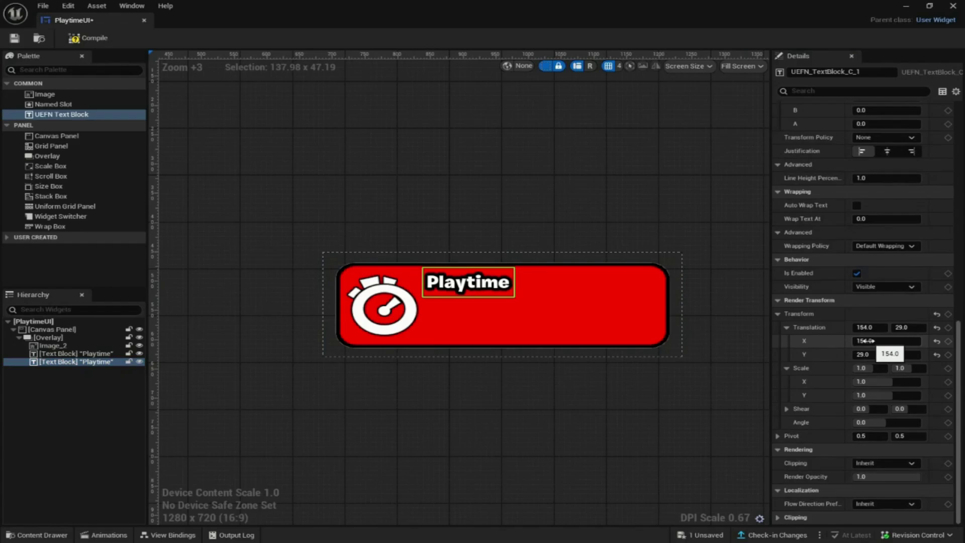
{"action": "type", "text": "189"}
{"action": "key", "text": "Return"}
{"action": "key", "text": "ctrl+z"}
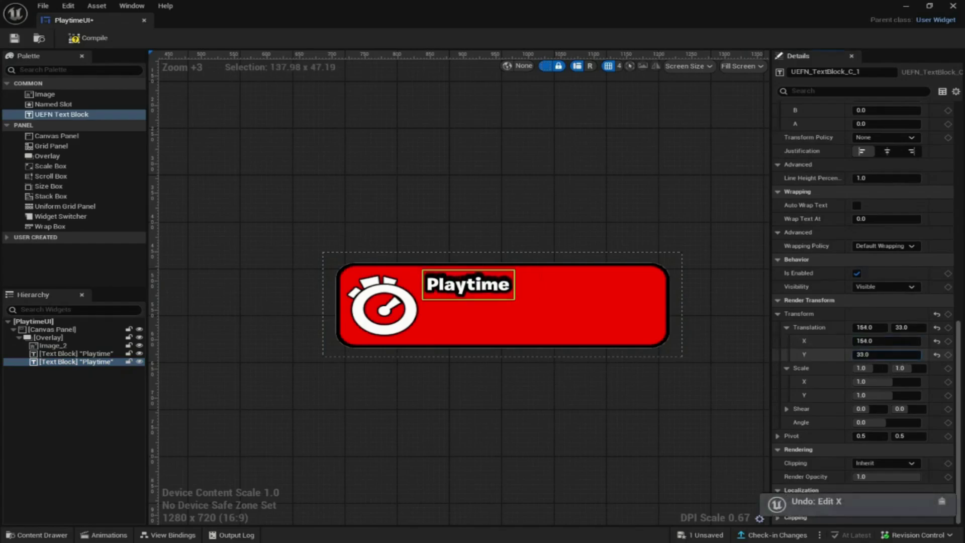
{"action": "left_click_drag", "start_coordinate": [885, 354], "coordinate": [911, 354]}
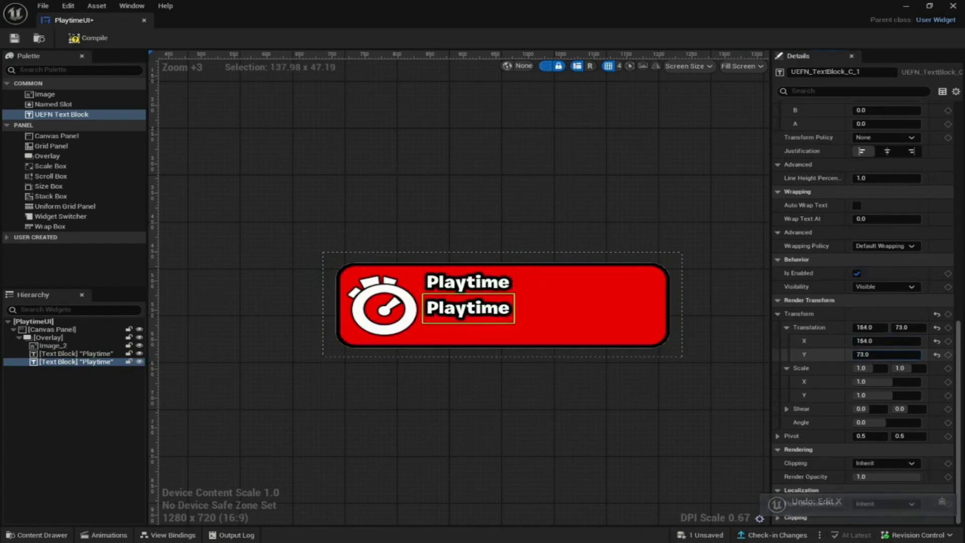
{"action": "scroll", "coordinate": [828, 309], "scroll_direction": "up", "scroll_amount": 4}
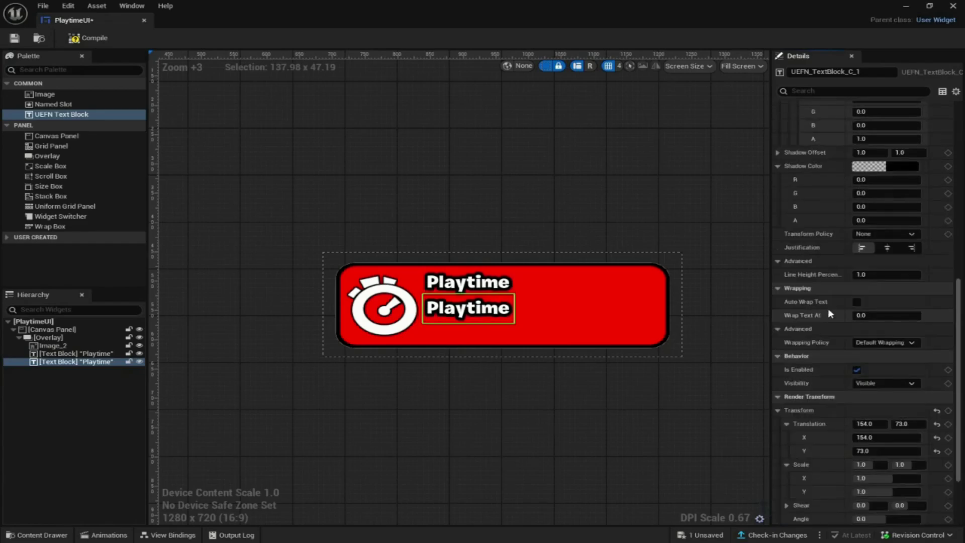
{"action": "scroll", "coordinate": [828, 309], "scroll_direction": "up", "scroll_amount": 10}
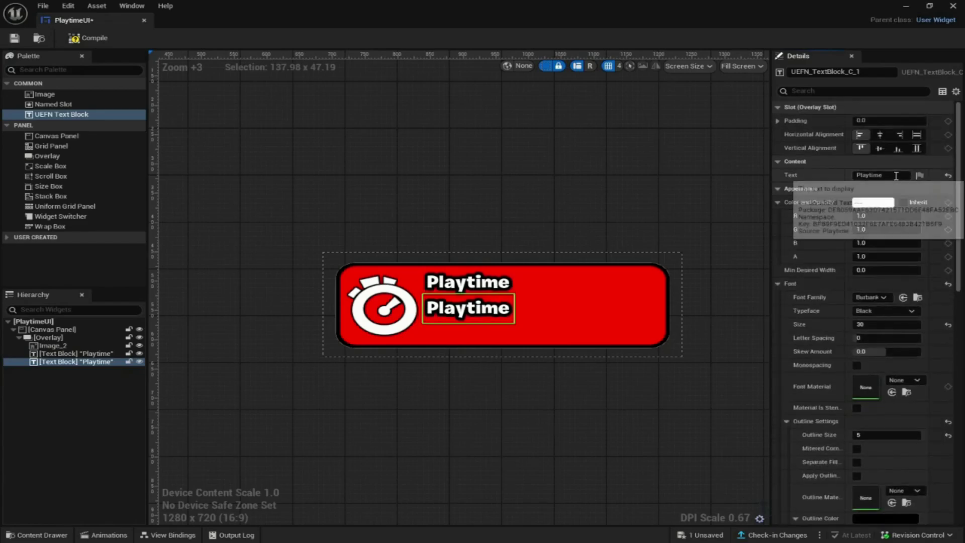
- Change the second text to 'Play for 30 mins' / 'for HUGE reward' on two lines
{"action": "left_click", "coordinate": [896, 176]}
{"action": "type", "text": "Pl"}
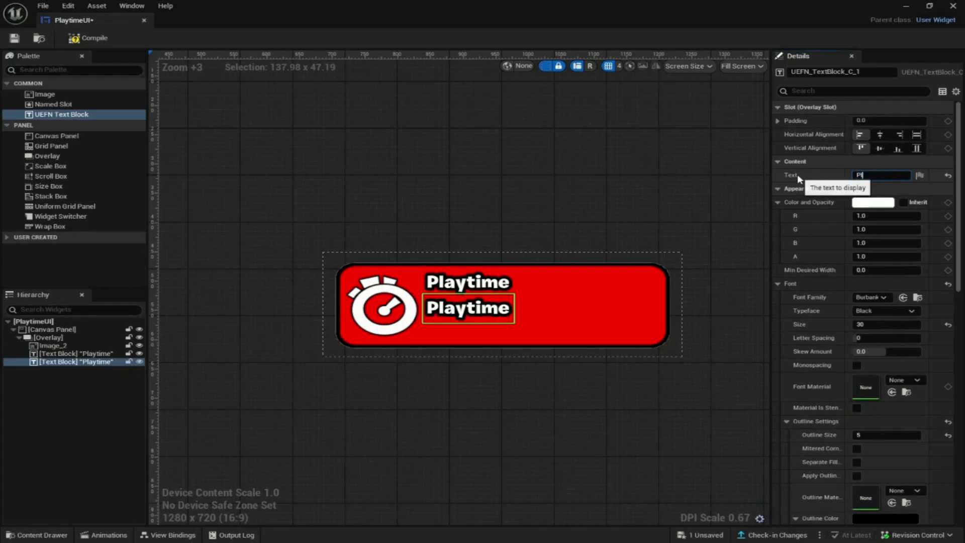
{"action": "type", "text": "ay for 30 mins"}
{"action": "key", "text": "shift+Return"}
{"action": "type", "text": "for HUGE"}
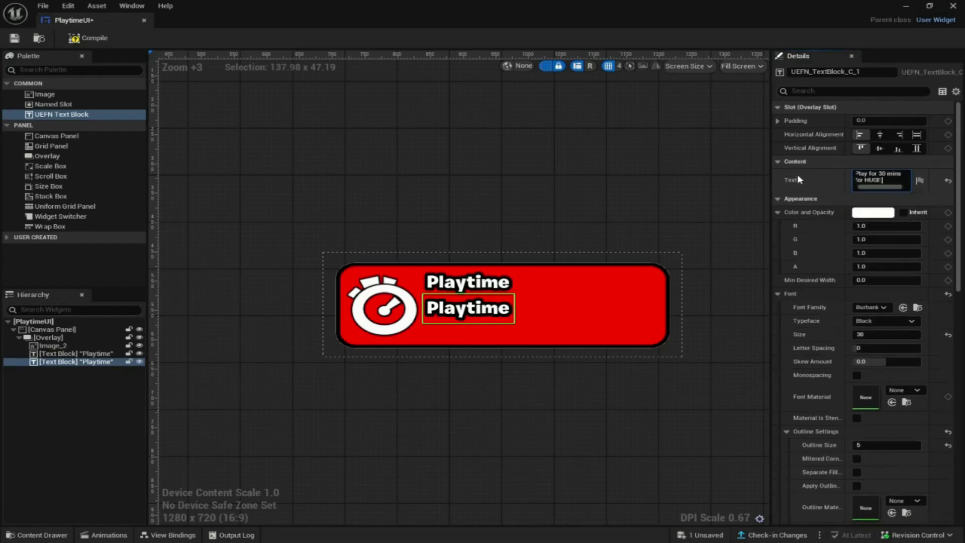
{"action": "type", "text": " reward"}
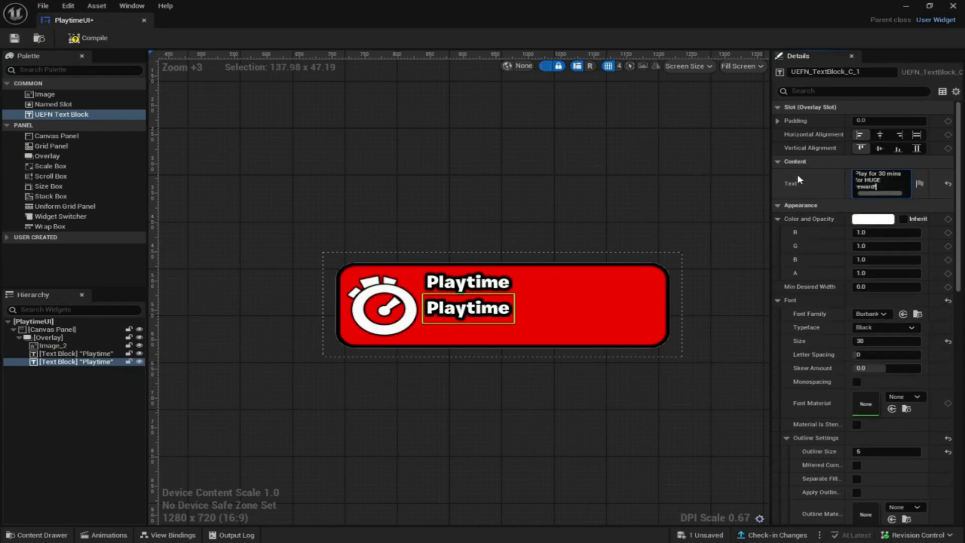
{"action": "key", "text": "Return"}
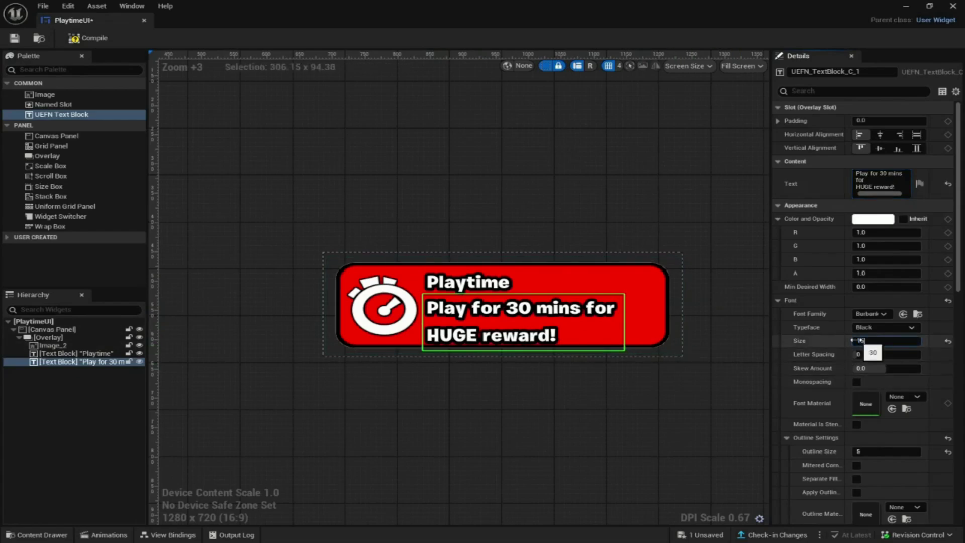
- Give the reward message font size 20 and outline size 3
{"action": "key", "text": "Return"}
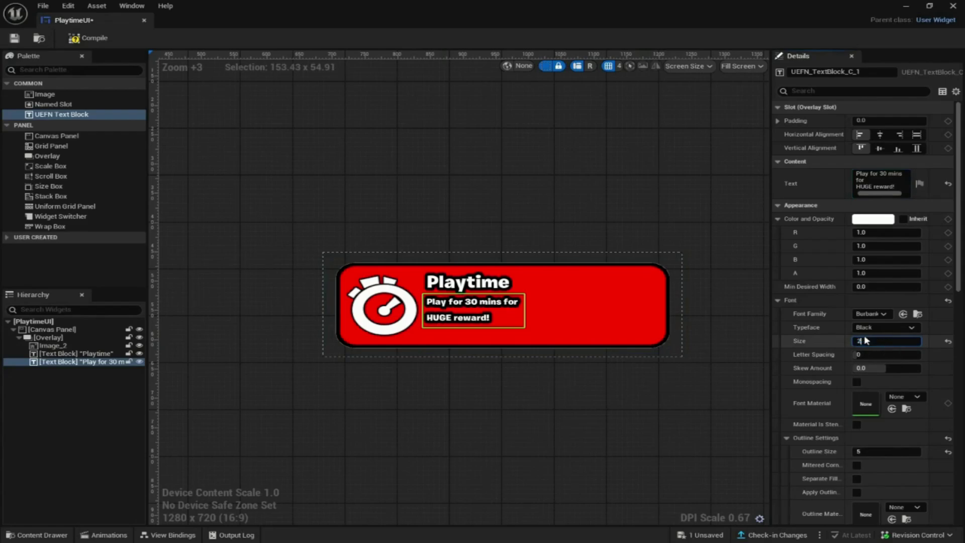
{"action": "key", "text": "Return"}
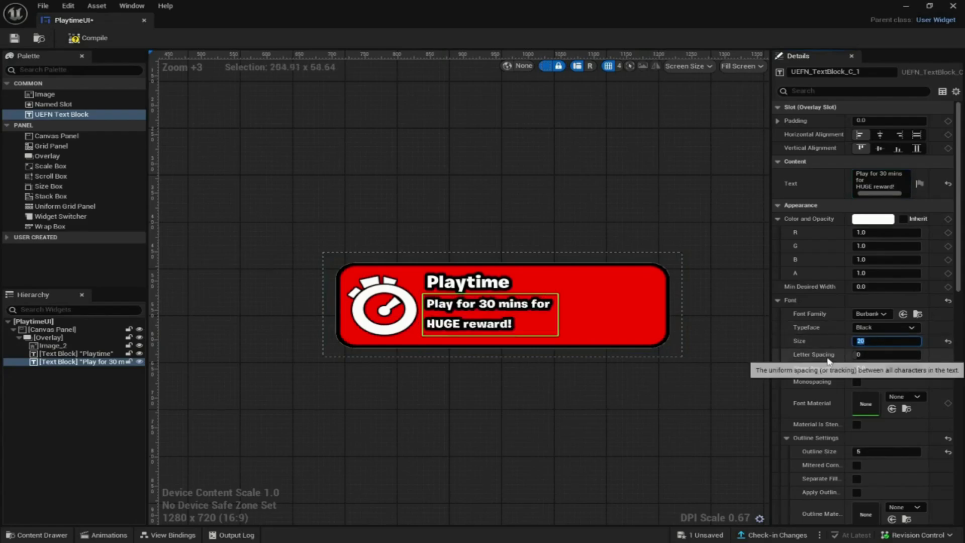
{"action": "scroll", "coordinate": [827, 359], "scroll_direction": "down", "scroll_amount": 1}
{"action": "left_click", "coordinate": [885, 403]}
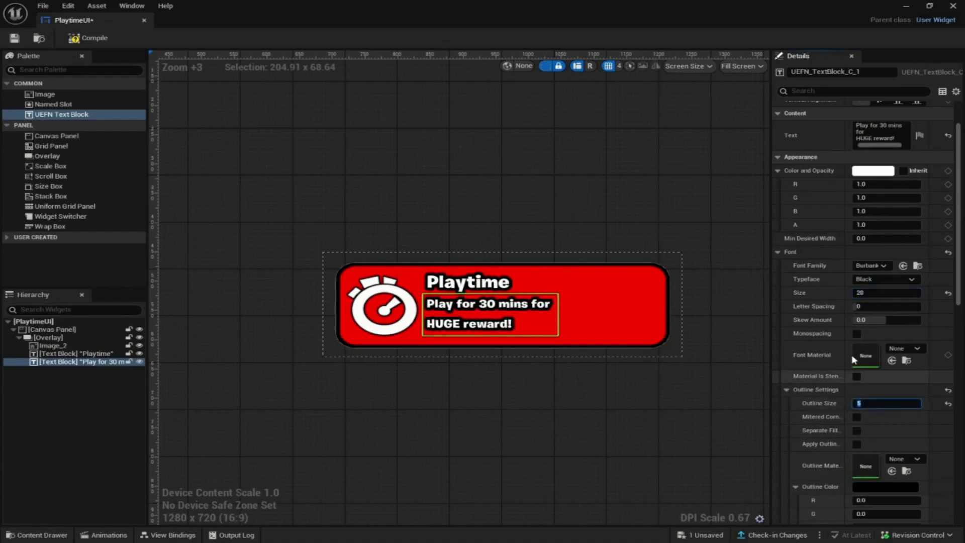
{"action": "type", "text": "3"}
{"action": "key", "text": "Return"}
{"action": "left_click", "coordinate": [508, 157]}
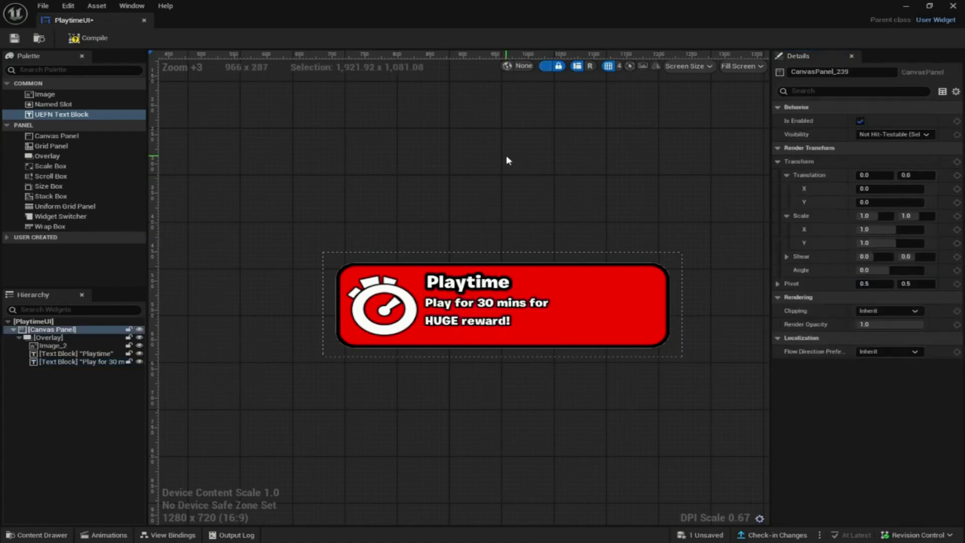
- Lower the reward message to Y 82 and the Playtime title to about Y 31, then save
{"action": "left_click", "coordinate": [489, 306]}
{"action": "scroll", "coordinate": [814, 336], "scroll_direction": "down", "scroll_amount": 5}
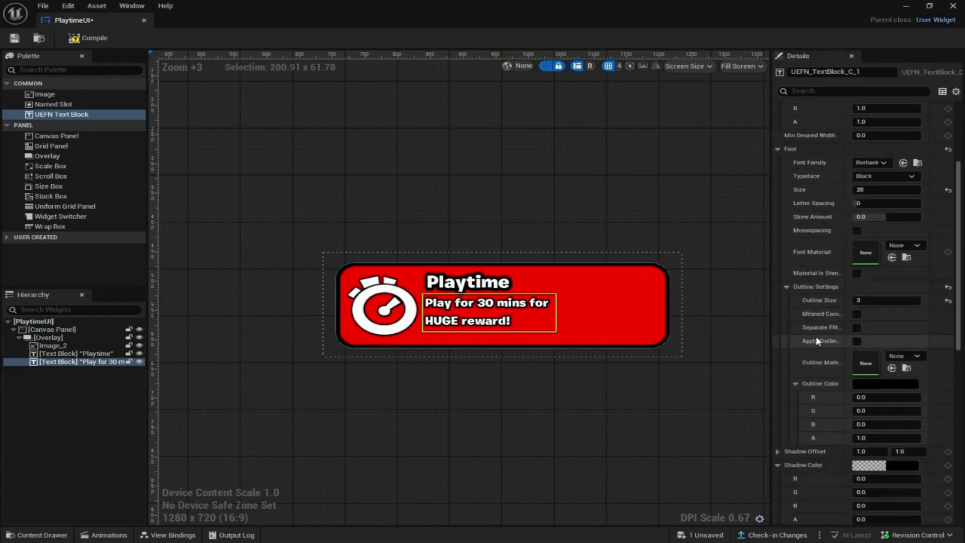
{"action": "scroll", "coordinate": [819, 344], "scroll_direction": "down", "scroll_amount": 6}
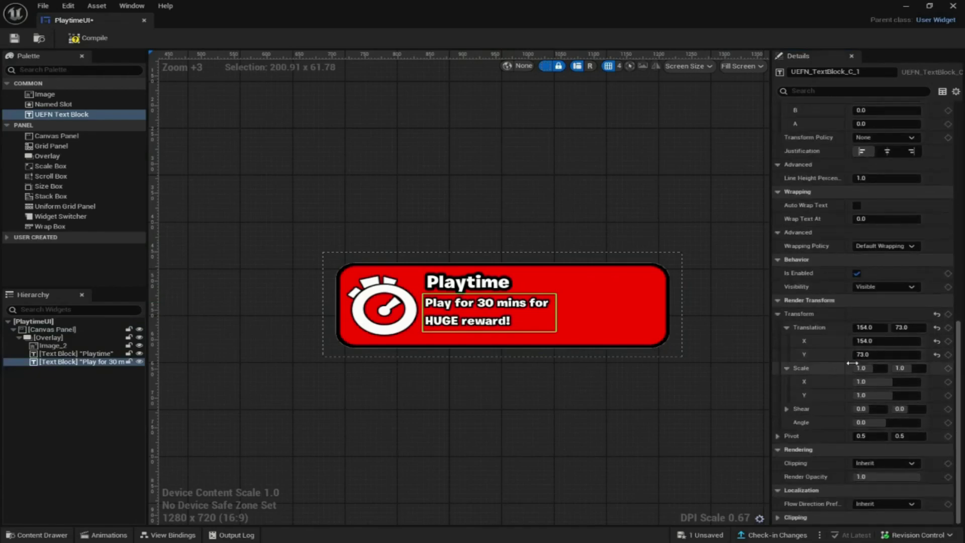
{"action": "left_click_drag", "start_coordinate": [860, 355], "coordinate": [866, 355]}
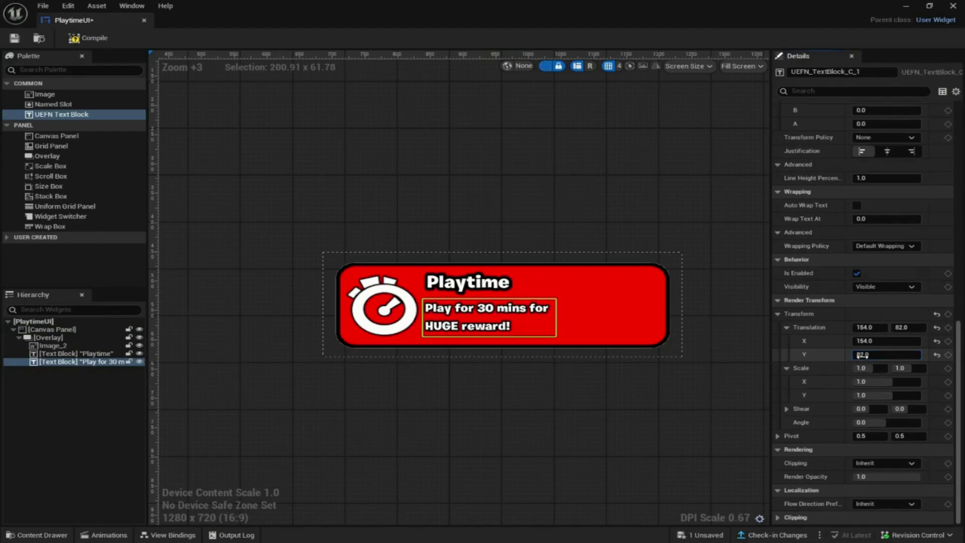
{"action": "left_click", "coordinate": [498, 296]}
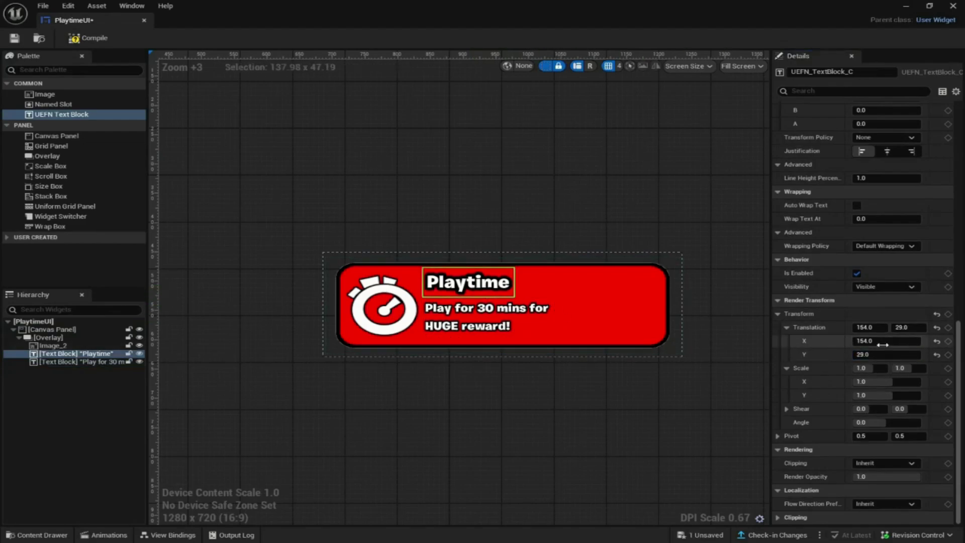
{"action": "left_click_drag", "start_coordinate": [851, 354], "coordinate": [853, 354]}
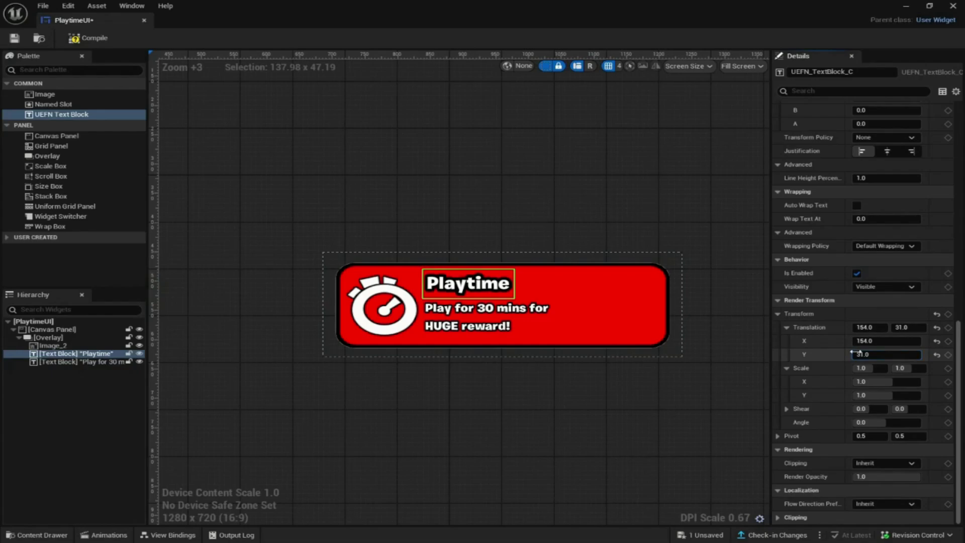
{"action": "left_click", "coordinate": [724, 347]}
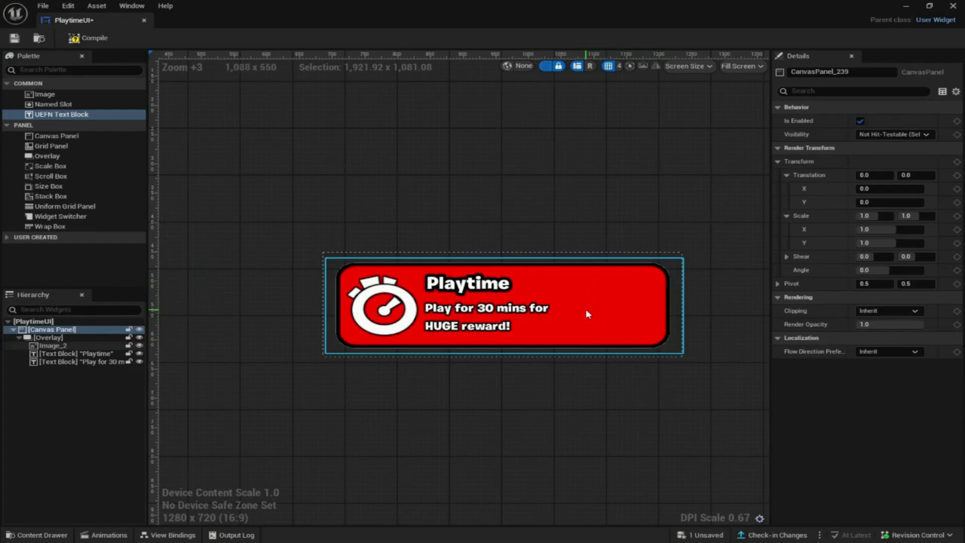
{"action": "key", "text": "ctrl+s"}
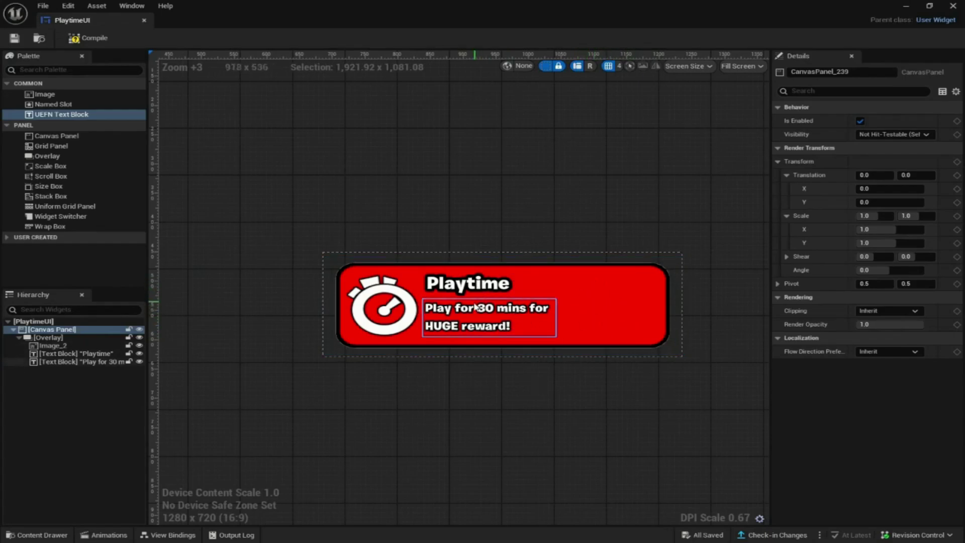
- Duplicate the Playtime title, place the copy at translation 358, 70, with outline size 3
{"action": "left_click", "coordinate": [468, 285]}
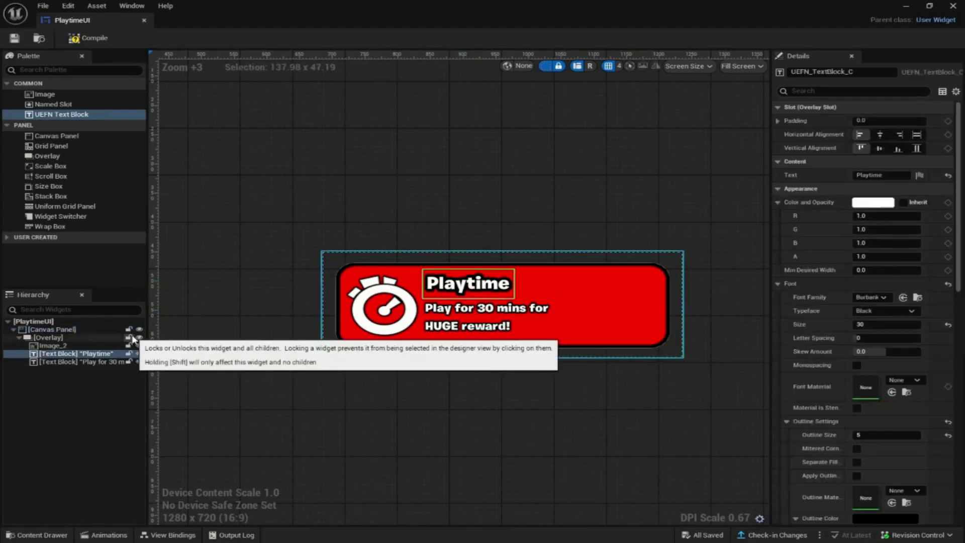
{"action": "key", "text": "ctrl+d"}
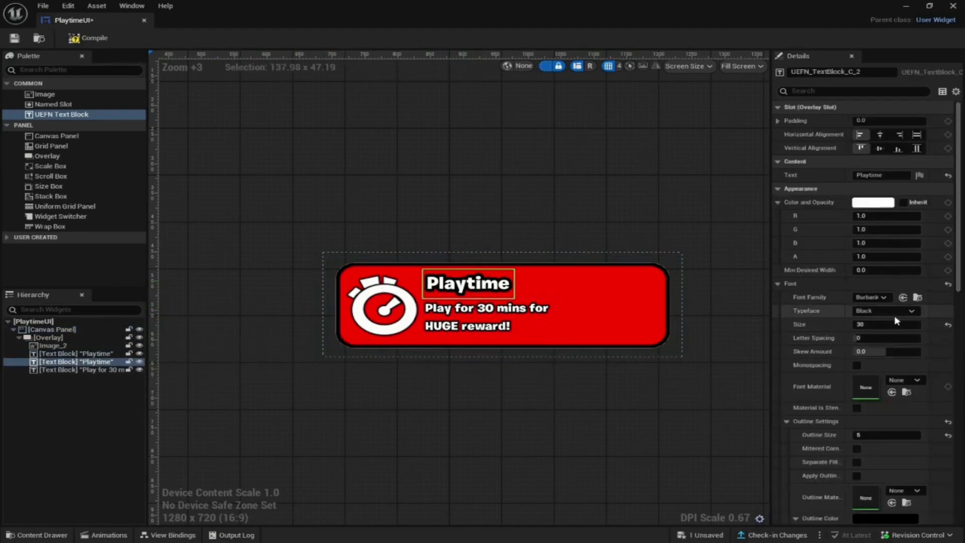
{"action": "scroll", "coordinate": [846, 349], "scroll_direction": "down", "scroll_amount": 10}
{"action": "scroll", "coordinate": [831, 365], "scroll_direction": "down", "scroll_amount": 12}
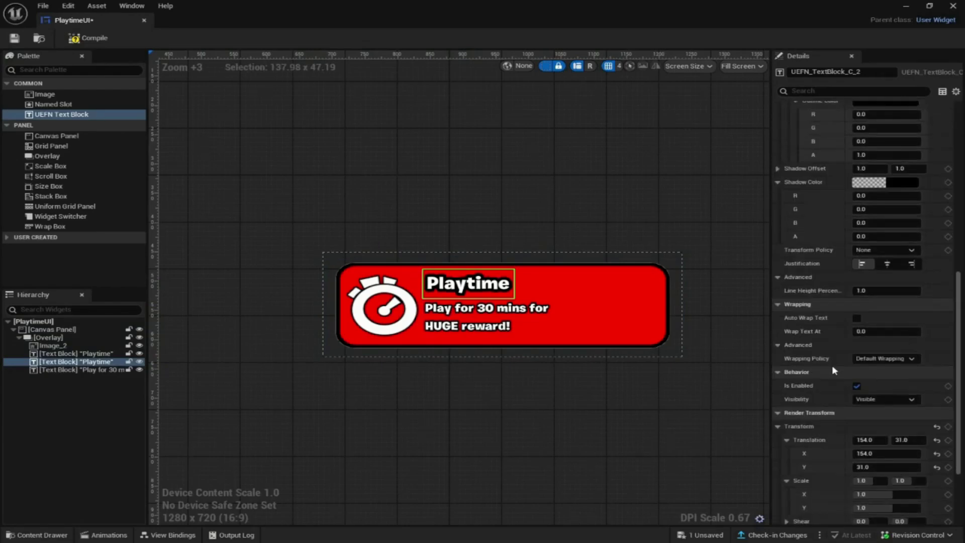
{"action": "left_click_drag", "start_coordinate": [857, 342], "coordinate": [909, 342]}
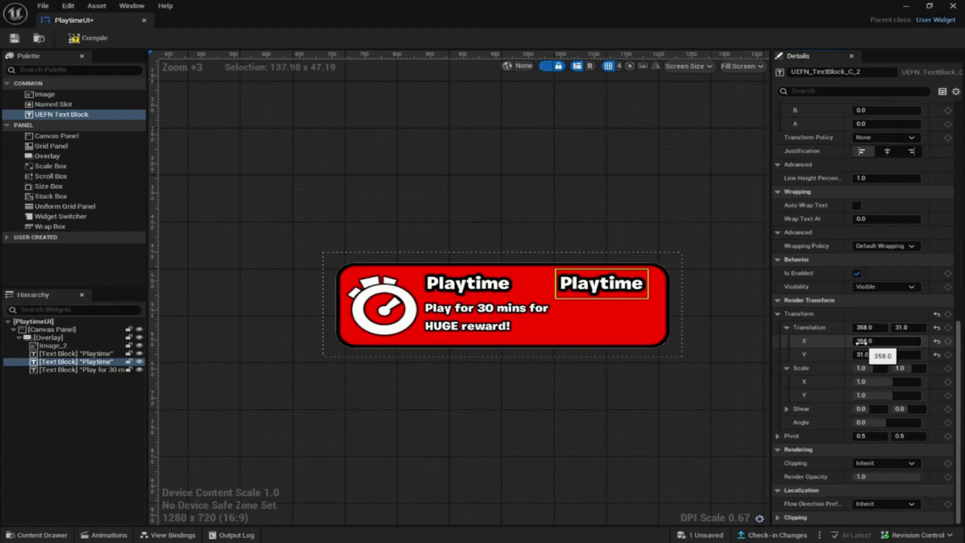
{"action": "left_click_drag", "start_coordinate": [862, 354], "coordinate": [872, 355]}
{"action": "scroll", "coordinate": [840, 316], "scroll_direction": "up", "scroll_amount": 10}
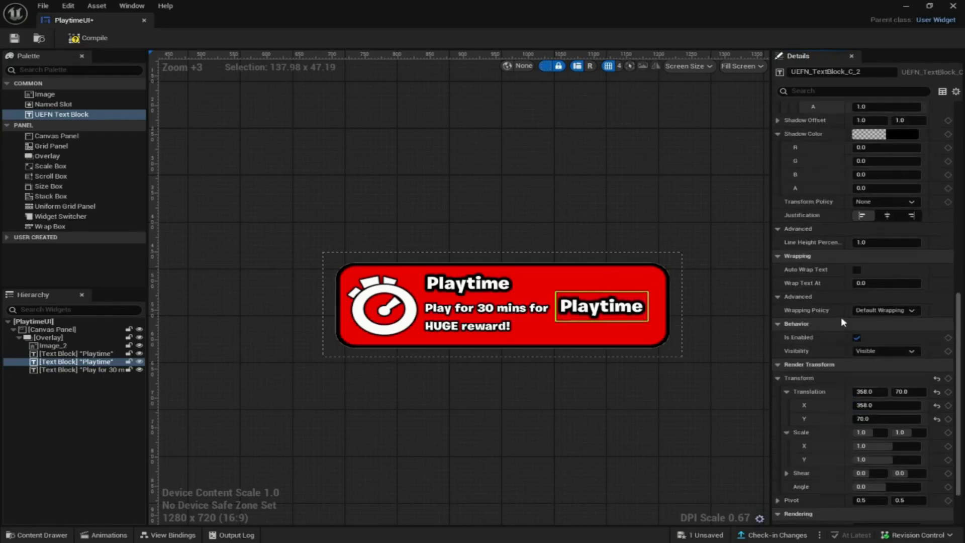
{"action": "scroll", "coordinate": [837, 307], "scroll_direction": "up", "scroll_amount": 1}
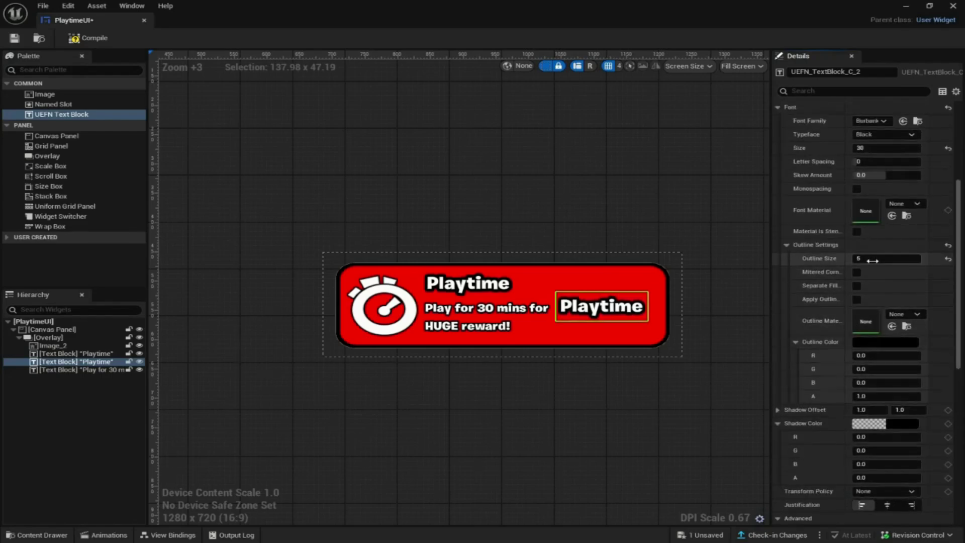
{"action": "left_click", "coordinate": [867, 258]}
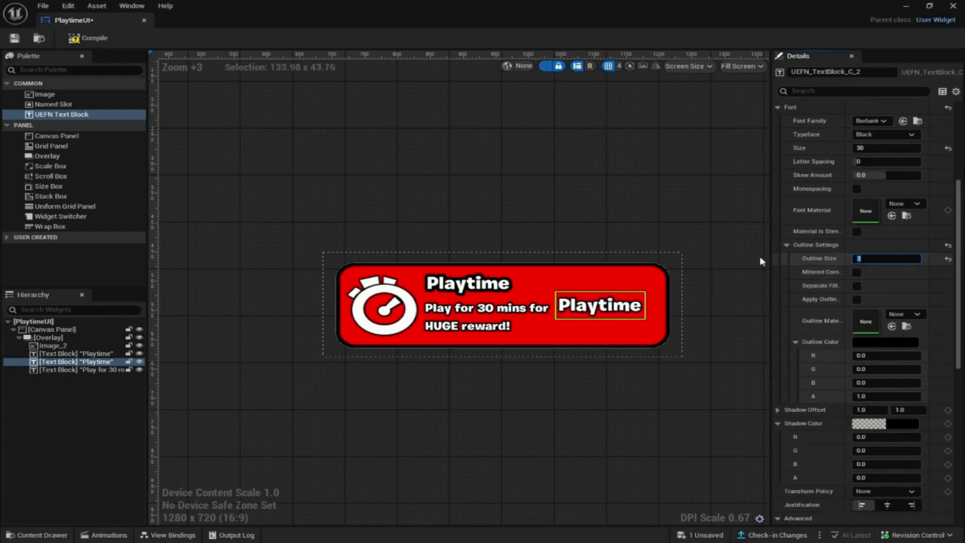
{"action": "scroll", "coordinate": [792, 270], "scroll_direction": "up", "scroll_amount": 5}
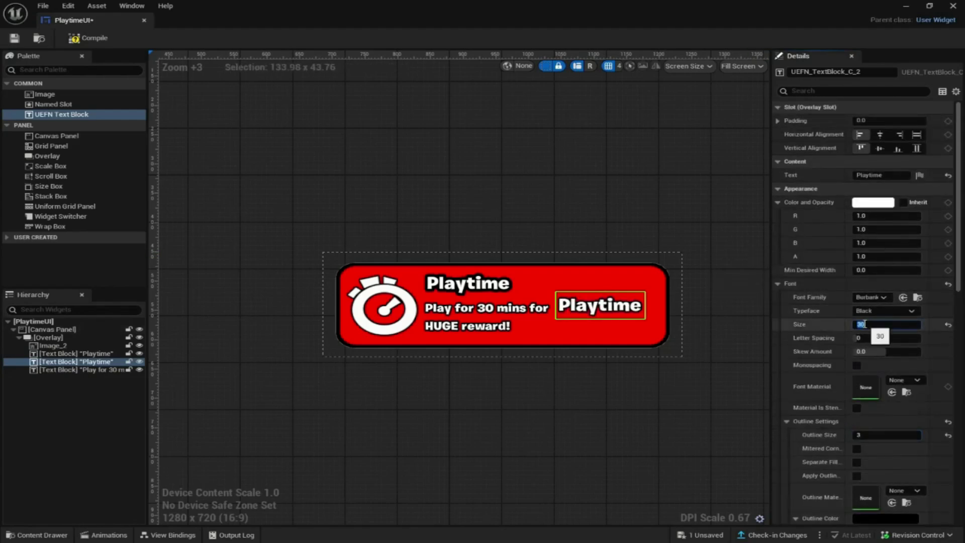
- Set the copy's font size to 40 and replace its text with '/30'
{"action": "left_click", "coordinate": [864, 324]}
{"action": "type", "text": "40"}
{"action": "key", "text": "Return"}
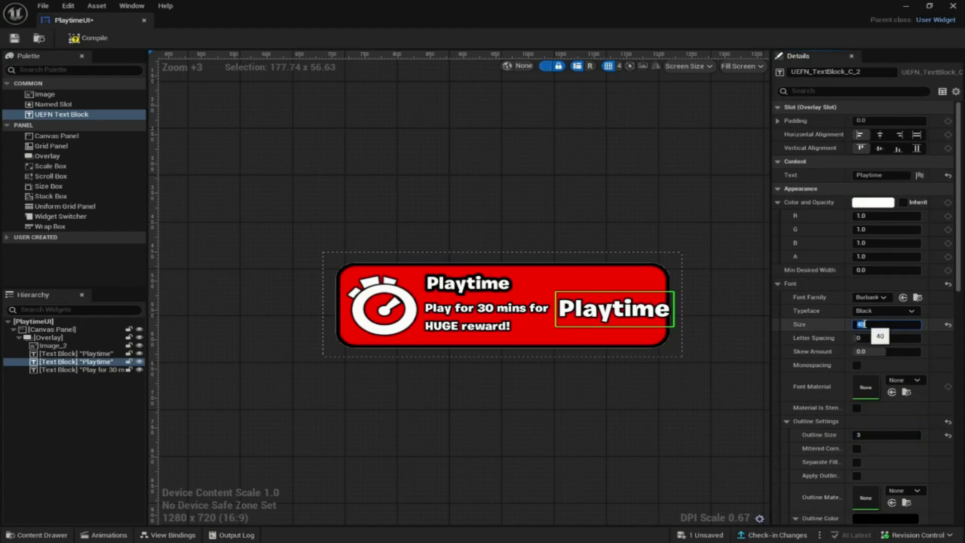
{"action": "left_click", "coordinate": [892, 175]}
{"action": "key", "text": "BackSpace"}
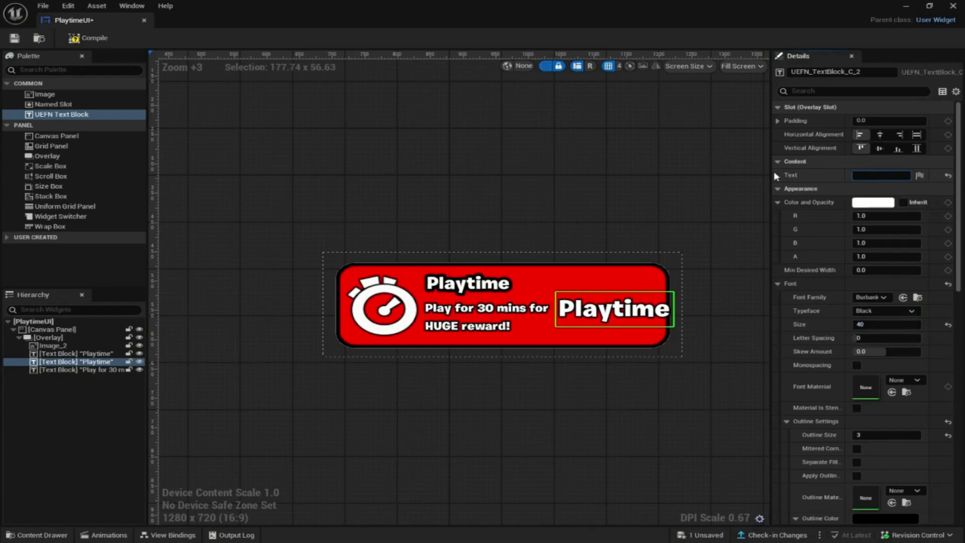
{"action": "type", "text": "/30"}
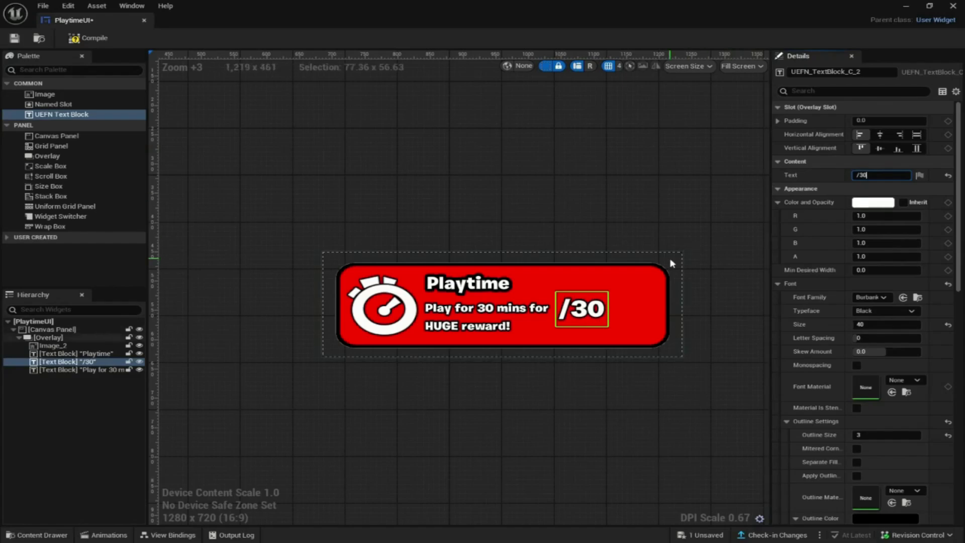
- Enlarge the /30 label to font size 45 and position it at translation 426, 59
{"action": "left_click", "coordinate": [864, 324]}
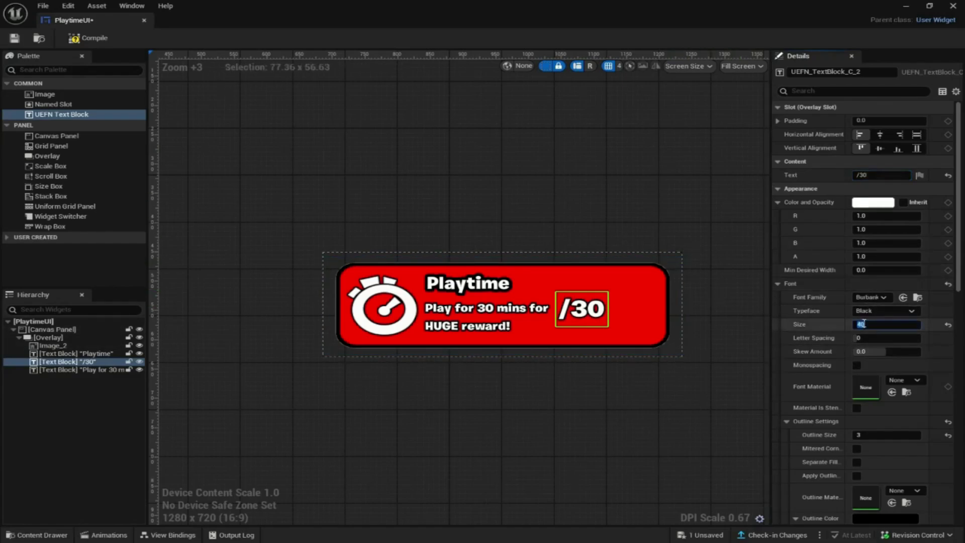
{"action": "type", "text": "45"}
{"action": "key", "text": "Return"}
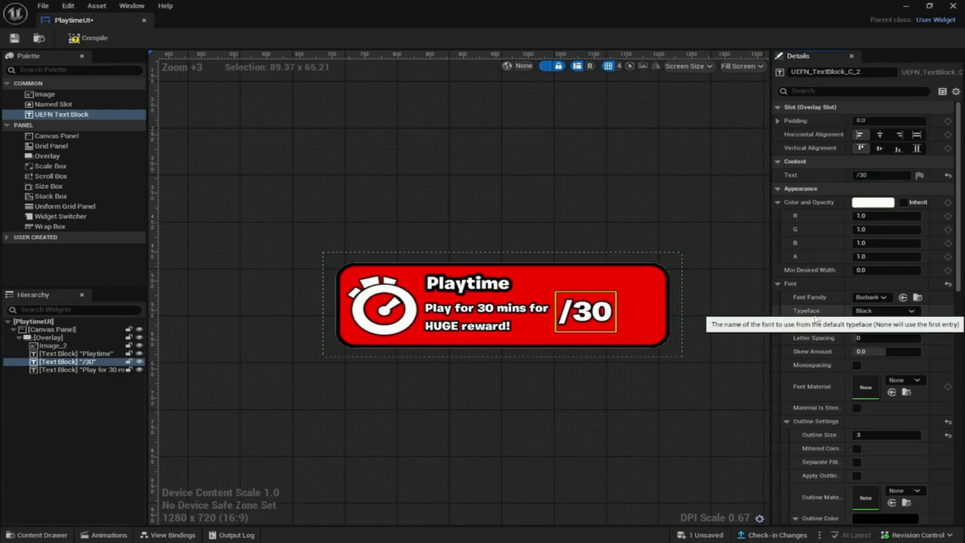
{"action": "scroll", "coordinate": [788, 369], "scroll_direction": "down", "scroll_amount": 10}
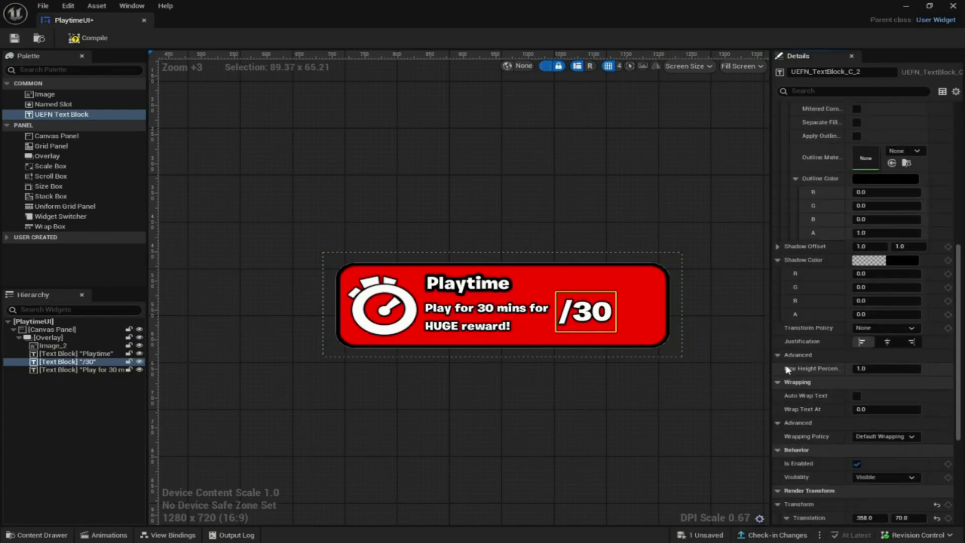
{"action": "scroll", "coordinate": [787, 369], "scroll_direction": "down", "scroll_amount": 8}
{"action": "left_click_drag", "start_coordinate": [877, 341], "coordinate": [912, 341]}
{"action": "key", "text": "ctrl+z"}
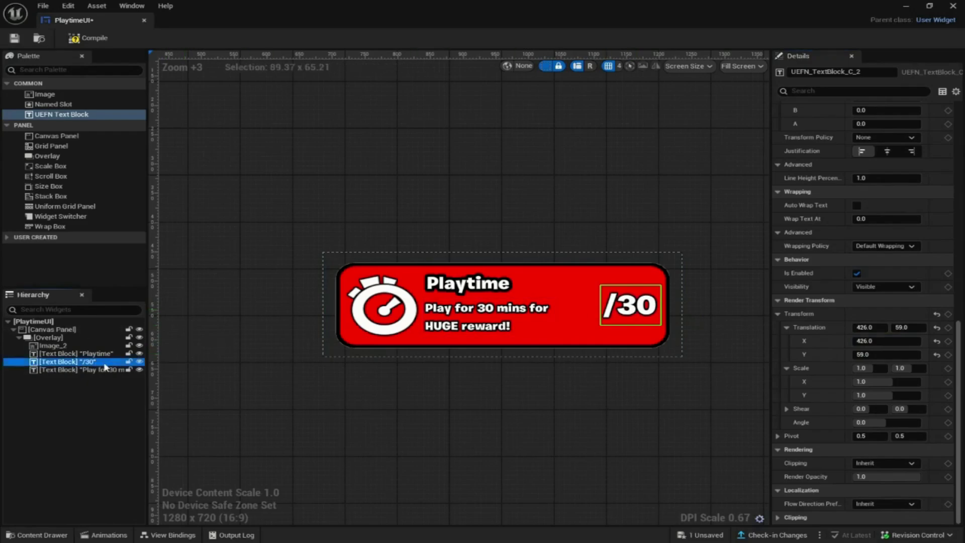
- Duplicate the /30 label, slide the copy left, and change its text to '30'
{"action": "key", "text": "ctrl+d"}
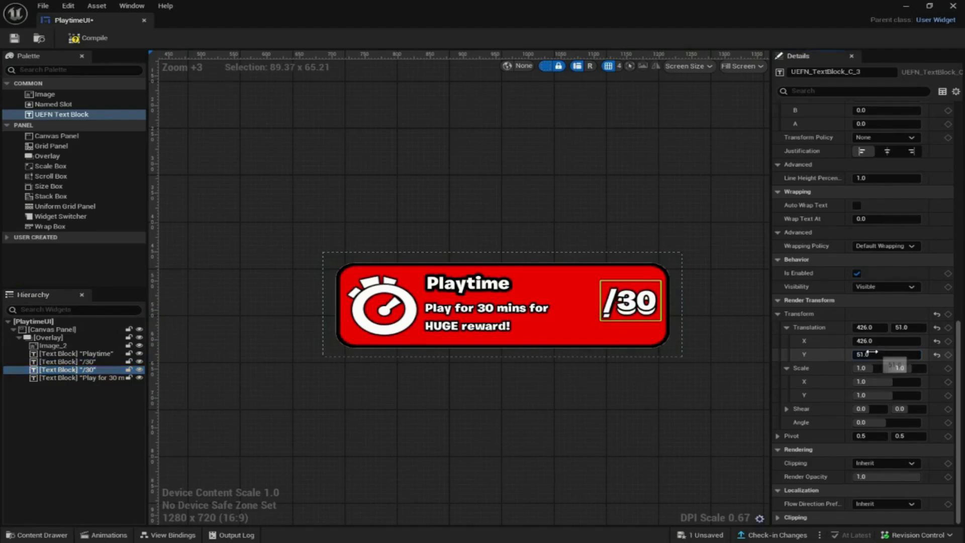
{"action": "key", "text": "ctrl+z"}
{"action": "left_click_drag", "start_coordinate": [872, 341], "coordinate": [848, 341]}
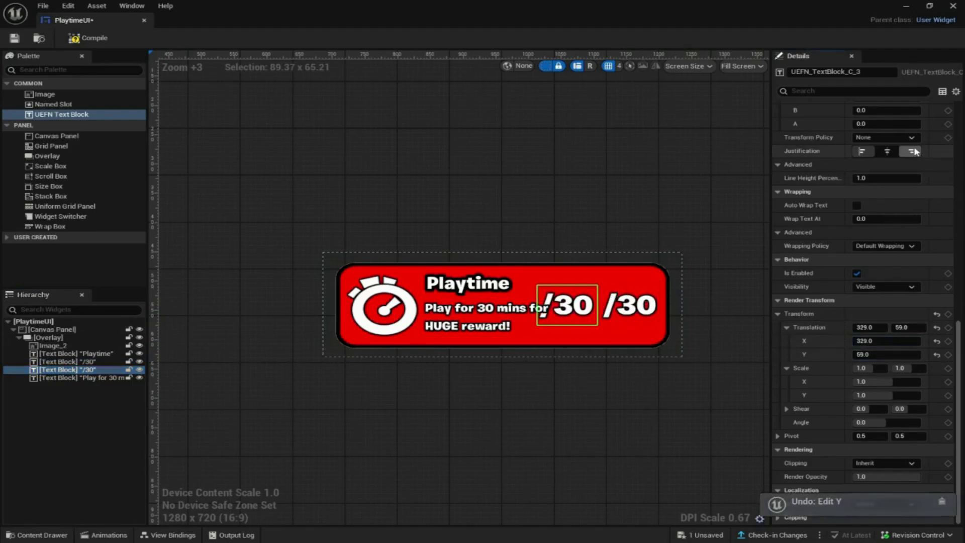
{"action": "scroll", "coordinate": [840, 222], "scroll_direction": "up", "scroll_amount": 5}
{"action": "scroll", "coordinate": [840, 222], "scroll_direction": "up", "scroll_amount": 10}
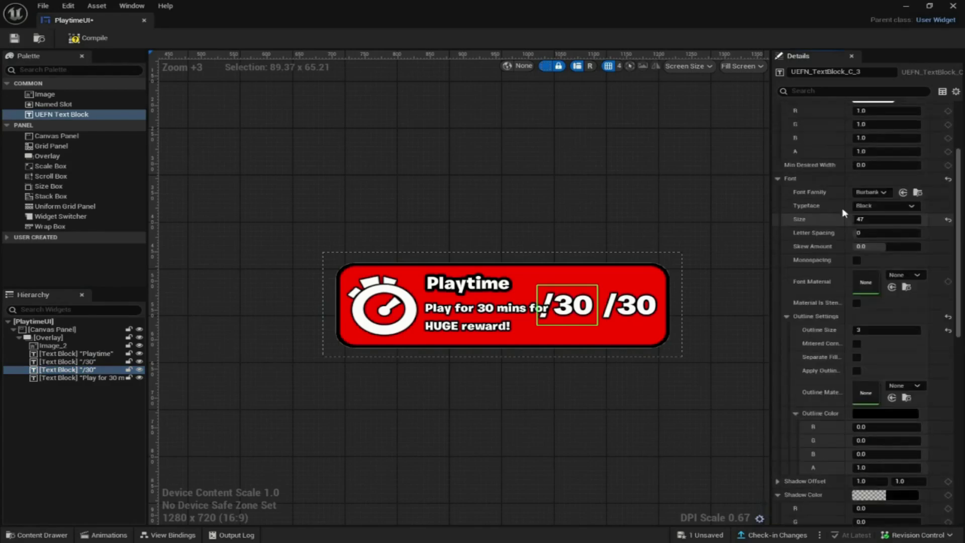
{"action": "left_click", "coordinate": [875, 168]}
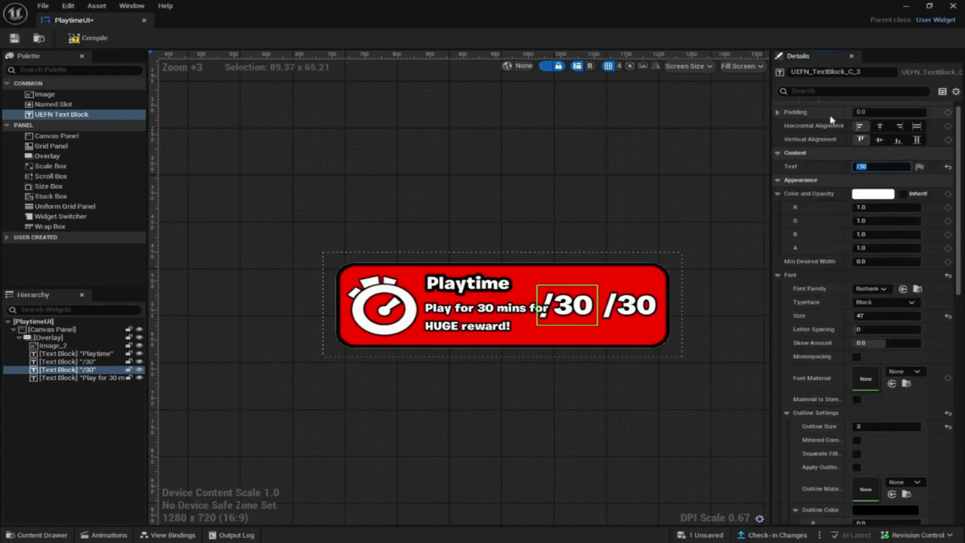
{"action": "key", "text": "Return"}
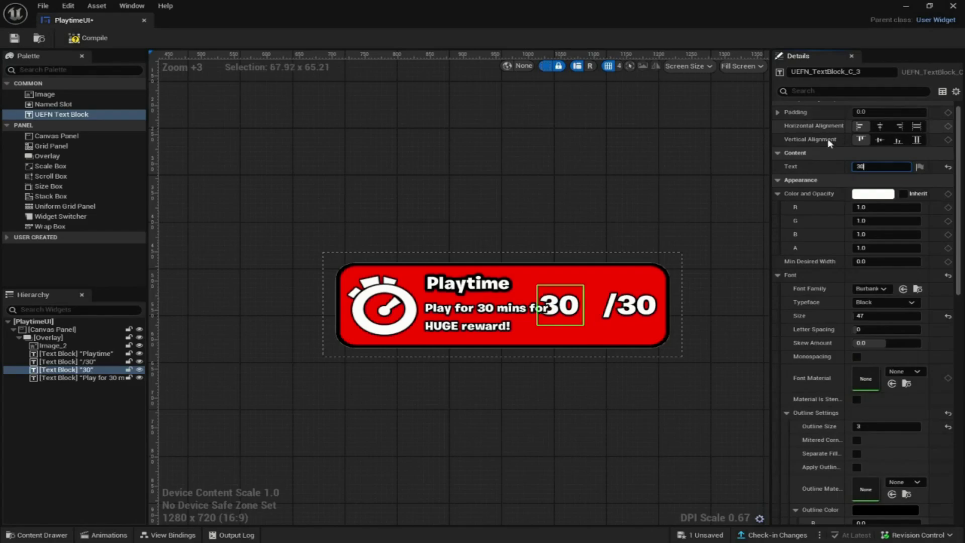
- Place the 30 at translation X 369 just left of /30, reading 30/30
{"action": "scroll", "coordinate": [807, 331], "scroll_direction": "down", "scroll_amount": 5}
{"action": "scroll", "coordinate": [807, 344], "scroll_direction": "down", "scroll_amount": 10}
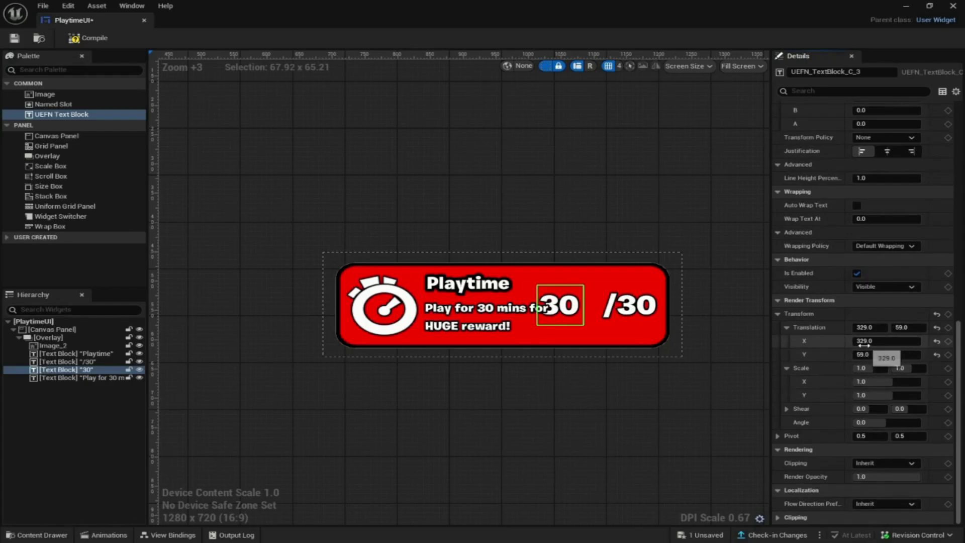
{"action": "left_click_drag", "start_coordinate": [872, 352], "coordinate": [896, 352]}
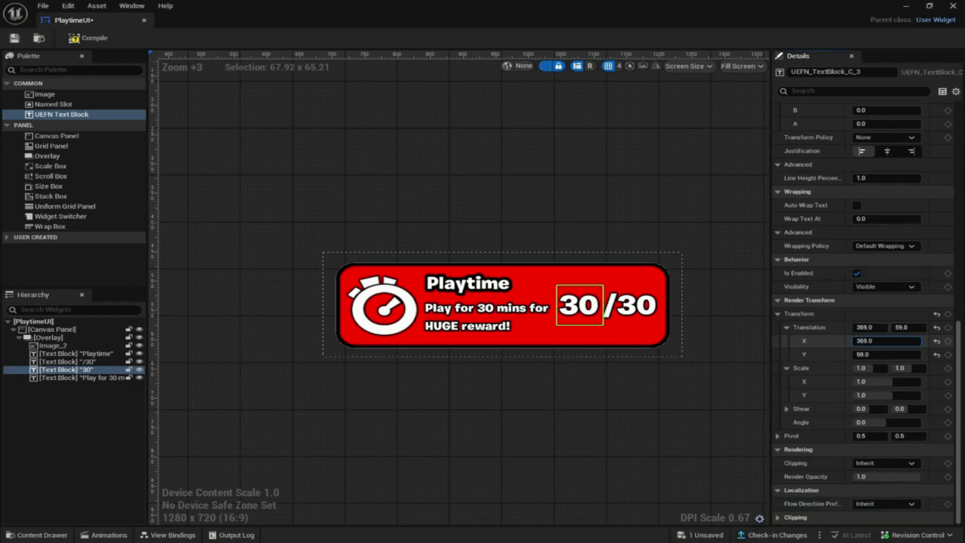
{"action": "left_click", "coordinate": [696, 195]}
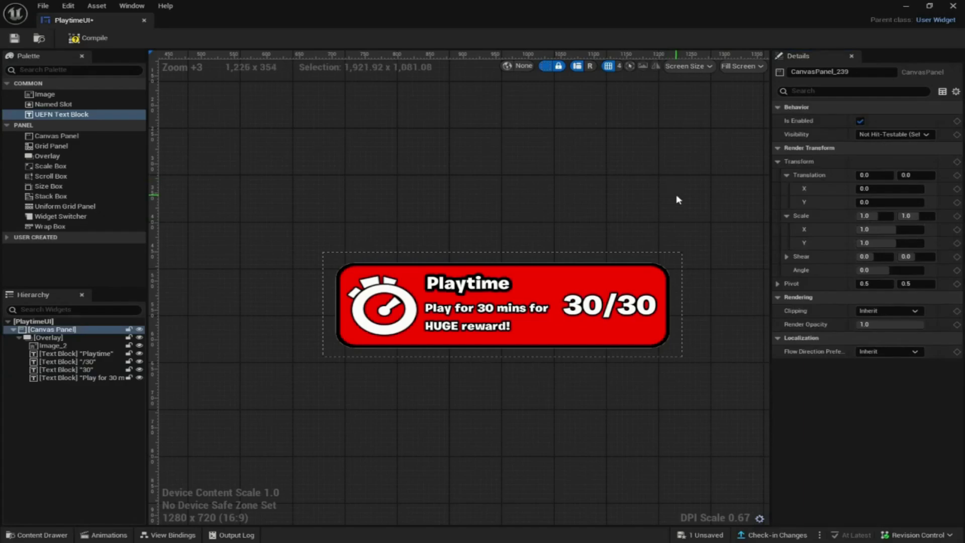
{"action": "scroll", "coordinate": [678, 196], "scroll_direction": "down", "scroll_amount": 2}
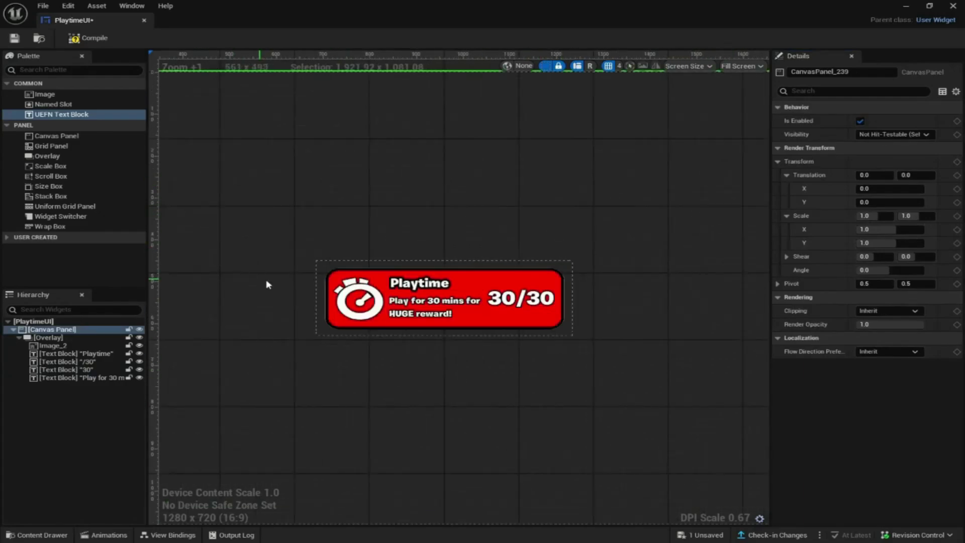
- Select the 30 text and save the PlaytimeUI widget
{"action": "scroll", "coordinate": [394, 295], "scroll_direction": "up", "scroll_amount": 4}
{"action": "scroll", "coordinate": [502, 302], "scroll_direction": "down", "scroll_amount": 1}
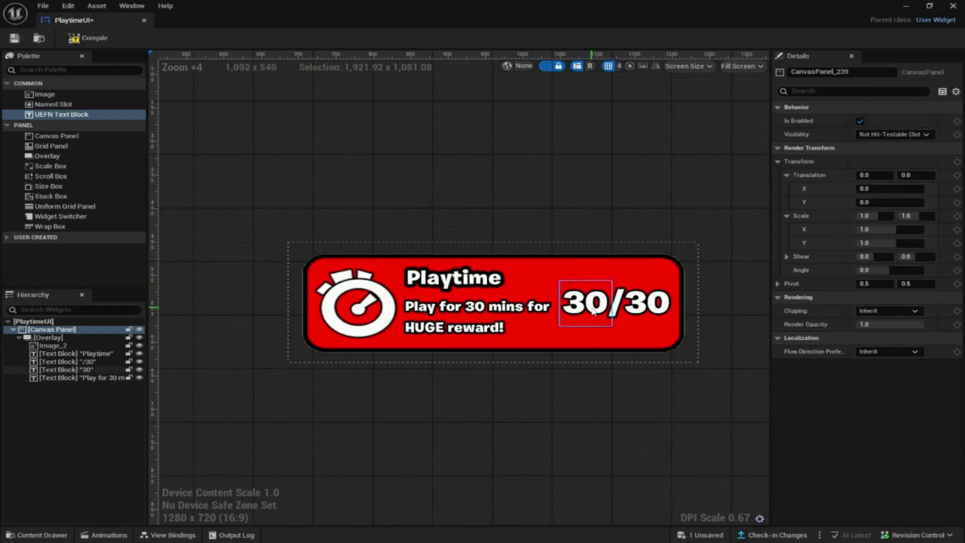
{"action": "left_click", "coordinate": [579, 320]}
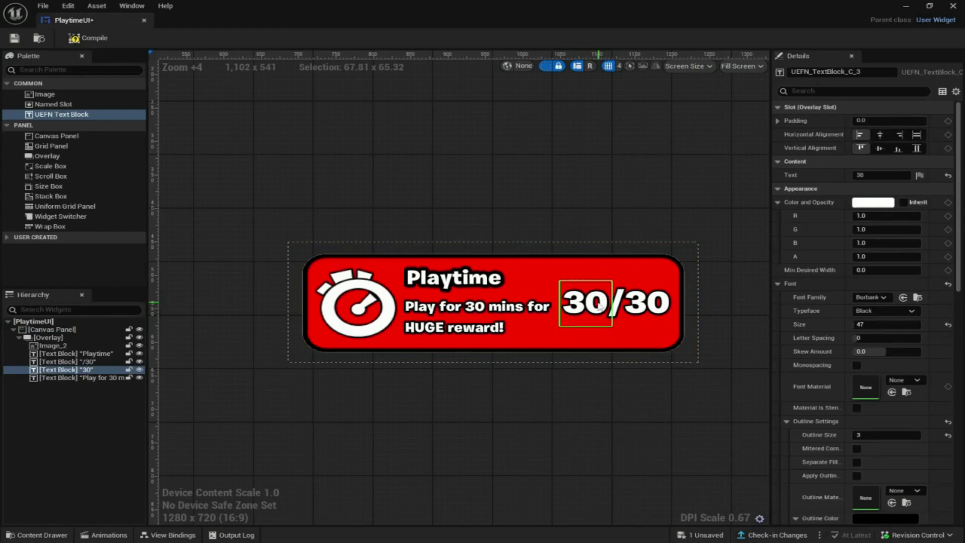
{"action": "key", "text": "ctrl+s"}
- Add the Device - Tracker View Model as the widget's viewmodel in View Bindings
{"action": "left_click", "coordinate": [167, 536]}
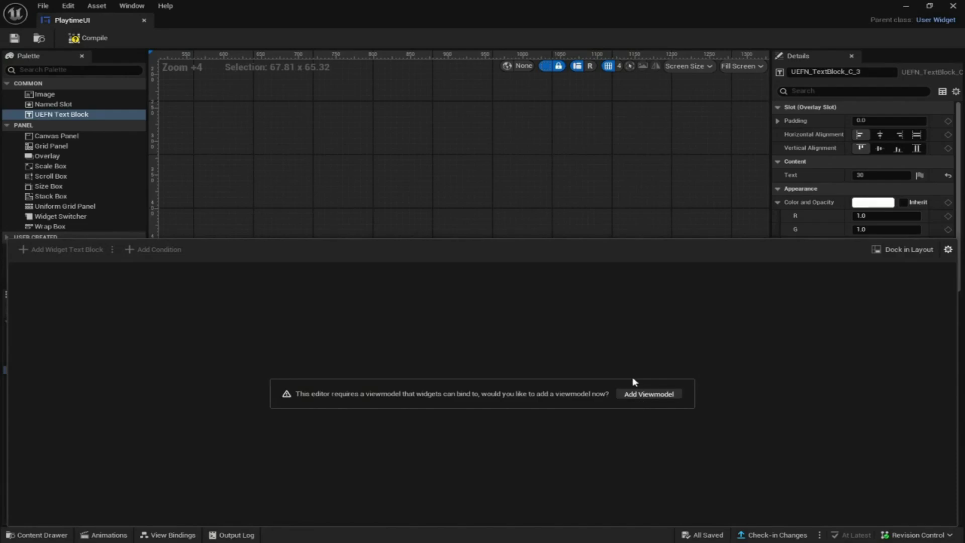
{"action": "left_click", "coordinate": [626, 394]}
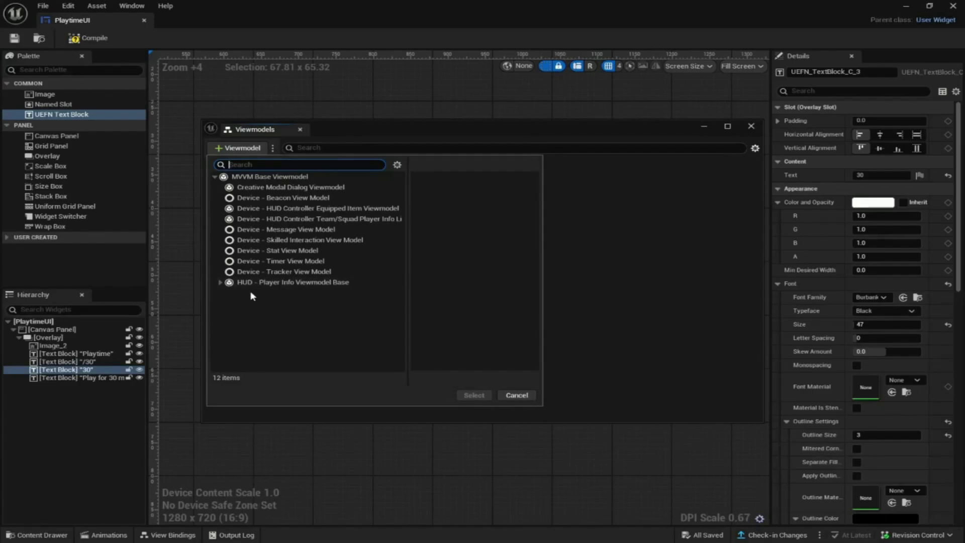
{"action": "left_click", "coordinate": [317, 274]}
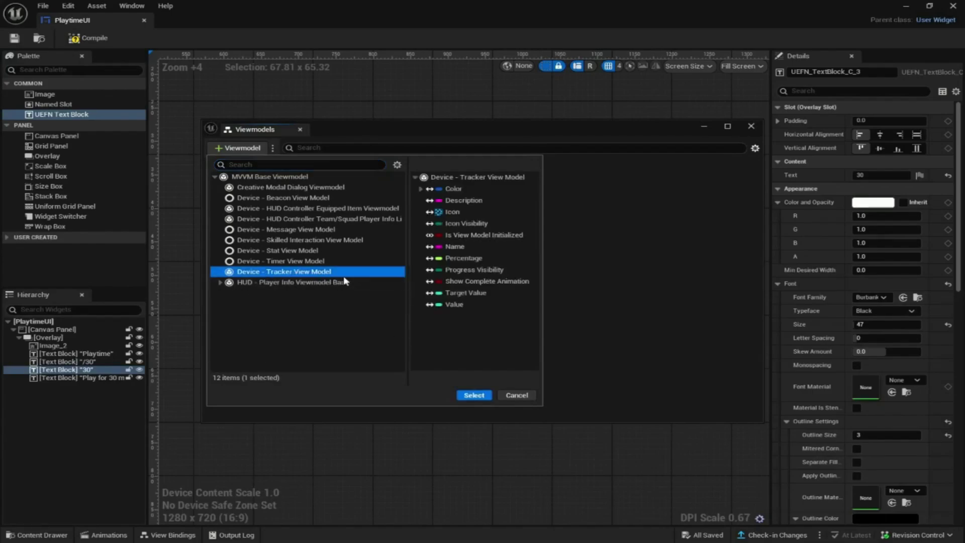
{"action": "left_click", "coordinate": [473, 395]}
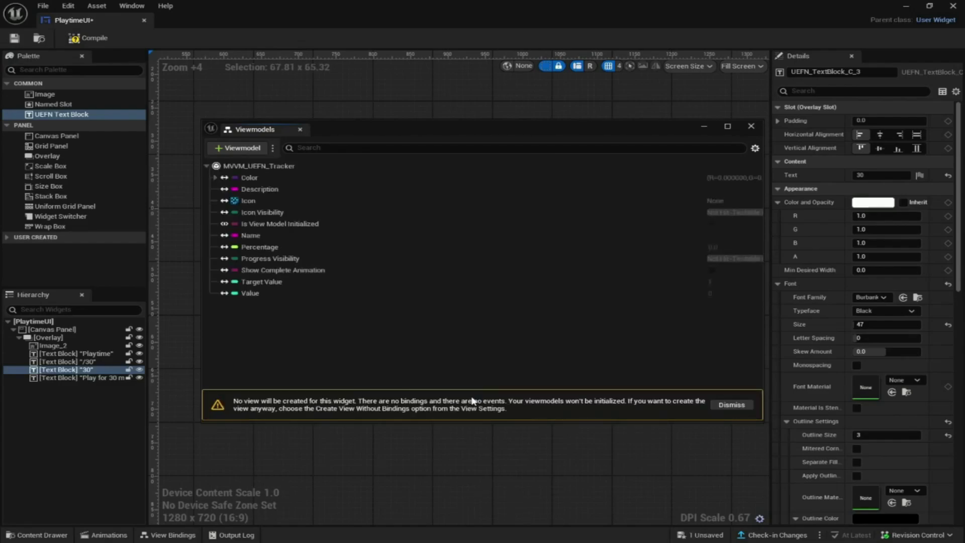
{"action": "left_click", "coordinate": [750, 126]}
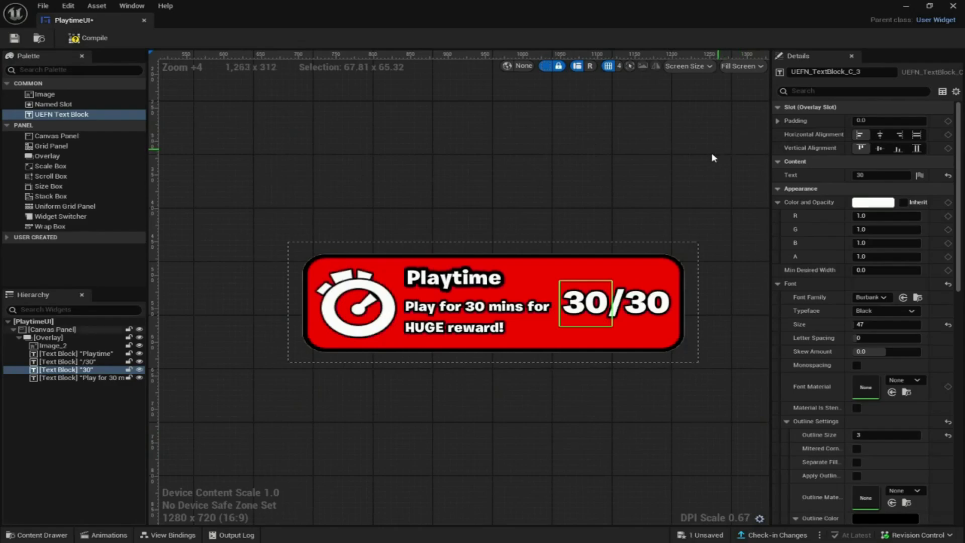
- Add a View Binding for the 30 text block: Text fed by To Text (Integer)
{"action": "left_click", "coordinate": [170, 535]}
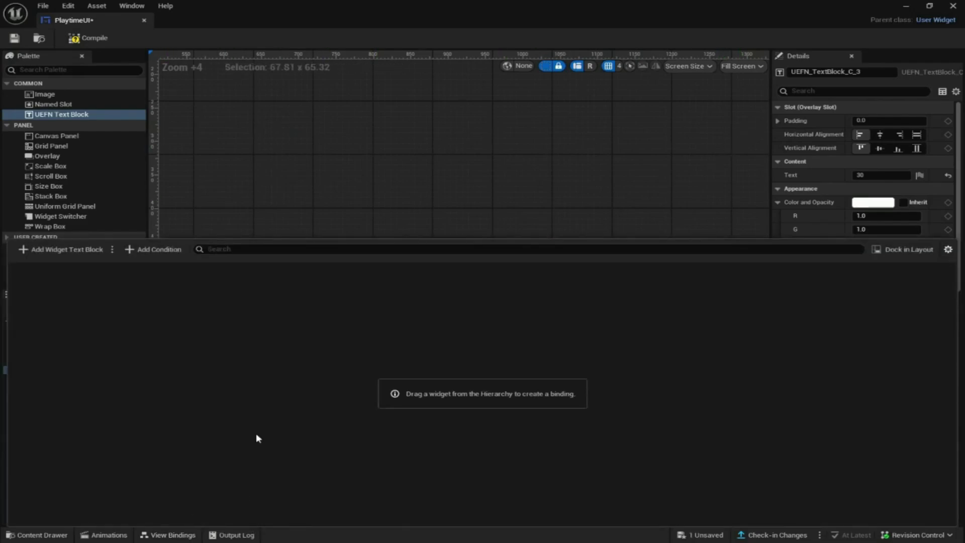
{"action": "left_click", "coordinate": [78, 251]}
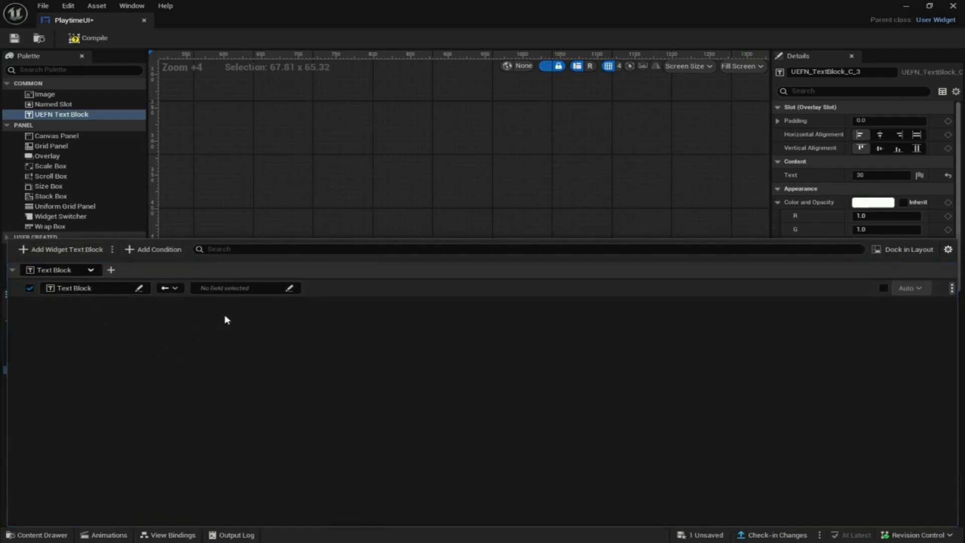
{"action": "left_click", "coordinate": [243, 289]}
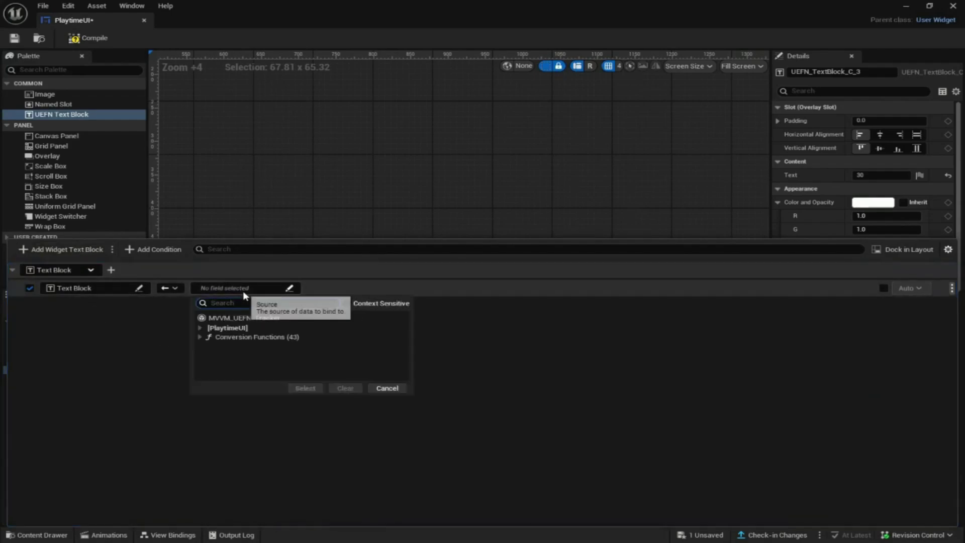
{"action": "left_click", "coordinate": [234, 337]}
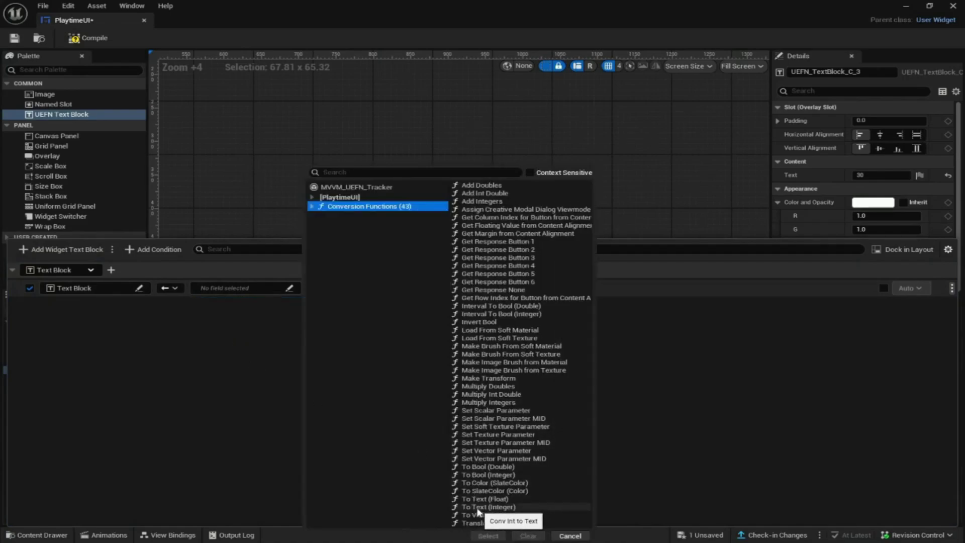
{"action": "left_click", "coordinate": [502, 507]}
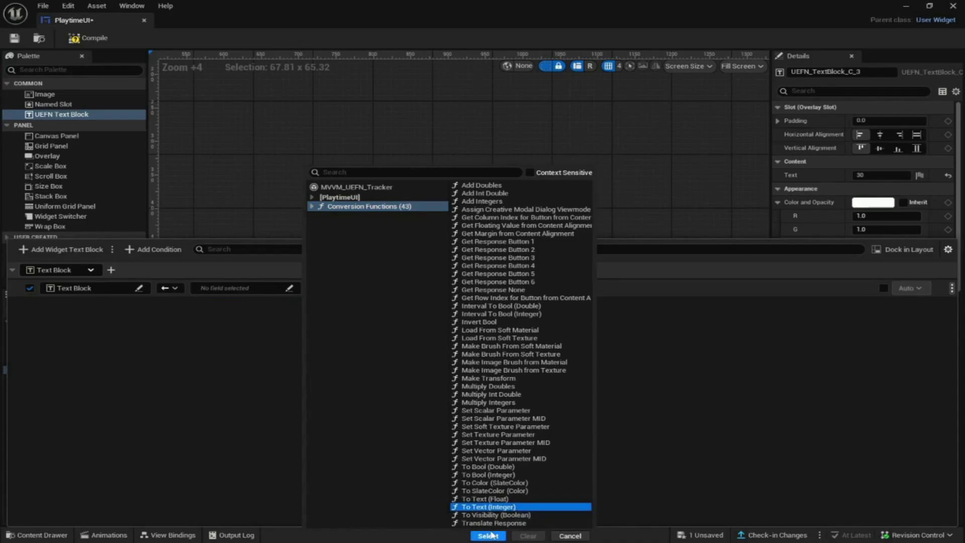
{"action": "left_click", "coordinate": [490, 536]}
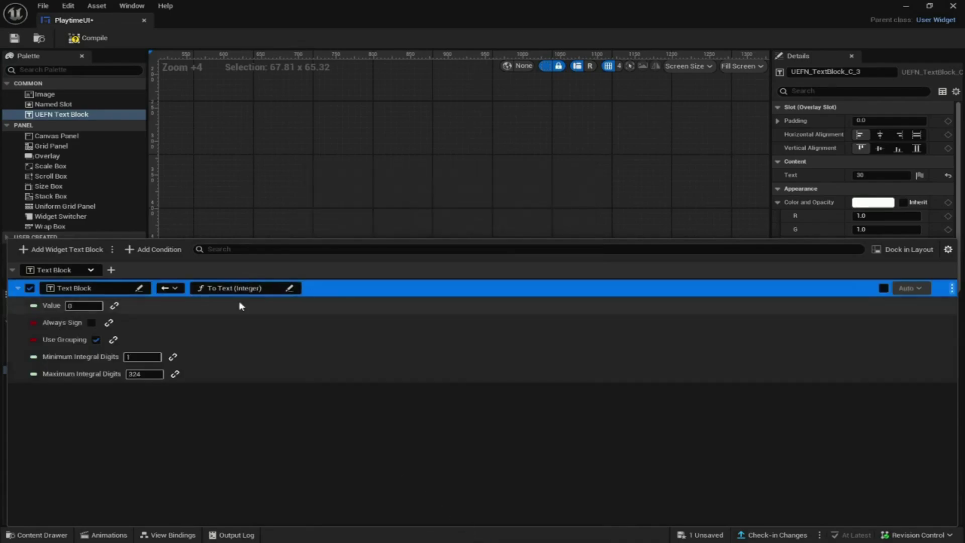
{"action": "left_click", "coordinate": [122, 287]}
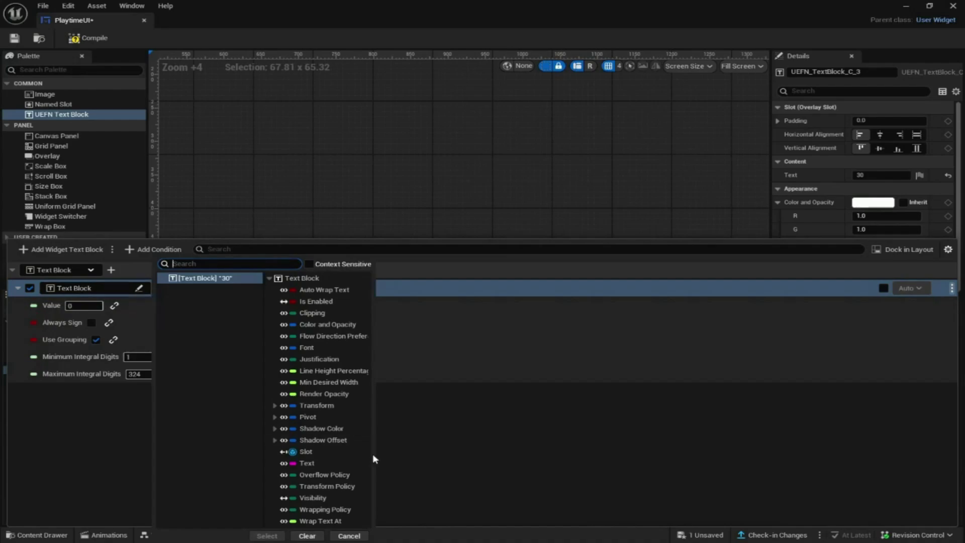
{"action": "left_click", "coordinate": [309, 463]}
{"action": "left_click", "coordinate": [267, 536]}
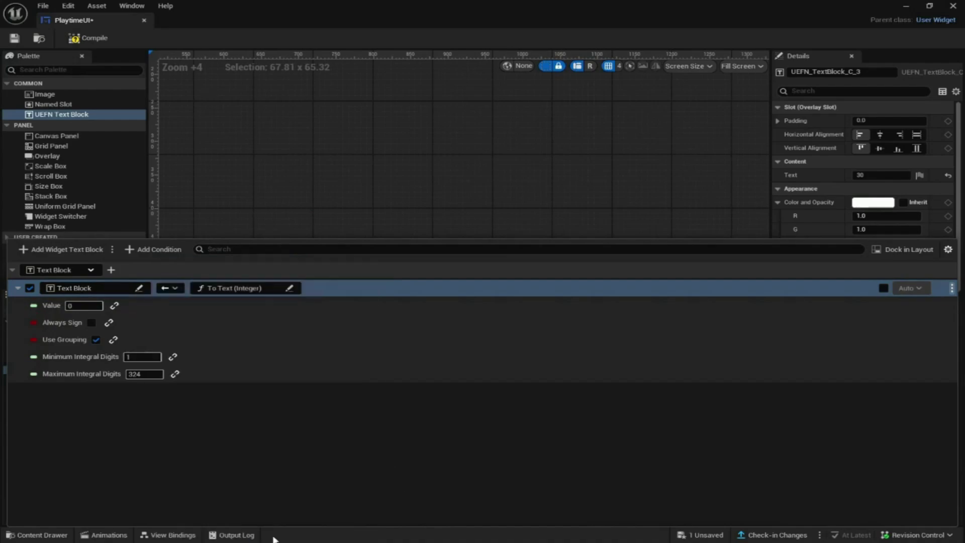
- Bind the conversion's Value argument to MVVM_UEFN_Tracker's Value property
{"action": "left_click", "coordinate": [115, 305]}
{"action": "left_click", "coordinate": [162, 307]}
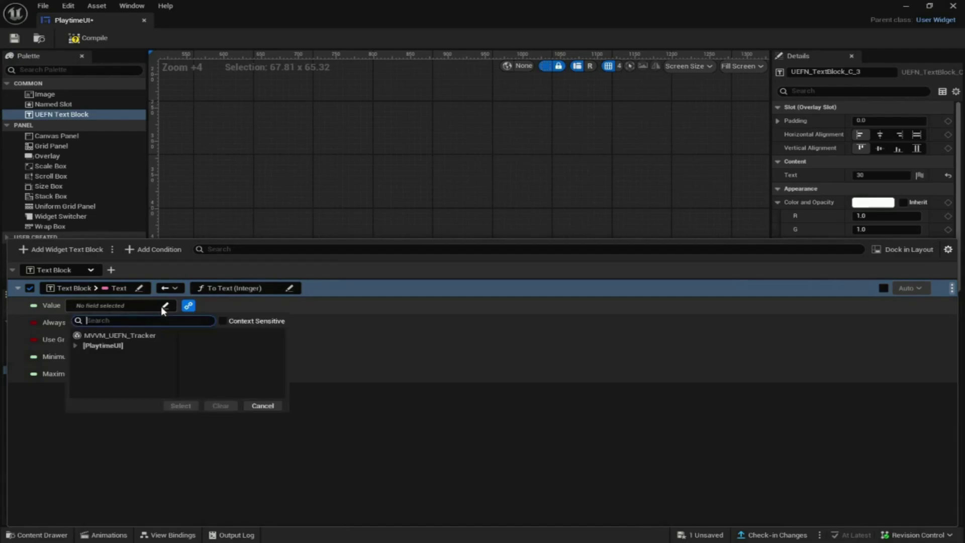
{"action": "left_click", "coordinate": [131, 336]}
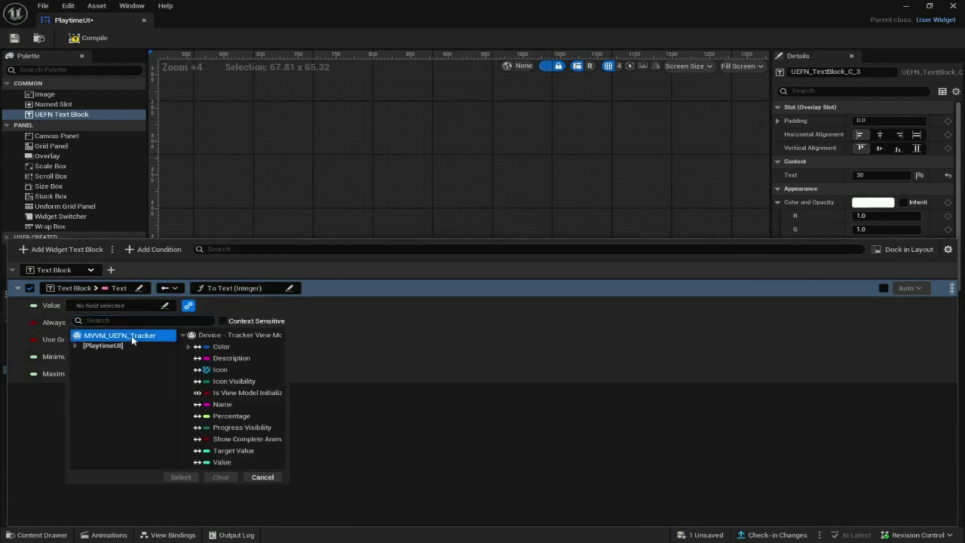
{"action": "left_click", "coordinate": [214, 462]}
{"action": "left_click", "coordinate": [181, 478]}
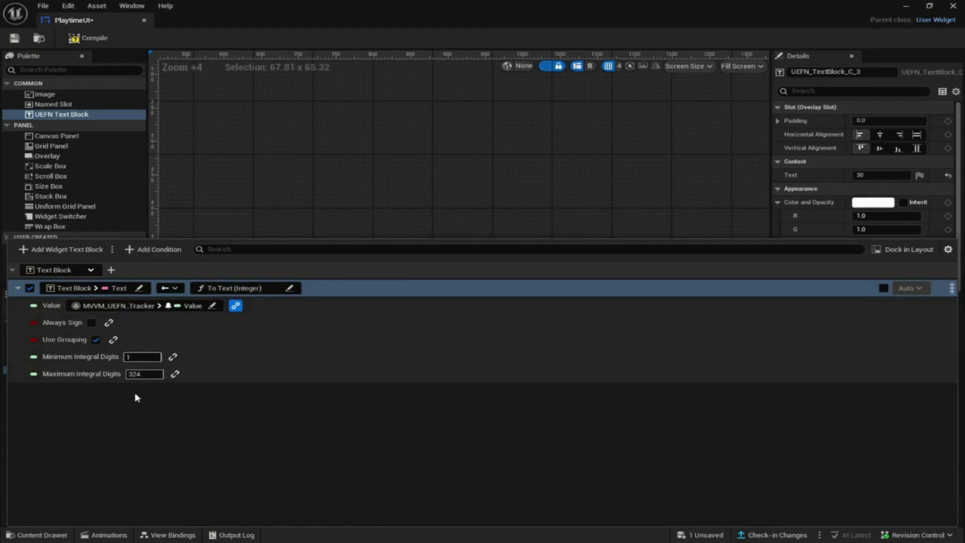
- Compile and save the PlaytimeUI widget, then close its editor
{"action": "left_click", "coordinate": [88, 38]}
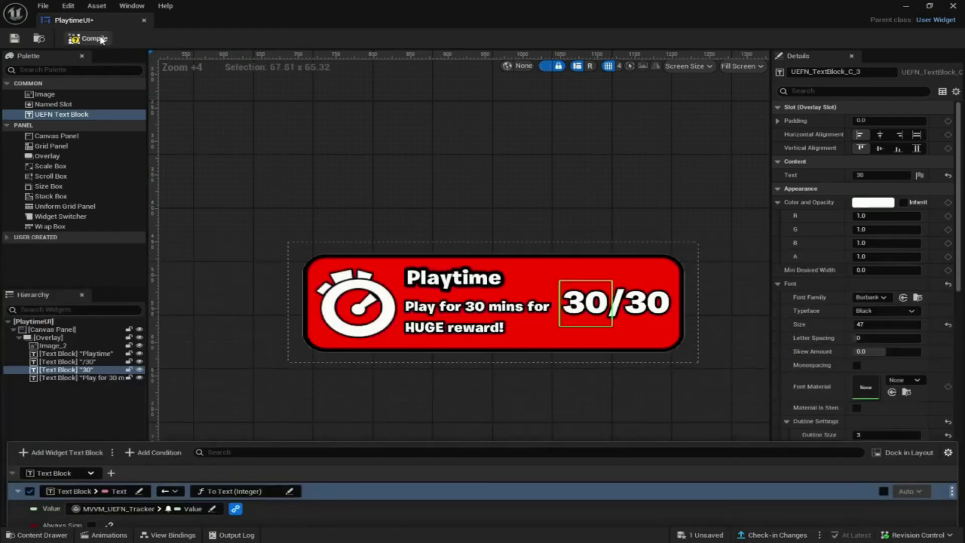
{"action": "left_click", "coordinate": [699, 535]}
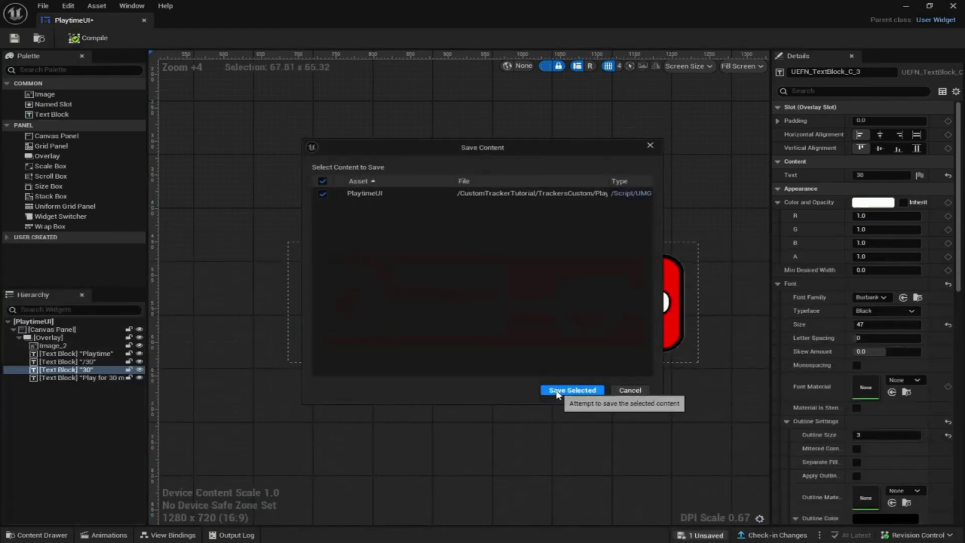
{"action": "left_click", "coordinate": [557, 391]}
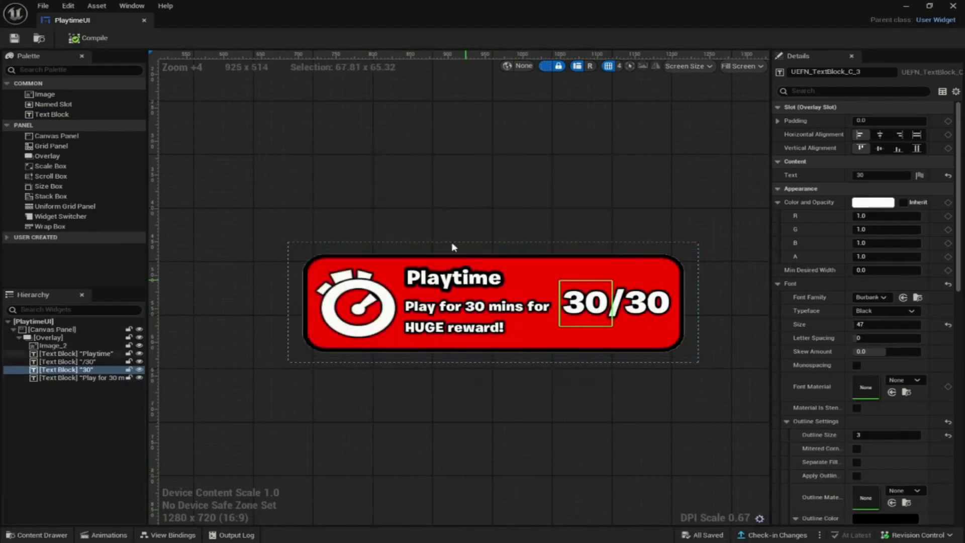
{"action": "left_click", "coordinate": [145, 19]}
{"action": "key", "text": "Up"}
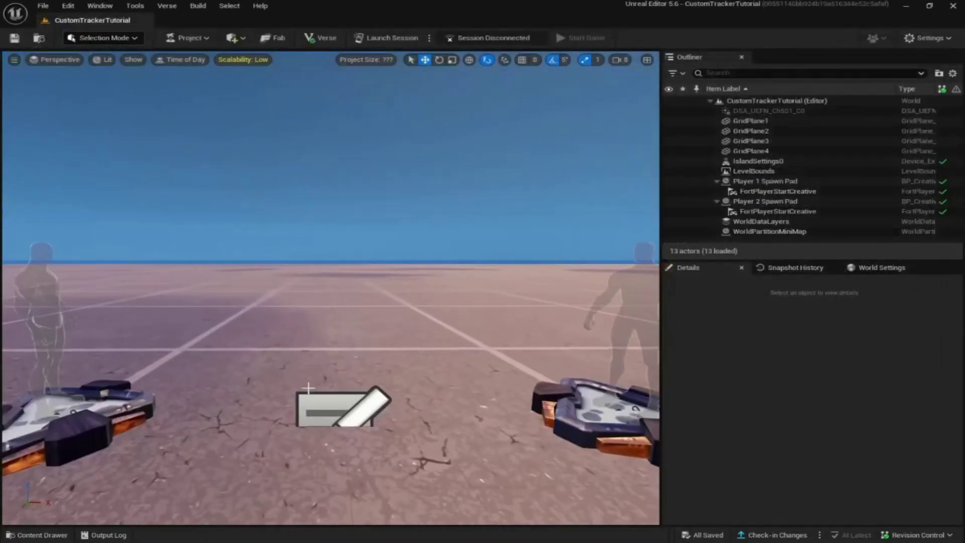
- Drag a Tracker device from the Fortnite folder into the level and focus the view on it
{"action": "key", "text": "Down"}
{"action": "key", "text": "Up"}
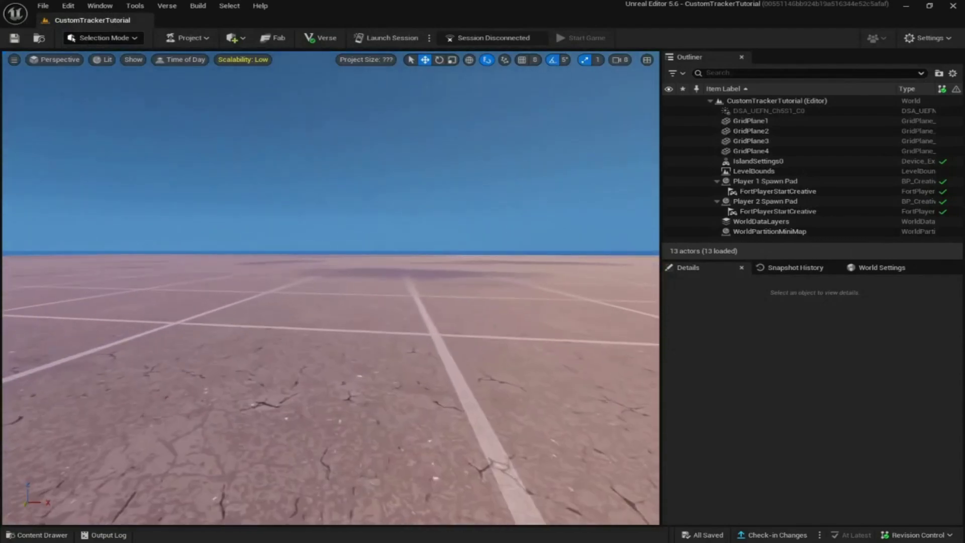
{"action": "key", "text": "ctrl+space"}
{"action": "left_click", "coordinate": [77, 326]}
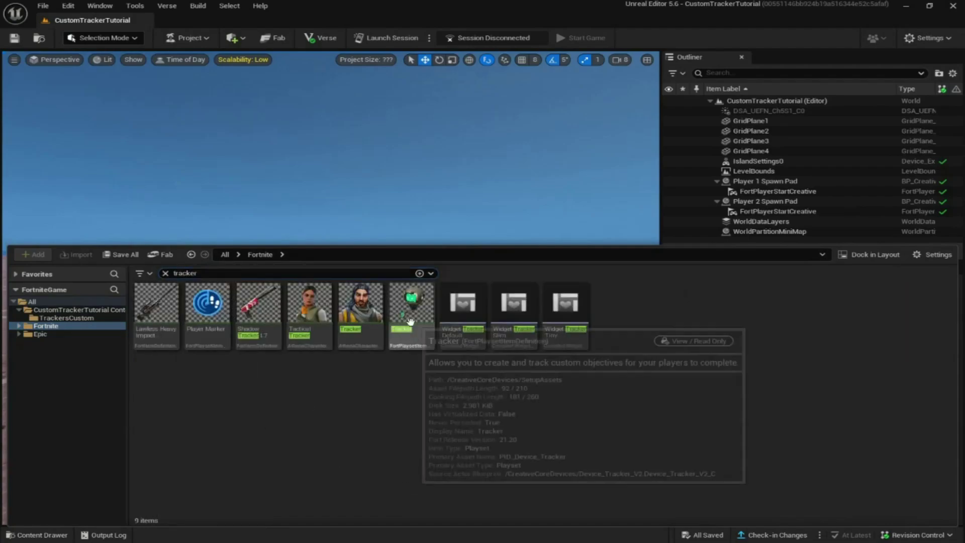
{"action": "left_click_drag", "start_coordinate": [411, 309], "coordinate": [311, 354]}
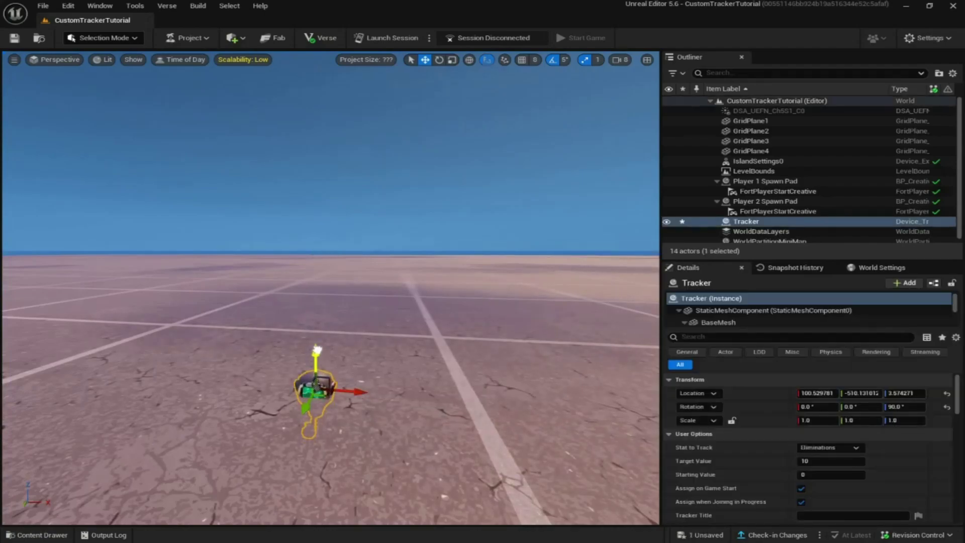
{"action": "key", "text": "f"}
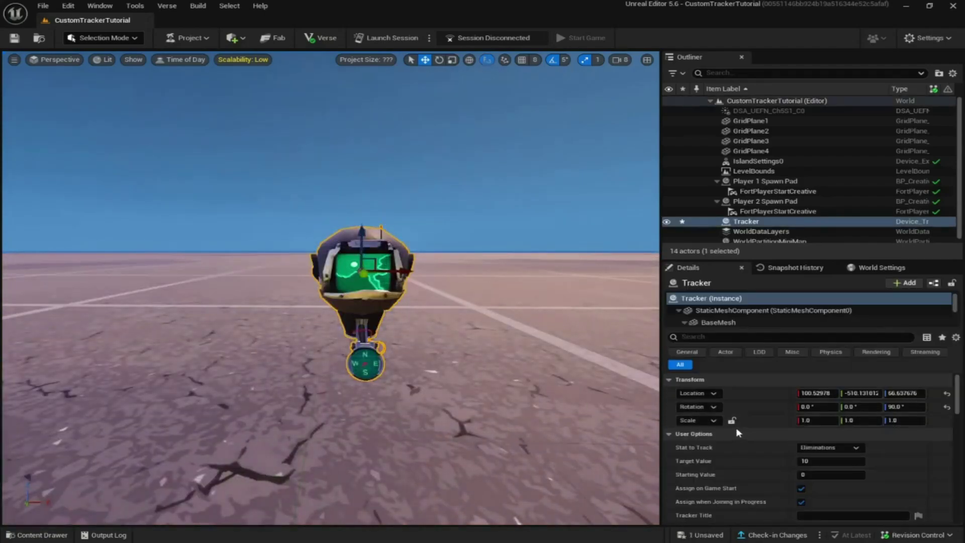
{"action": "scroll", "coordinate": [732, 425], "scroll_direction": "down", "scroll_amount": 2}
- Set the Tracker's Stat to Track to Play Time Elapsed with Target Value 30
{"action": "scroll", "coordinate": [714, 405], "scroll_direction": "up", "scroll_amount": 1}
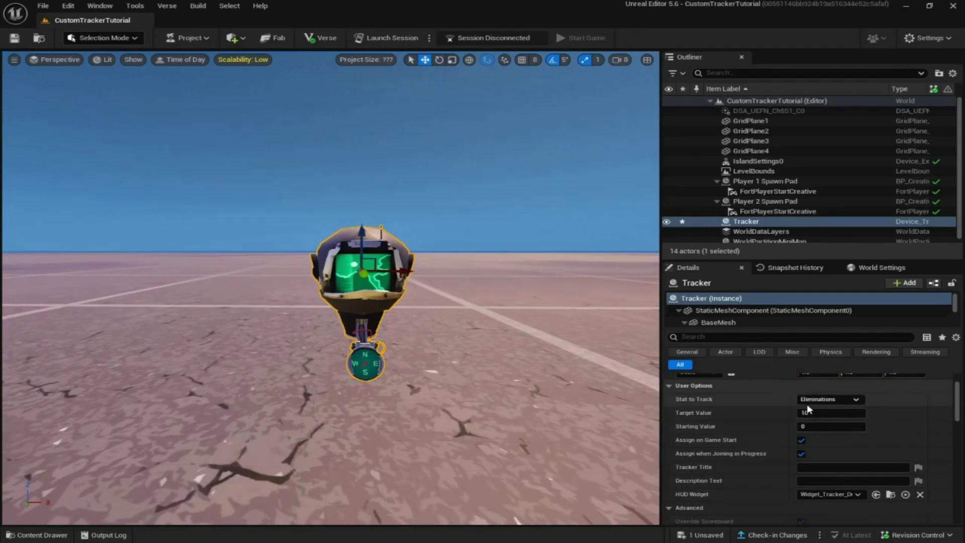
{"action": "left_click", "coordinate": [830, 399]}
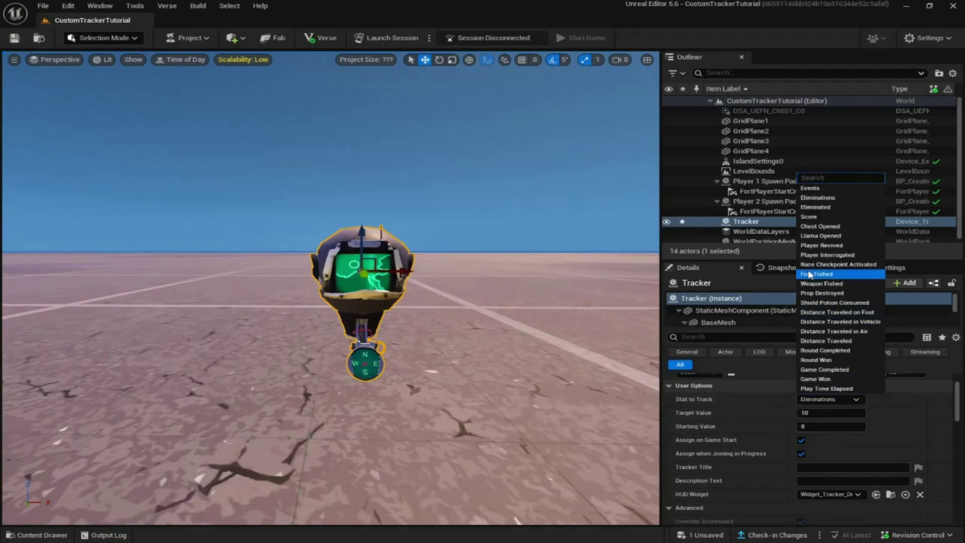
{"action": "left_click", "coordinate": [832, 389]}
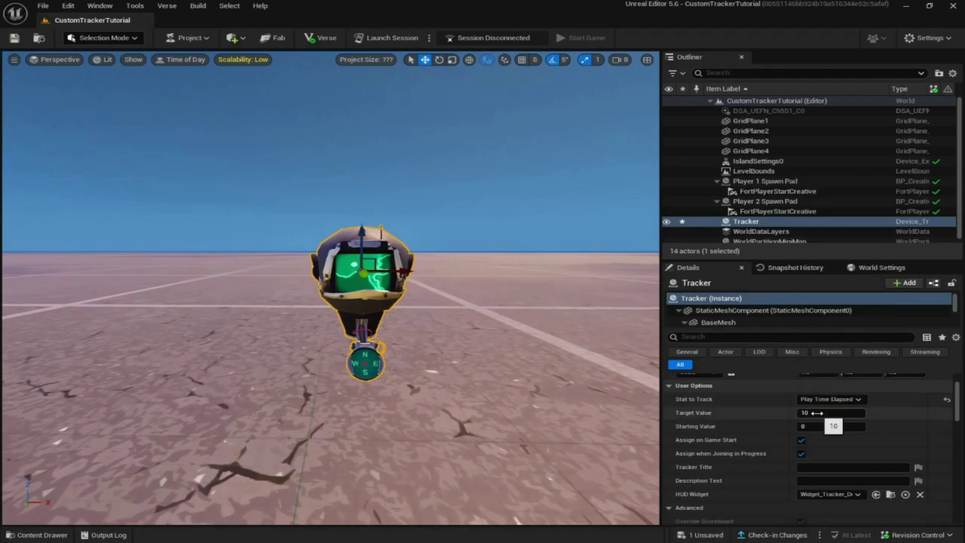
{"action": "left_click", "coordinate": [818, 413]}
{"action": "type", "text": "30"}
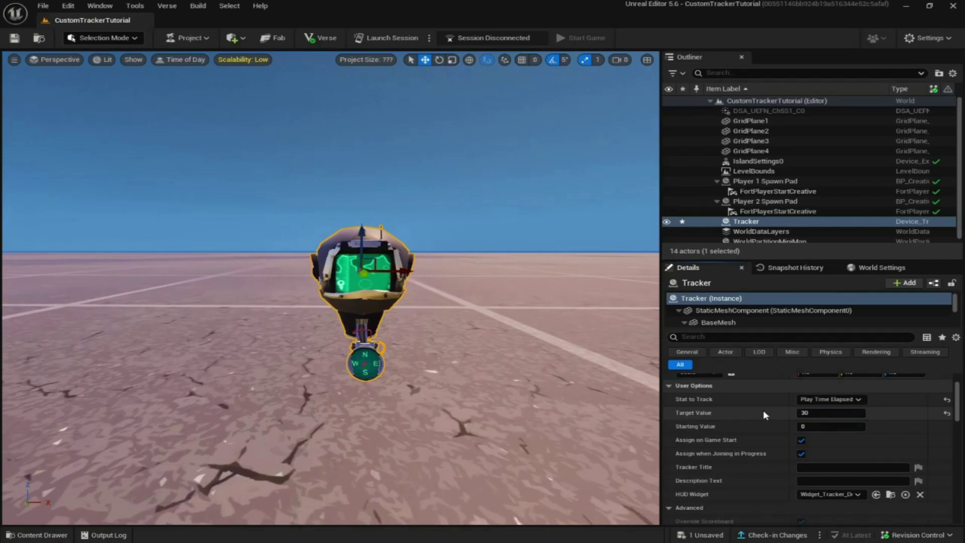
- Try Use Persistence with auto-save and auto-load, then turn persistence back off
{"action": "scroll", "coordinate": [742, 418], "scroll_direction": "down", "scroll_amount": 5}
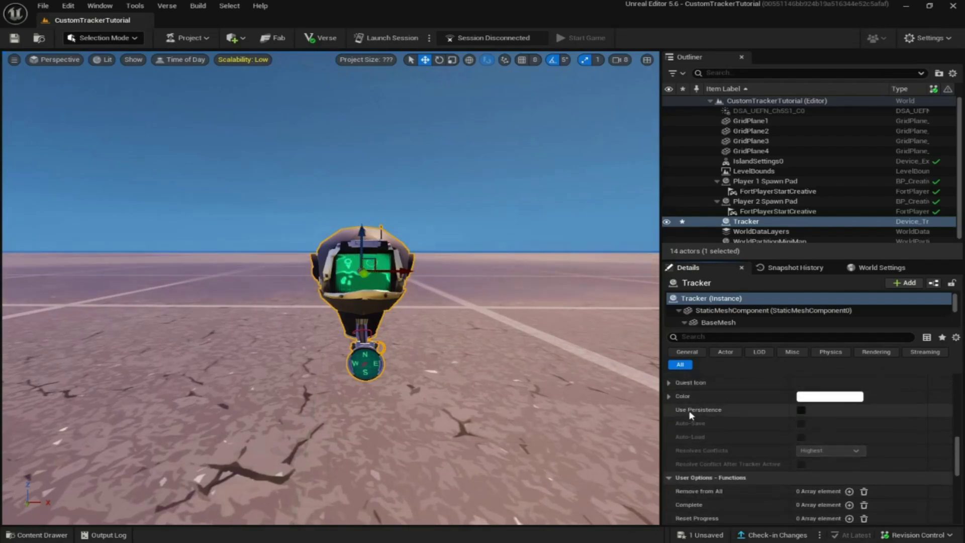
{"action": "left_click", "coordinate": [801, 410]}
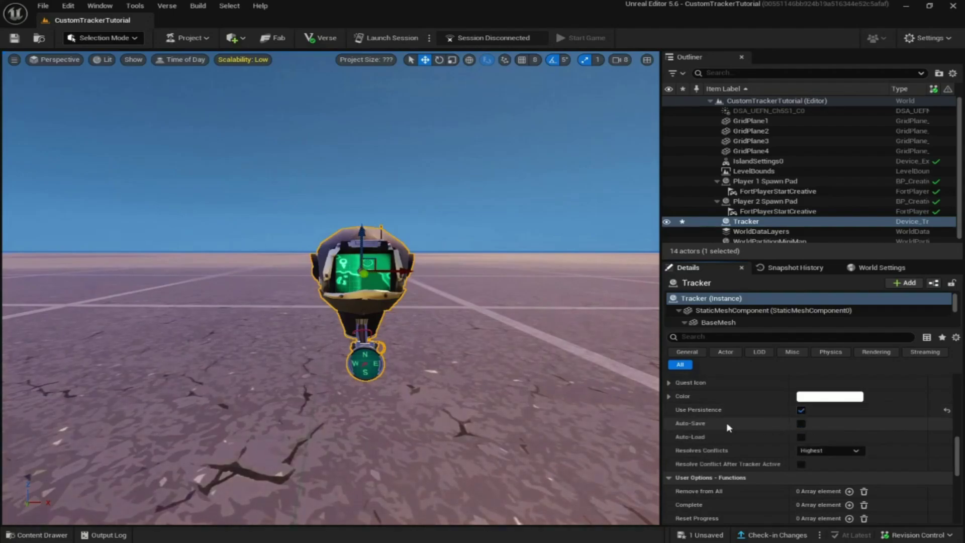
{"action": "left_click", "coordinate": [801, 425]}
{"action": "left_click", "coordinate": [802, 438]}
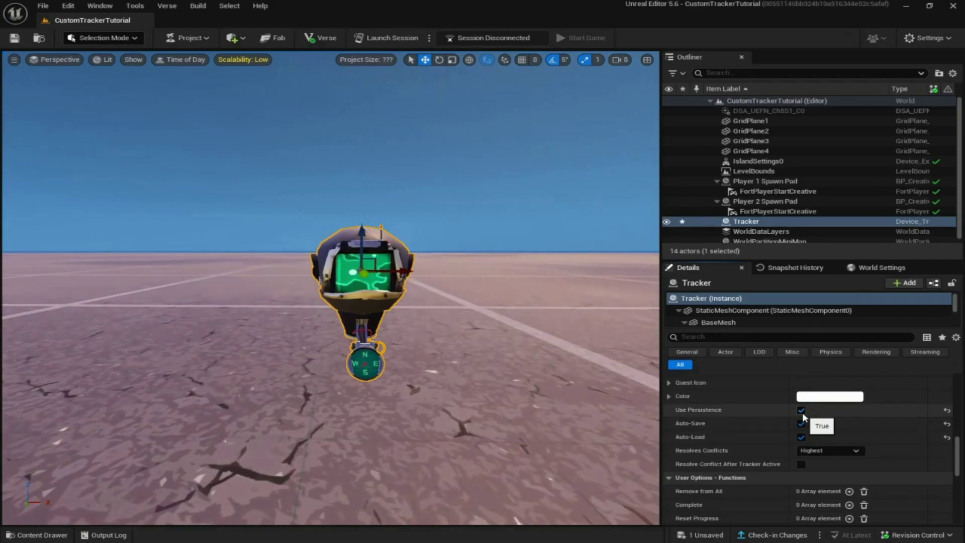
{"action": "left_click", "coordinate": [802, 410]}
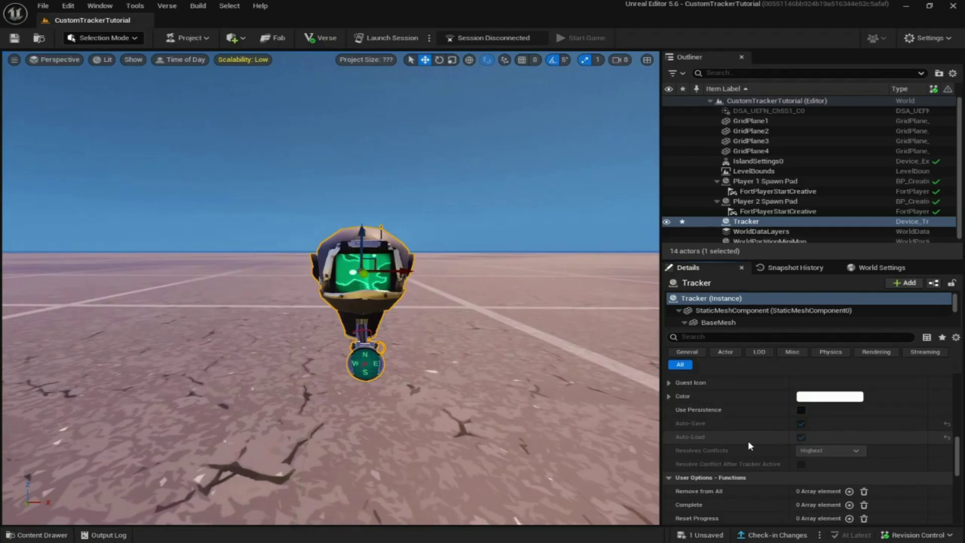
{"action": "scroll", "coordinate": [704, 433], "scroll_direction": "down", "scroll_amount": 10}
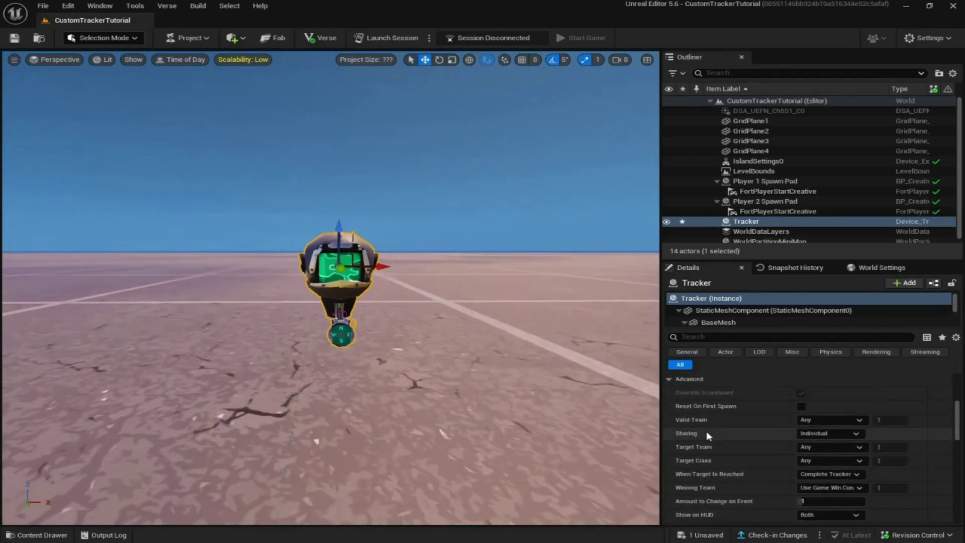
- Set the Tracker's HUD Widget to PlaytimeUI
{"action": "scroll", "coordinate": [699, 452], "scroll_direction": "up", "scroll_amount": 3}
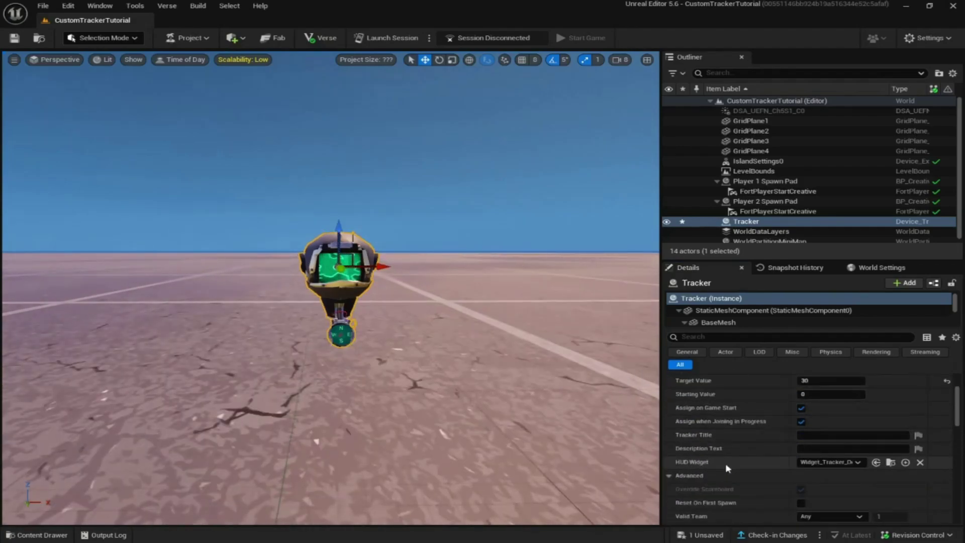
{"action": "left_click", "coordinate": [836, 462]}
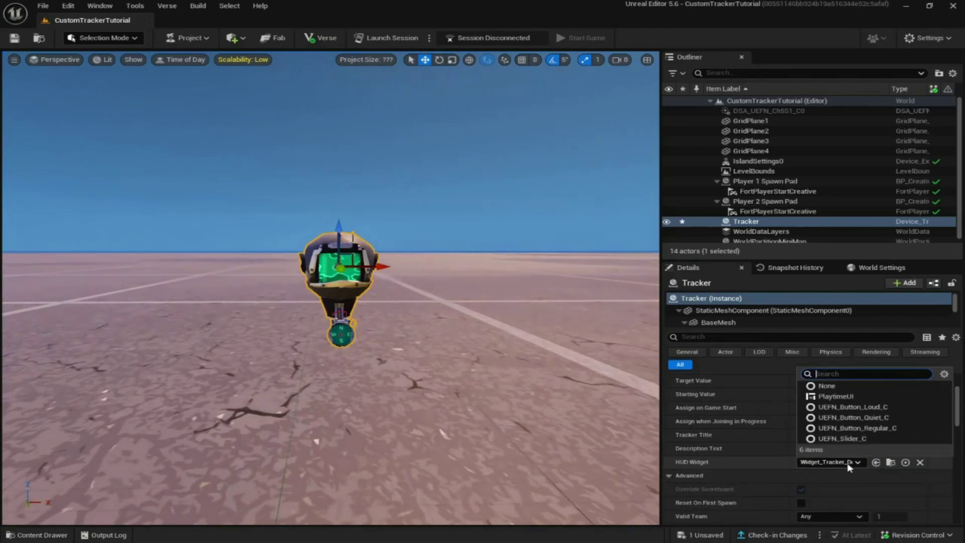
{"action": "left_click", "coordinate": [836, 396]}
- Save the modified tracker from the unsaved content list
{"action": "left_click", "coordinate": [704, 535]}
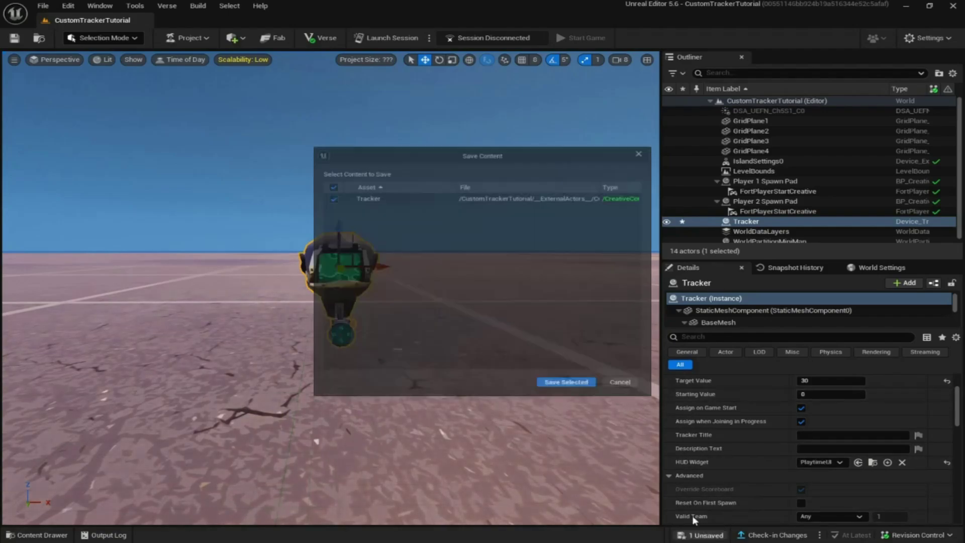
{"action": "left_click", "coordinate": [566, 382]}
{"action": "scroll", "coordinate": [468, 357], "scroll_direction": "down", "scroll_amount": 5}
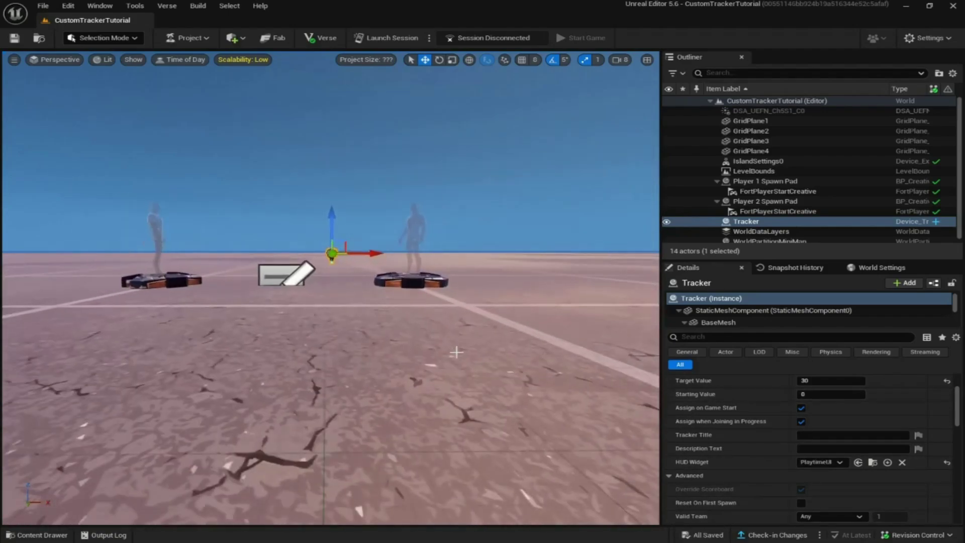
{"action": "scroll", "coordinate": [456, 352], "scroll_direction": "down", "scroll_amount": 5}
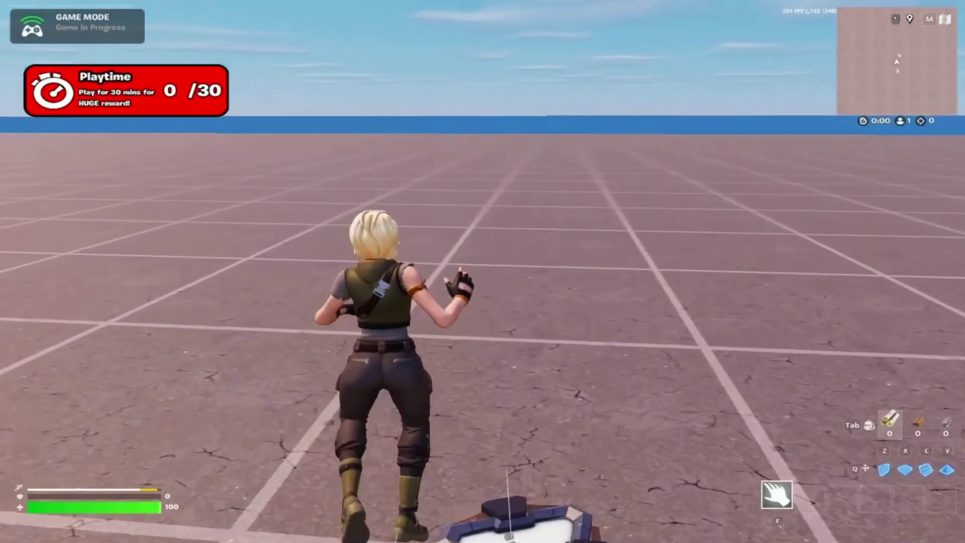
- Run around the island while the Playtime counter ticks up toward 30
{"action": "key", "text": "w"}
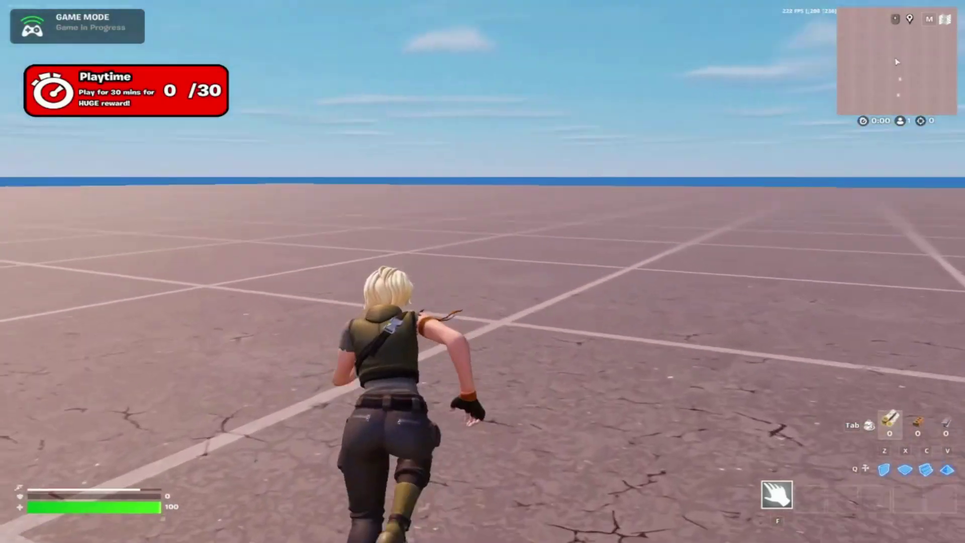
{"action": "key", "text": "w"}
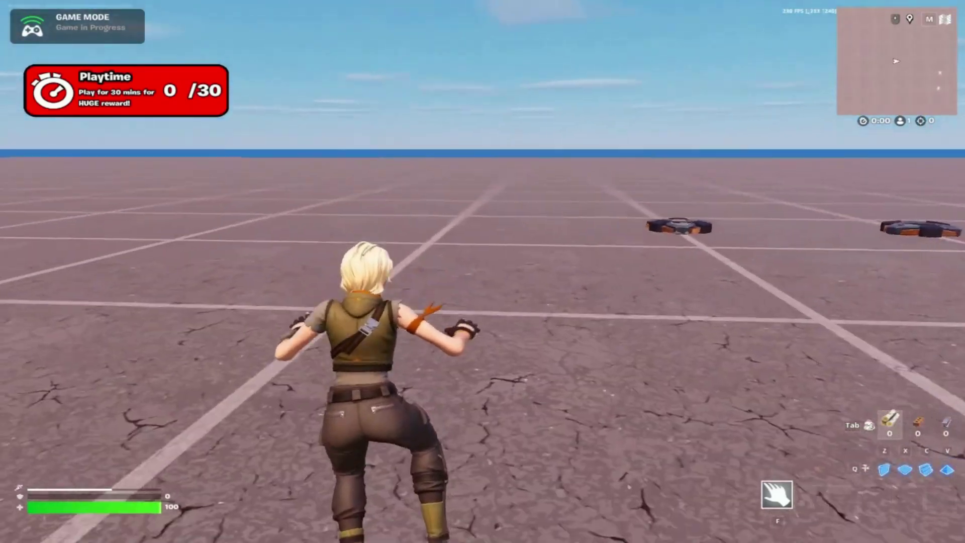
{"action": "key", "text": "w"}
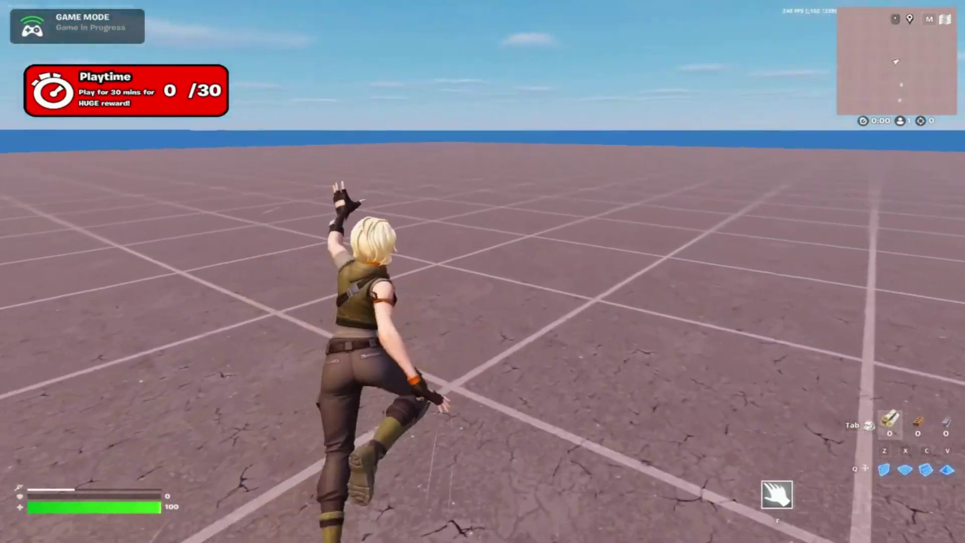
{"action": "key", "text": "w"}
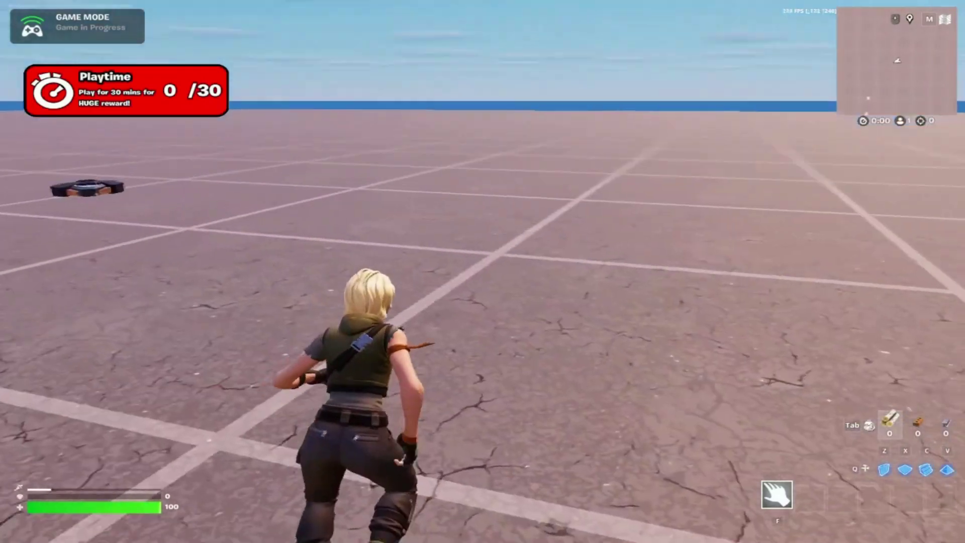
{"action": "key", "text": "w"}
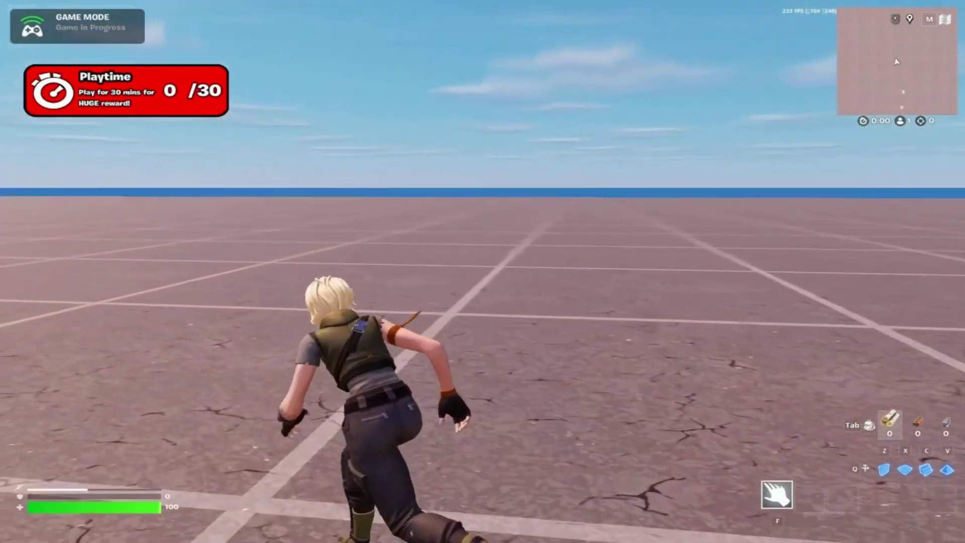
{"action": "key", "text": "w"}
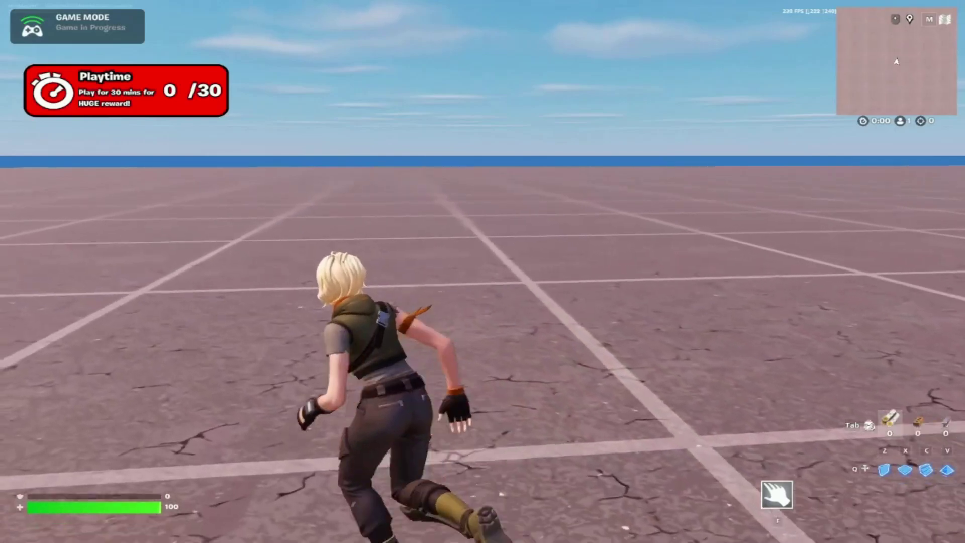
{"action": "key", "text": "w"}
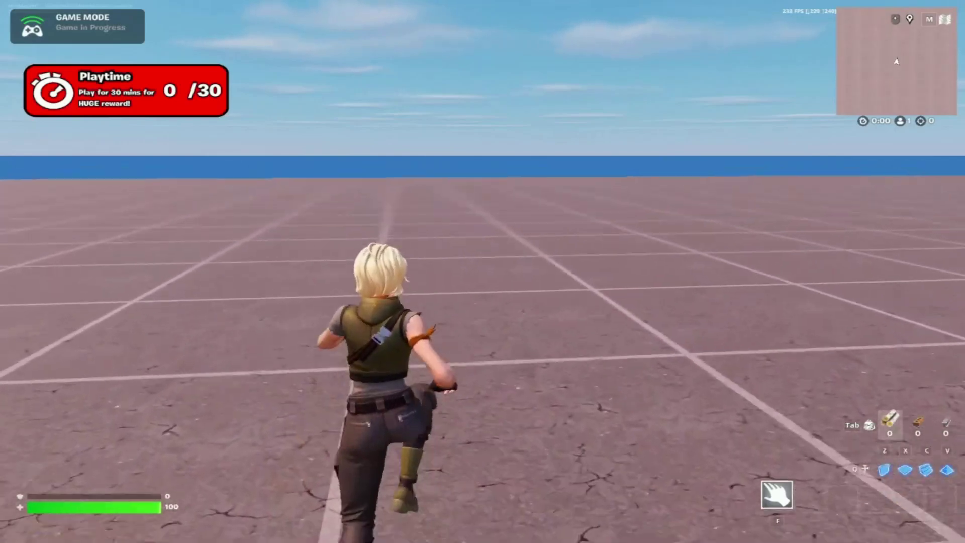
{"action": "key", "text": "w"}
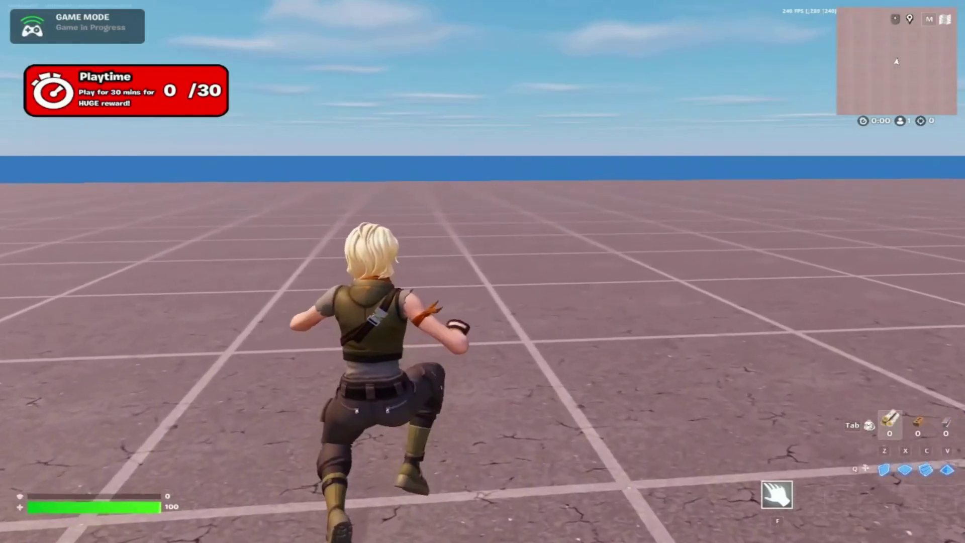
{"action": "key", "text": "w"}
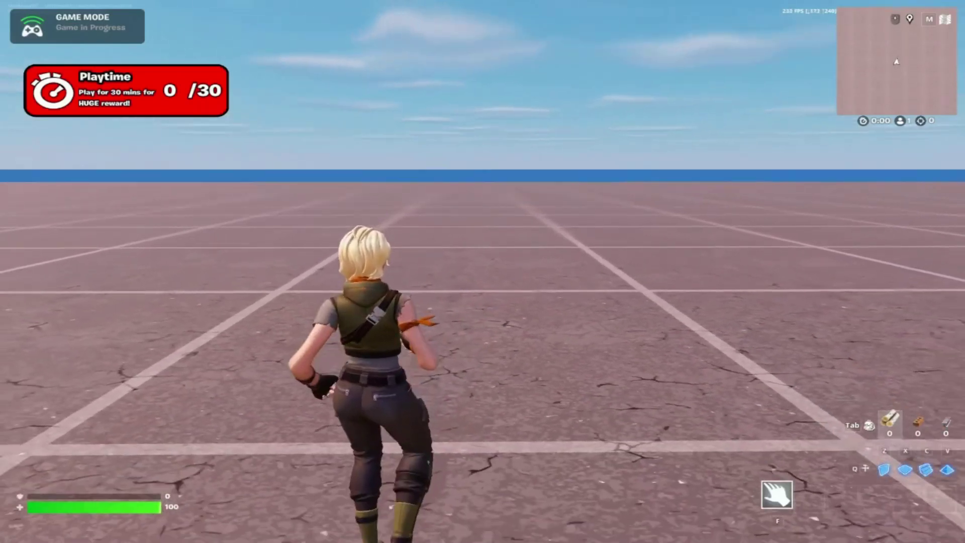
{"action": "key", "text": "w"}
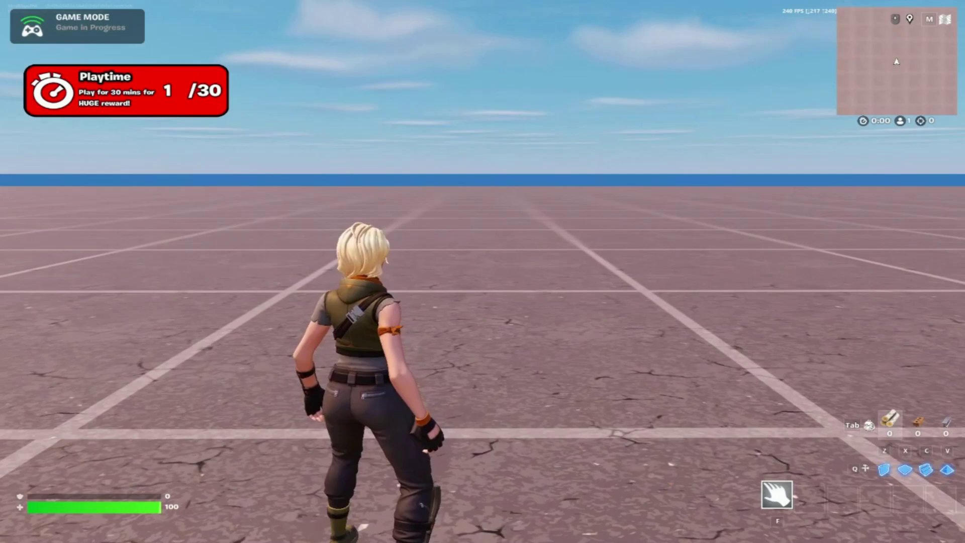
- Run and jump once more, then end the playtest from the in-game menu
{"action": "key", "text": "w"}
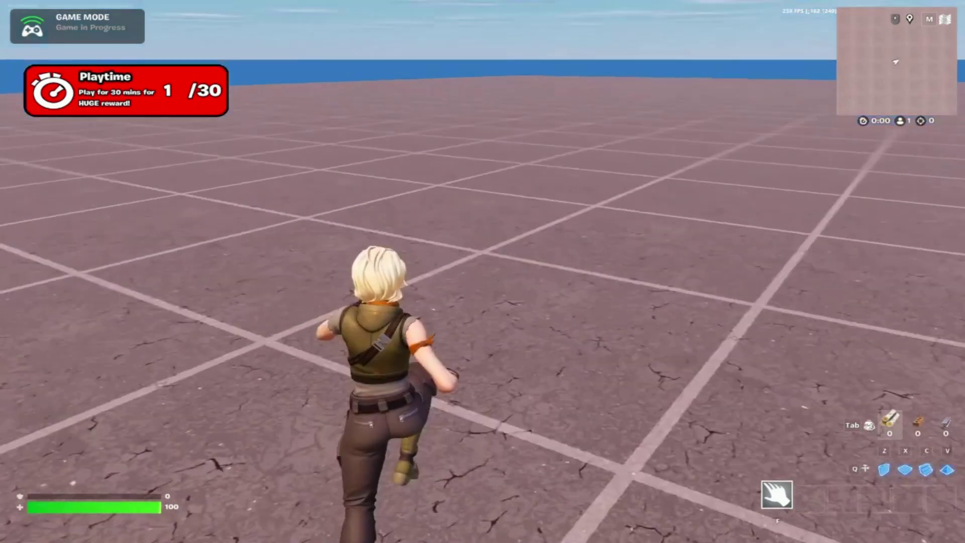
{"action": "key", "text": "space"}
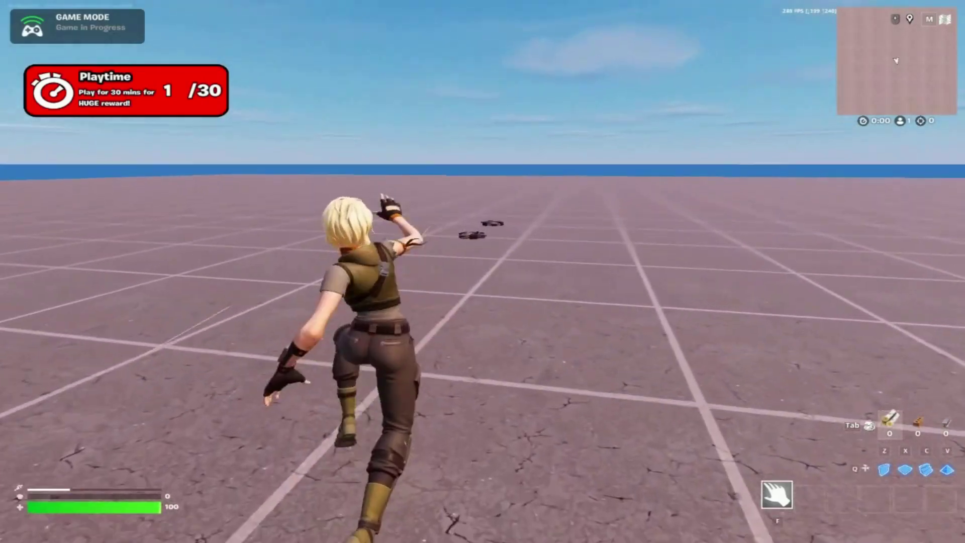
{"action": "key", "text": "Escape"}
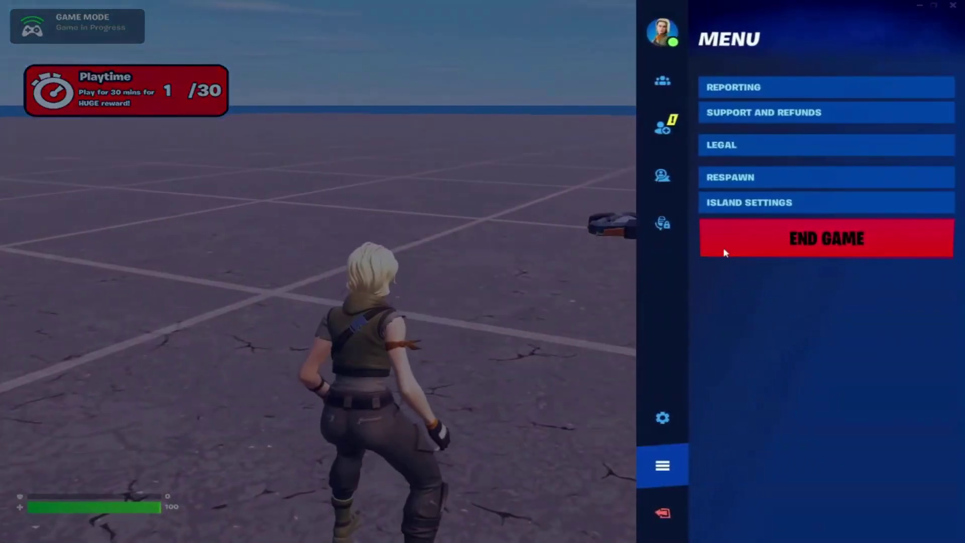
{"action": "left_click", "coordinate": [724, 252]}
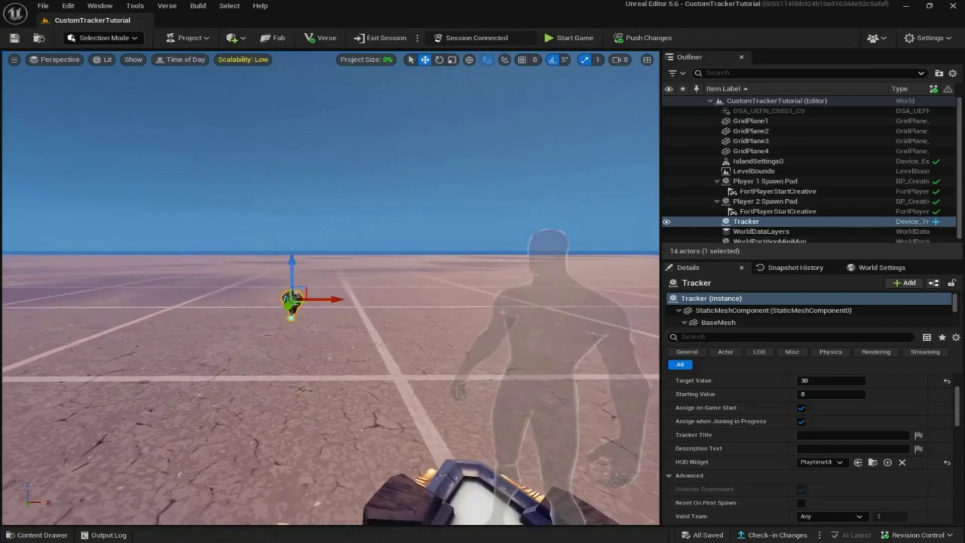
- Change the Tracker's Stat to Track to Eliminations and save the device
{"action": "key", "text": "f"}
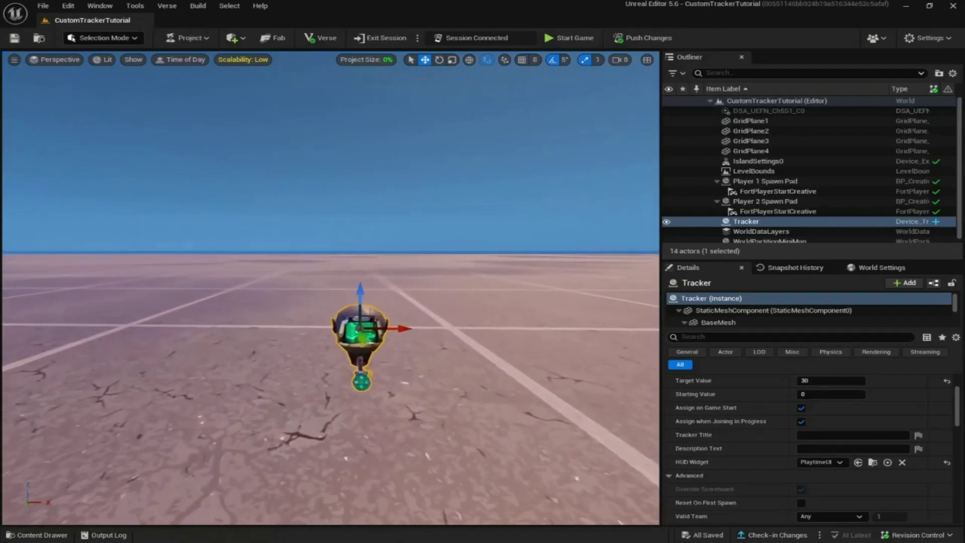
{"action": "scroll", "coordinate": [710, 440], "scroll_direction": "up", "scroll_amount": 3}
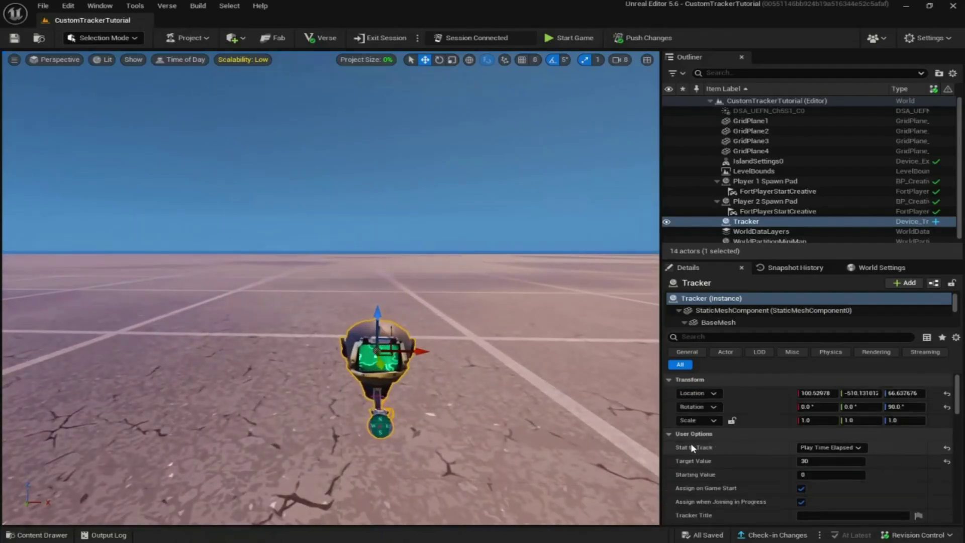
{"action": "left_click", "coordinate": [807, 449]}
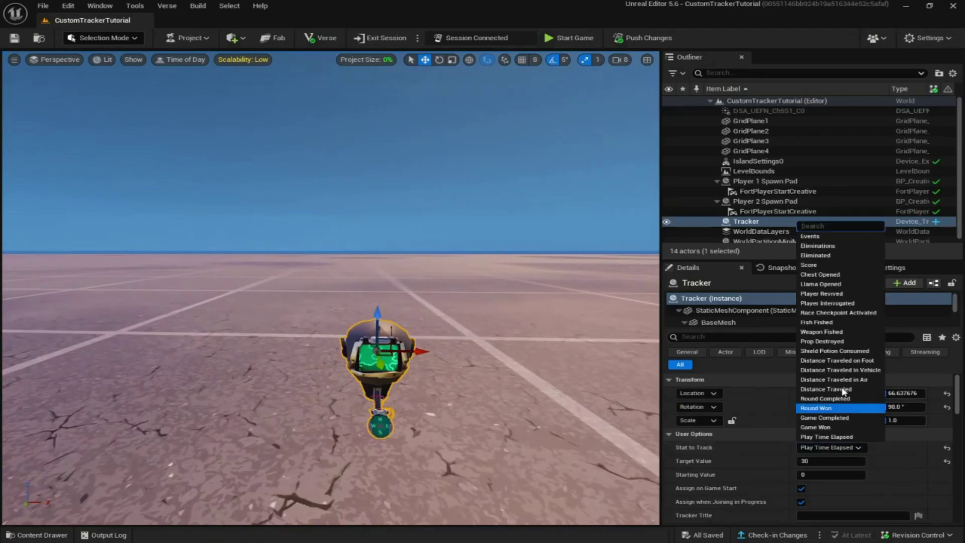
{"action": "left_click", "coordinate": [820, 246]}
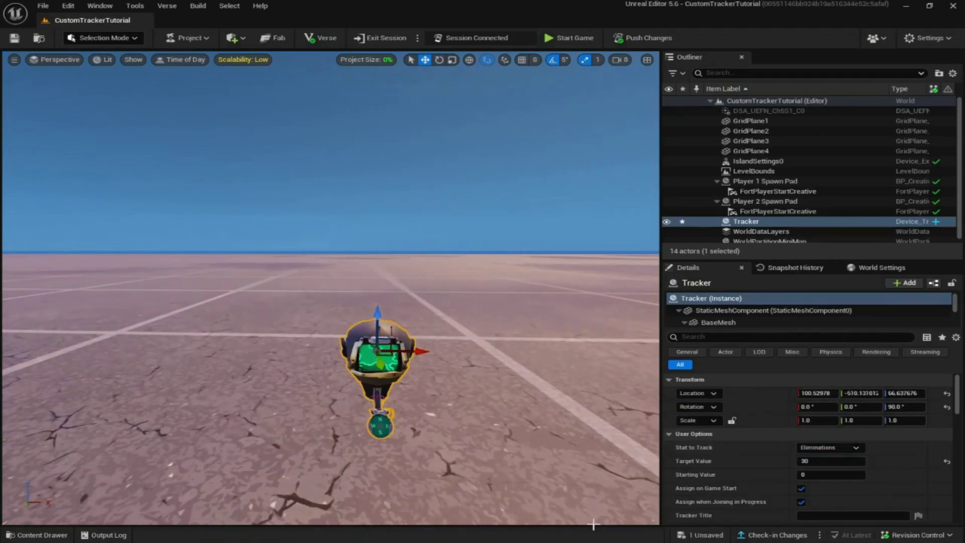
{"action": "left_click", "coordinate": [705, 535]}
{"action": "left_click", "coordinate": [571, 390]}
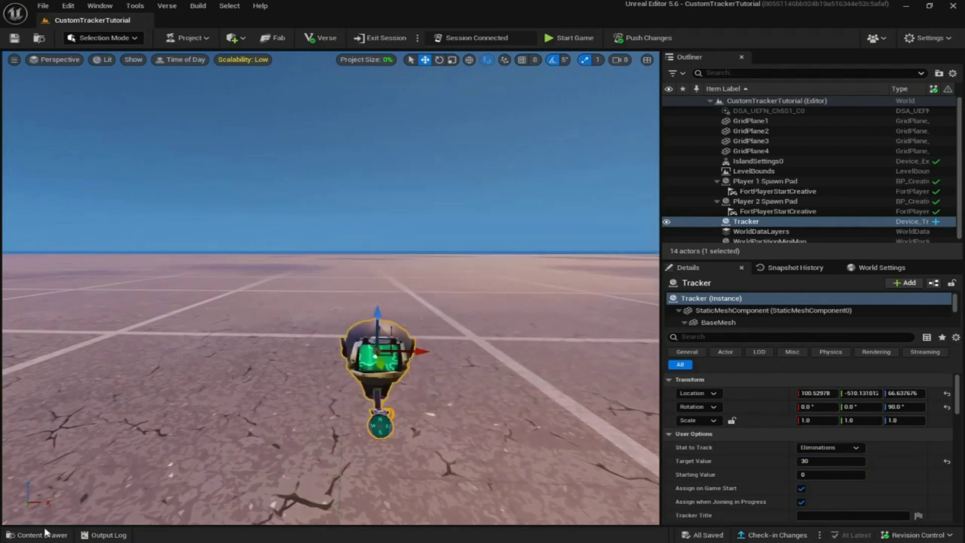
{"action": "left_click", "coordinate": [37, 535]}
- Open the PlaytimeUI widget from the TrackersCustom folder and center its design
{"action": "left_click", "coordinate": [165, 273]}
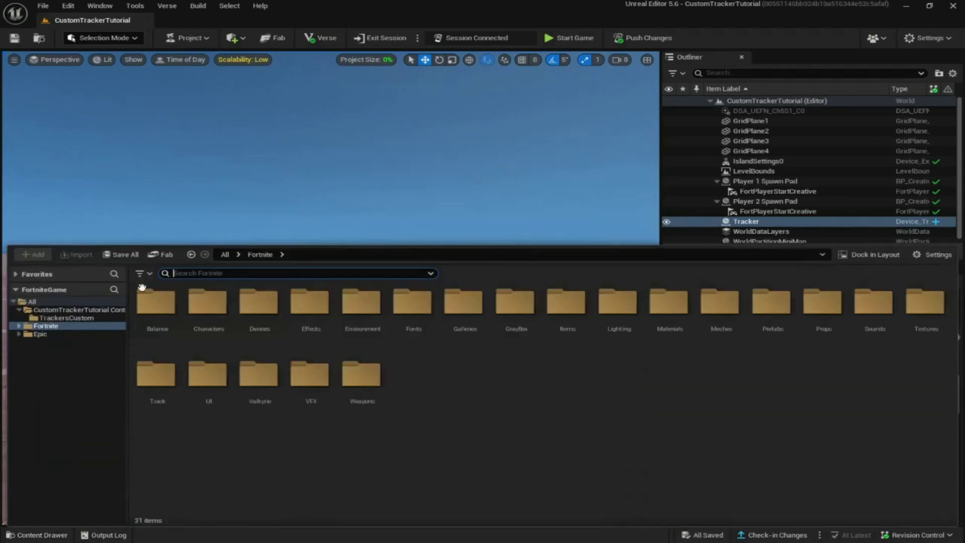
{"action": "left_click", "coordinate": [60, 318]}
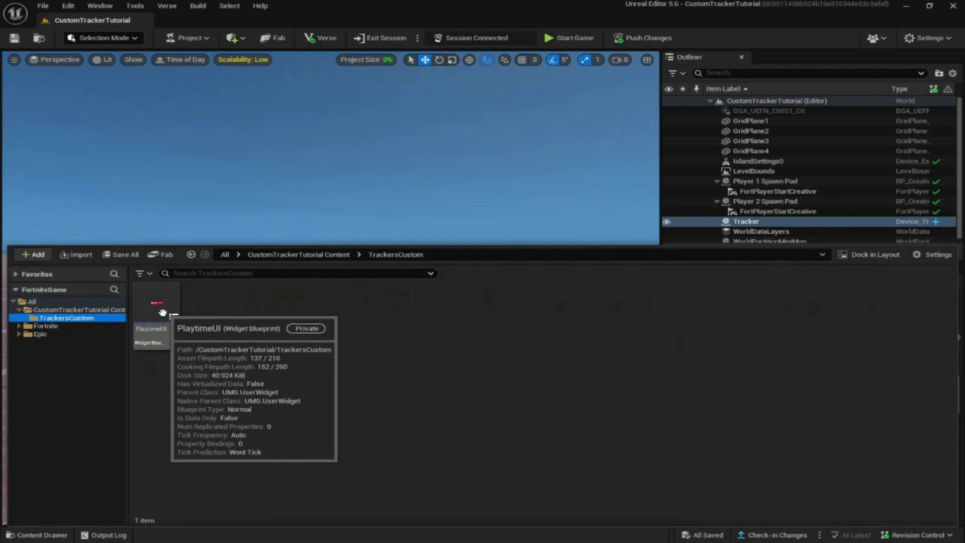
{"action": "double_click", "coordinate": [158, 301]}
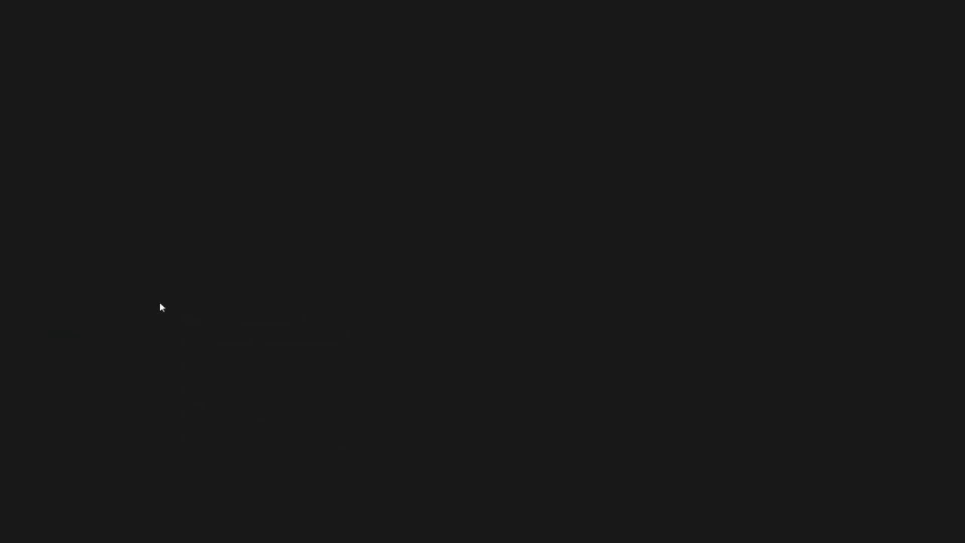
{"action": "scroll", "coordinate": [517, 317], "scroll_direction": "up", "scroll_amount": 5}
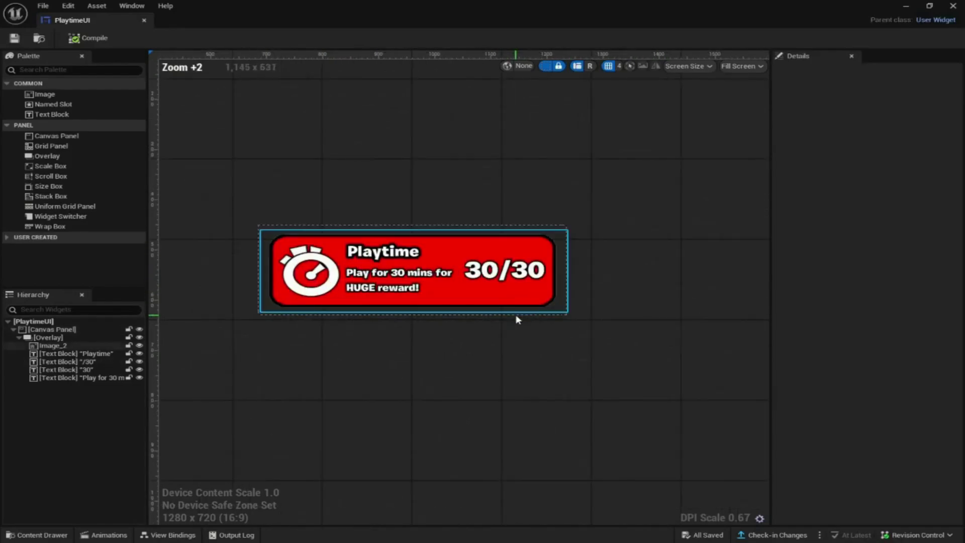
{"action": "right_click_drag", "start_coordinate": [463, 299], "coordinate": [463, 352]}
- Change the title to 'ELIMINATIONS' and the description to 'Get 30 Elims for HUGE reward!'
{"action": "left_click", "coordinate": [418, 263]}
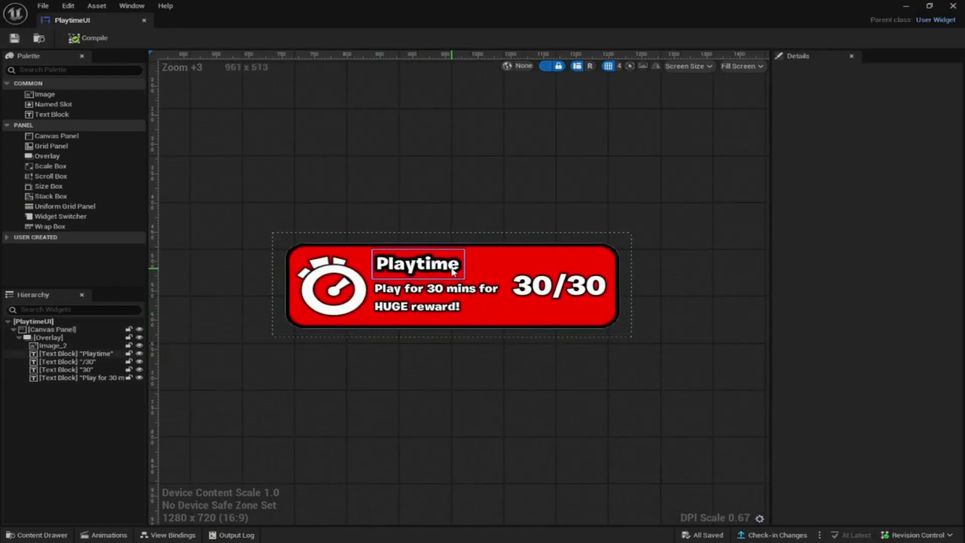
{"action": "left_click", "coordinate": [875, 175]}
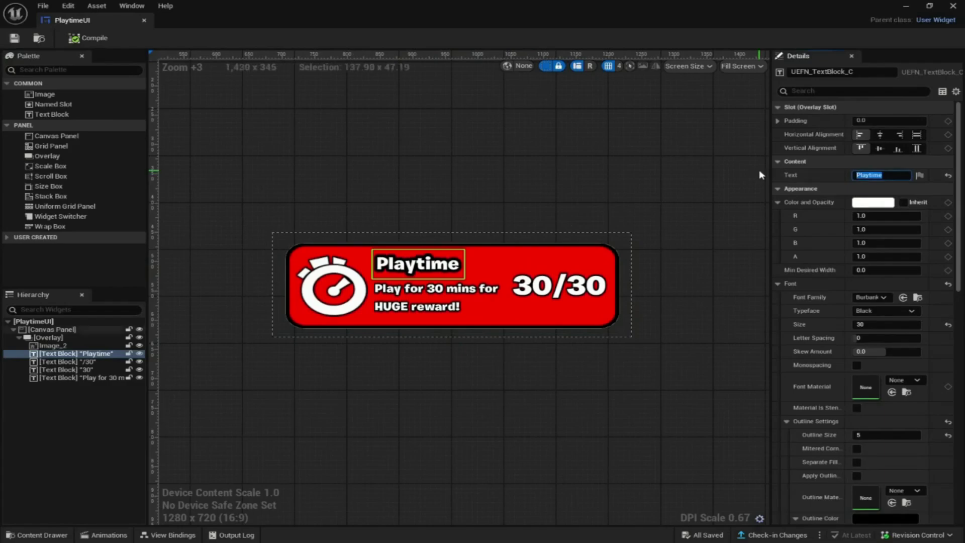
{"action": "type", "text": "ELIMINATIONS"}
{"action": "key", "text": "Return"}
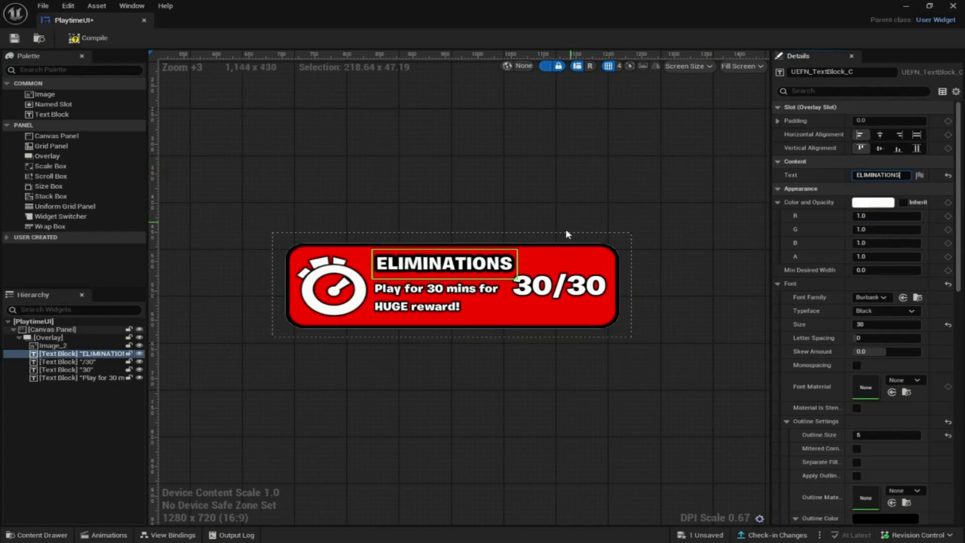
{"action": "left_click", "coordinate": [433, 301]}
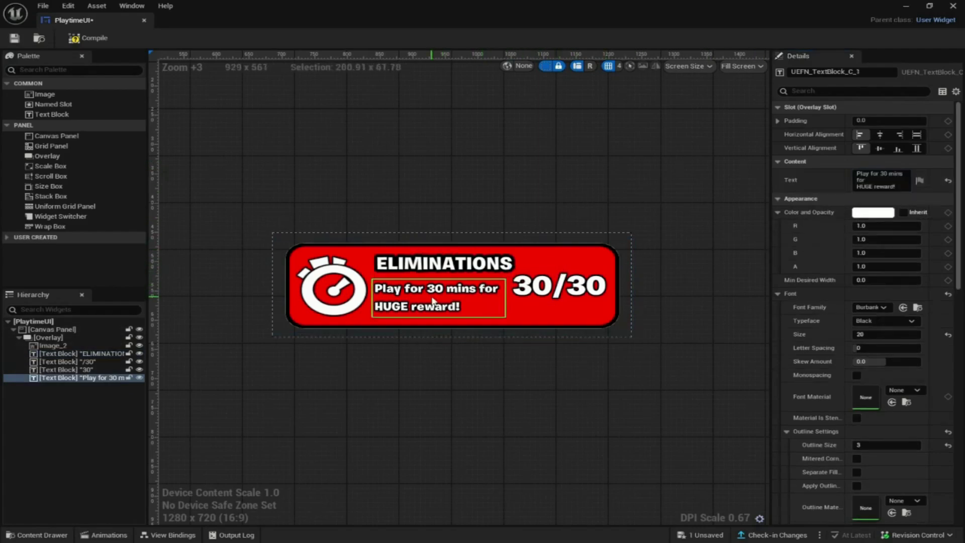
{"action": "left_click", "coordinate": [880, 180]}
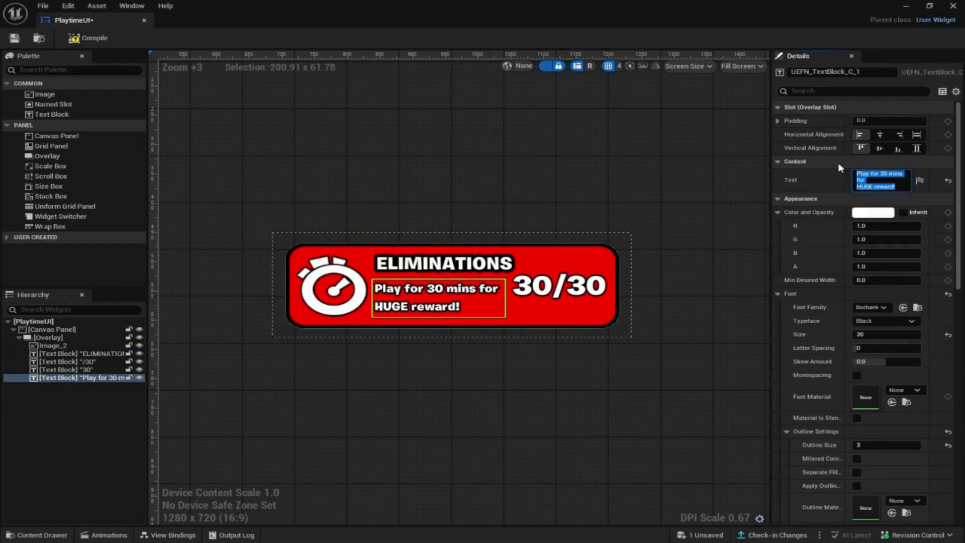
{"action": "type", "text": "Get 30 Eli"}
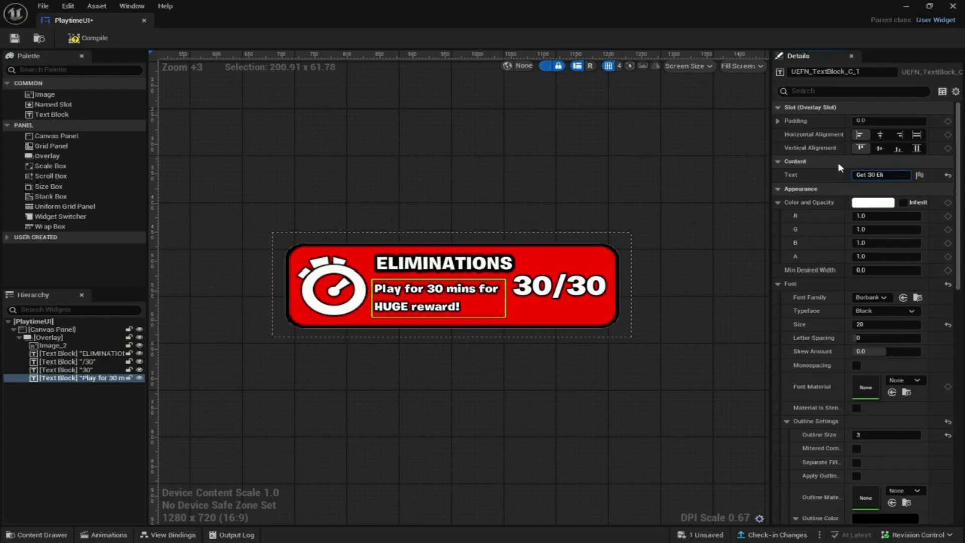
{"action": "type", "text": "ms for HUGE reward"}
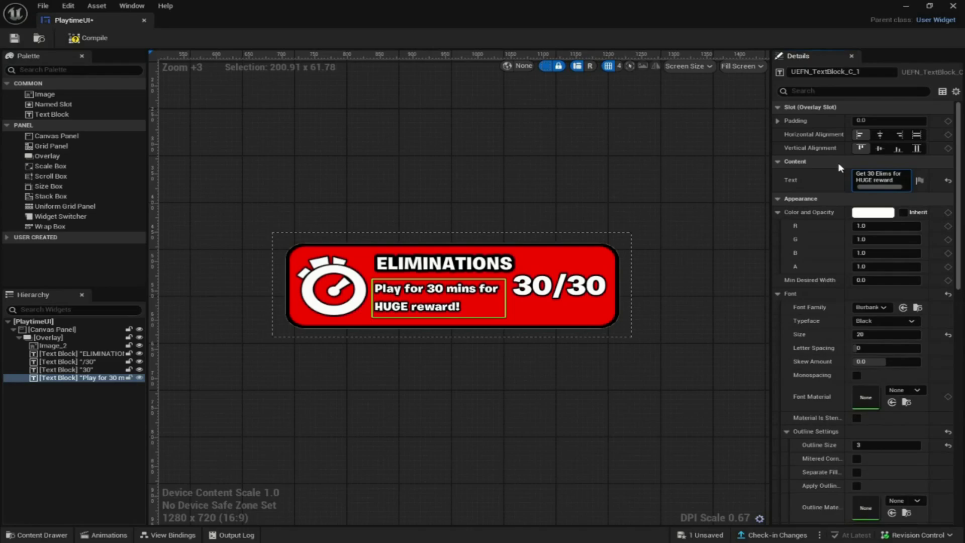
{"action": "type", "text": "!"}
{"action": "key", "text": "Return"}
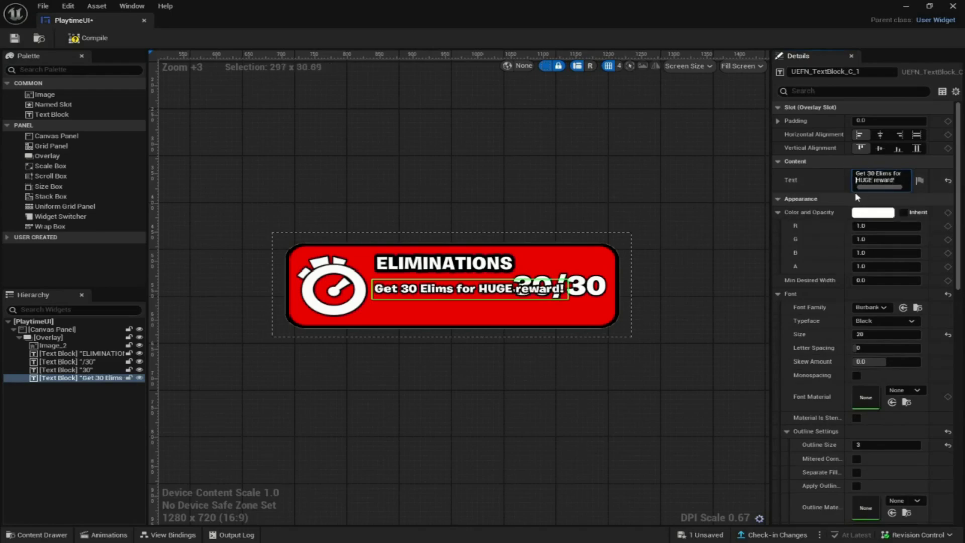
- Save the edited widget and return to the level editor
{"action": "left_click", "coordinate": [506, 316]}
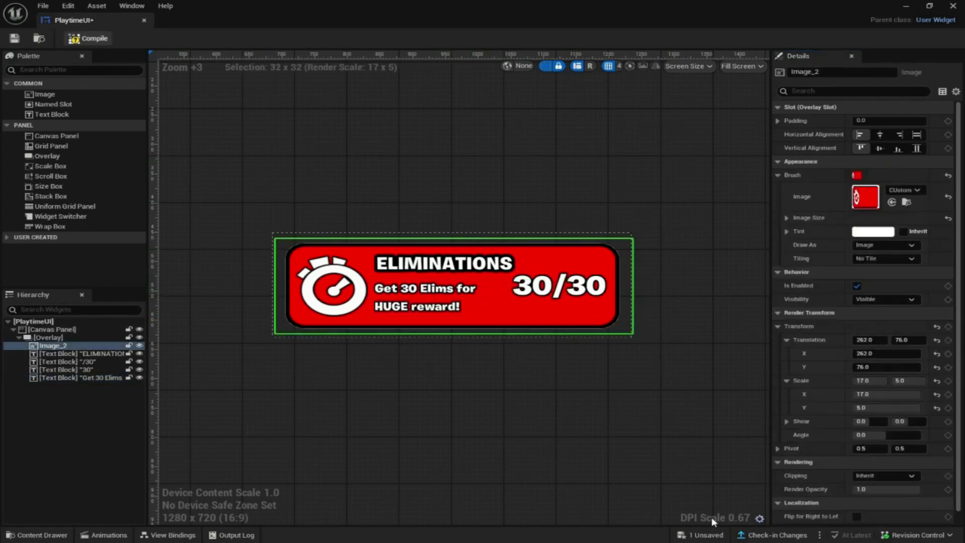
{"action": "left_click", "coordinate": [709, 535]}
{"action": "left_click", "coordinate": [574, 390]}
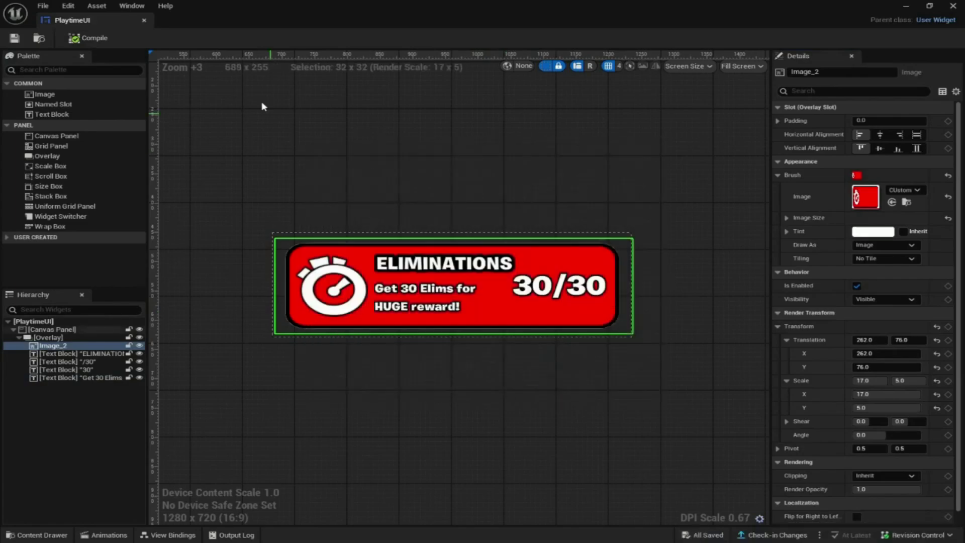
{"action": "left_click", "coordinate": [145, 21]}
- Enable Non Player Eliminations Count on the Eliminations tracker and save with Ctrl+S
{"action": "scroll", "coordinate": [760, 465], "scroll_direction": "down", "scroll_amount": 1}
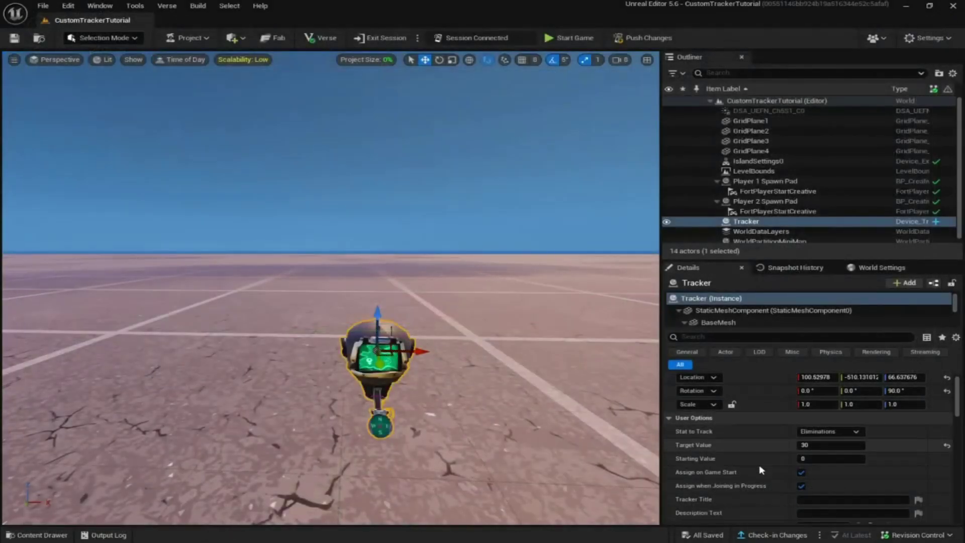
{"action": "left_click", "coordinate": [830, 431]}
{"action": "left_click", "coordinate": [824, 424]}
{"action": "key", "text": "f"}
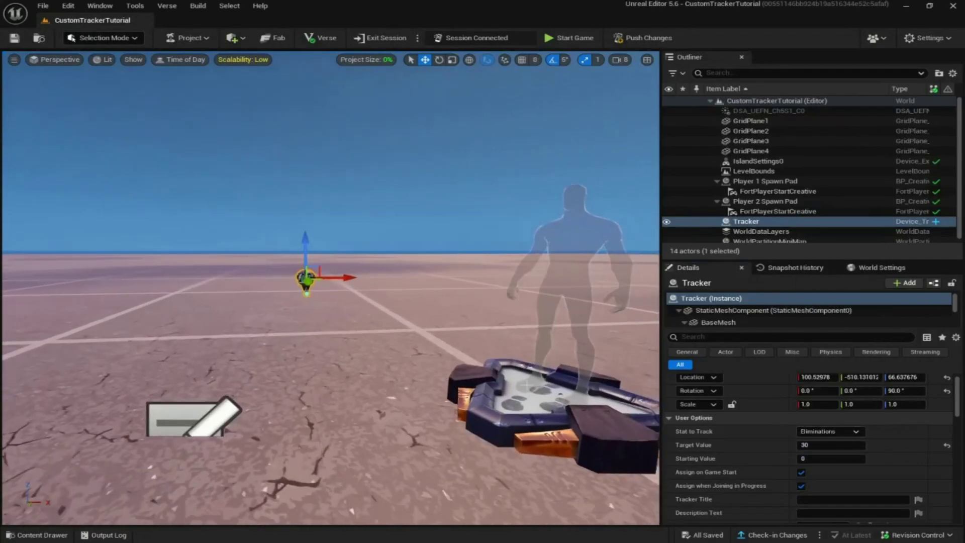
{"action": "scroll", "coordinate": [744, 451], "scroll_direction": "down", "scroll_amount": 5}
{"action": "scroll", "coordinate": [743, 453], "scroll_direction": "down", "scroll_amount": 7}
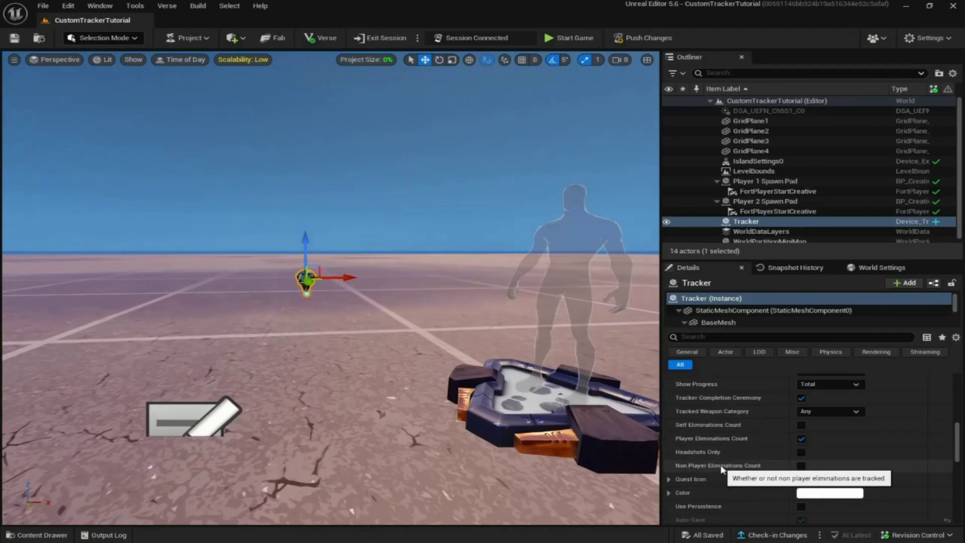
{"action": "left_click", "coordinate": [802, 466]}
{"action": "key", "text": "ctrl+s"}
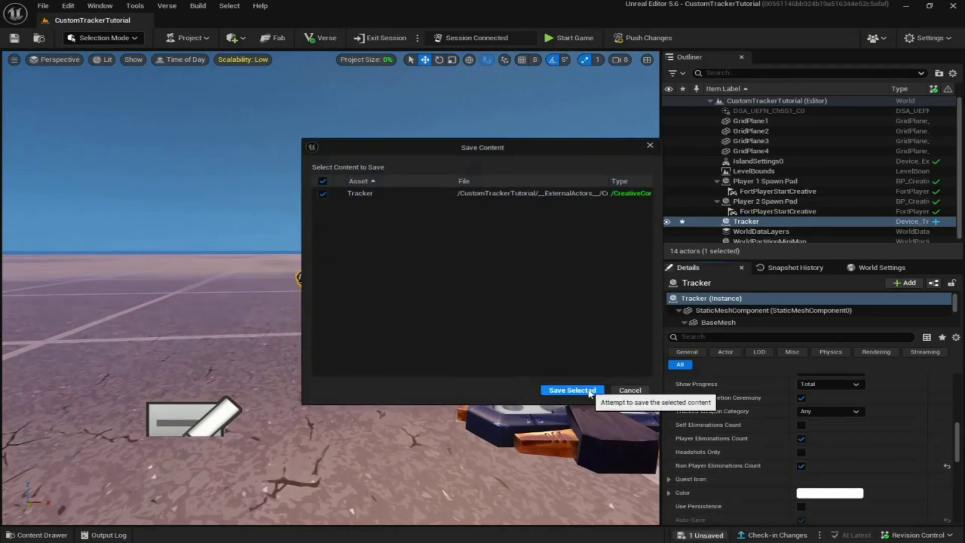
{"action": "left_click", "coordinate": [548, 388]}
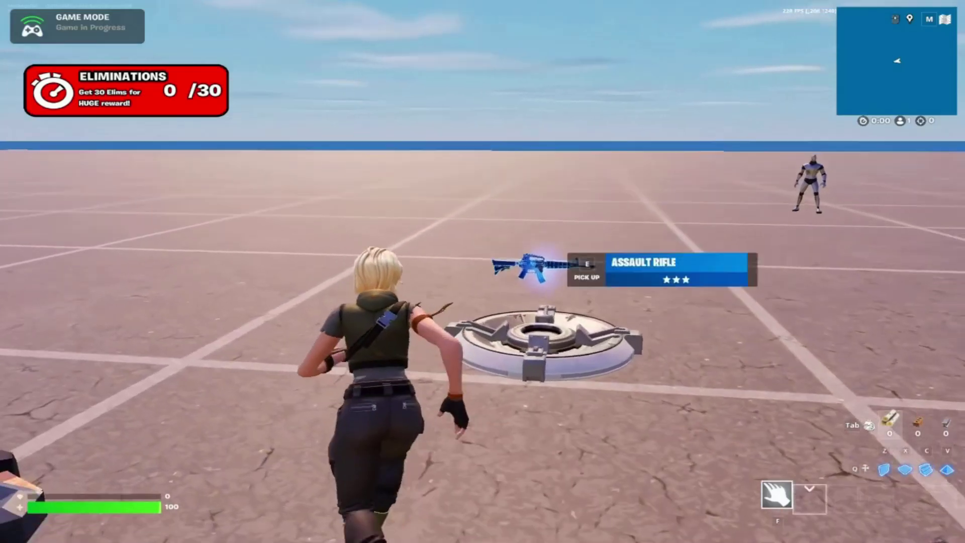
- Move toward the sentries and shoot them for the first two eliminations
{"action": "key", "text": "w"}
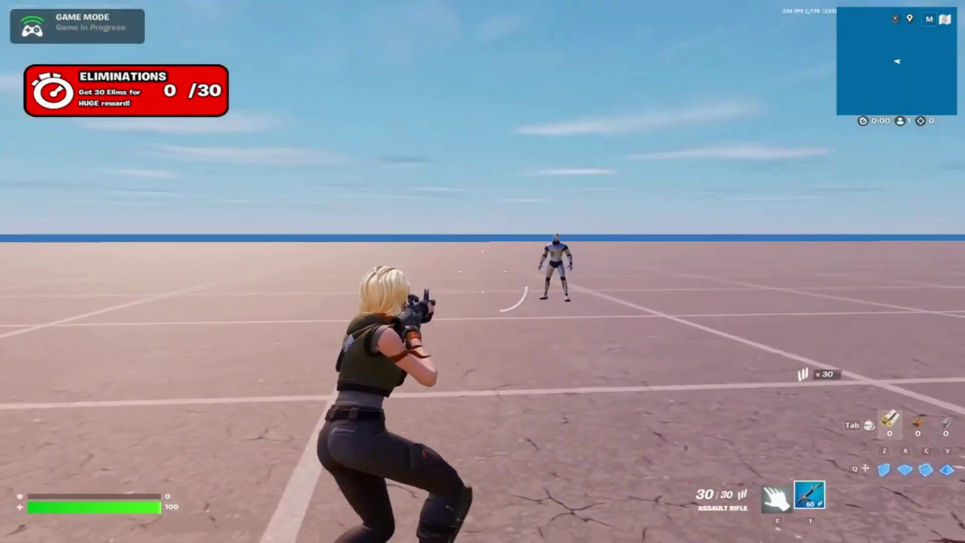
{"action": "key", "text": "a"}
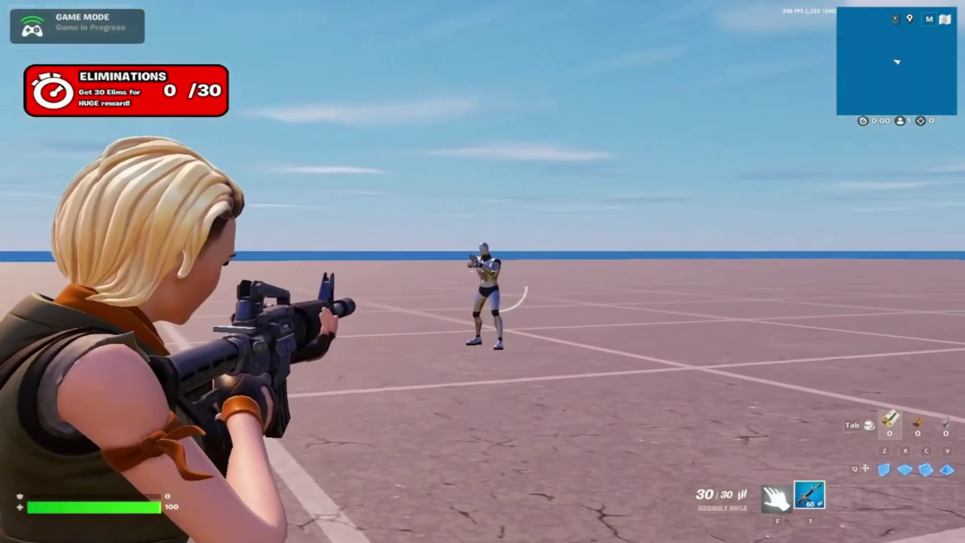
{"action": "left_click", "coordinate": [483, 271]}
{"action": "key", "text": "w"}
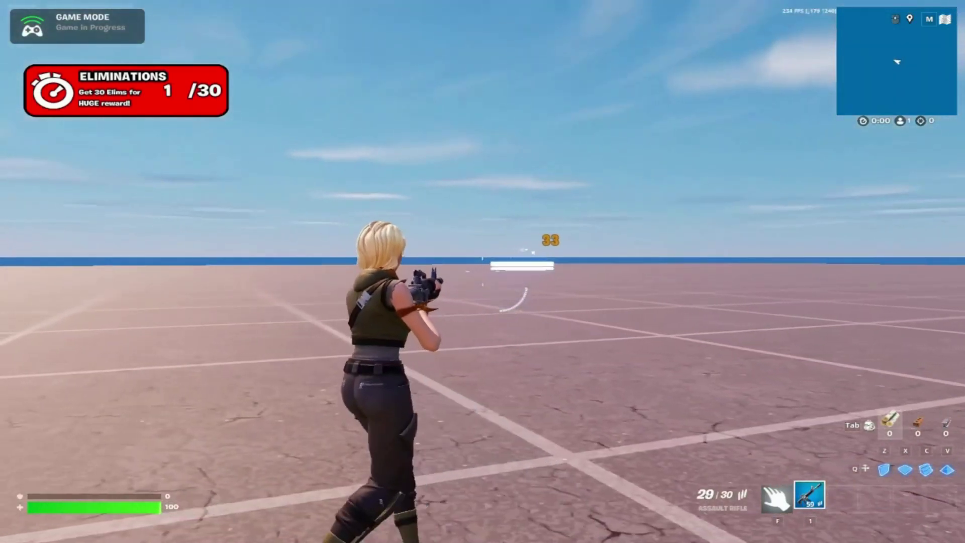
{"action": "right_click", "coordinate": [483, 272]}
{"action": "left_click", "coordinate": [483, 272]}
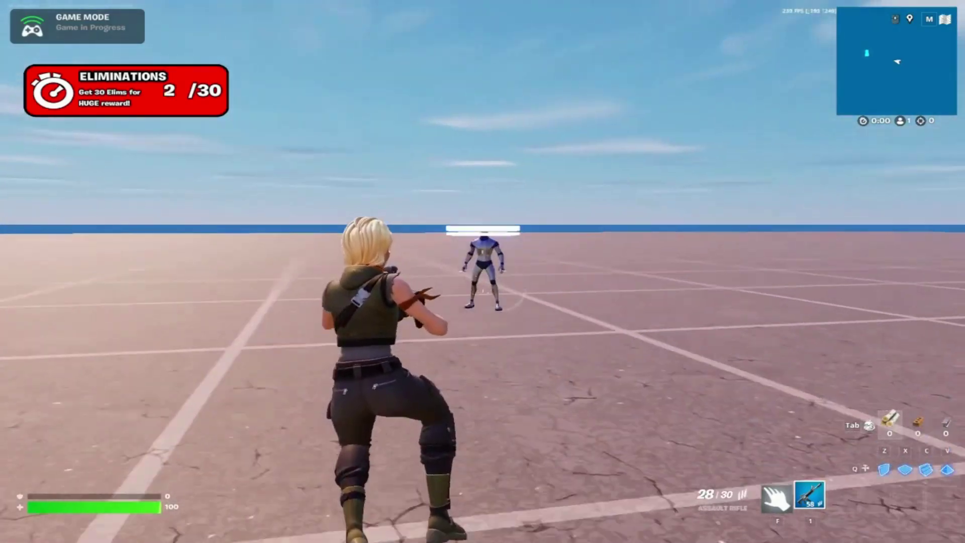
- Aim and shoot four more sentries, raising the ELIMINATIONS counter further
{"action": "right_click", "coordinate": [482, 272]}
{"action": "left_click", "coordinate": [482, 272]}
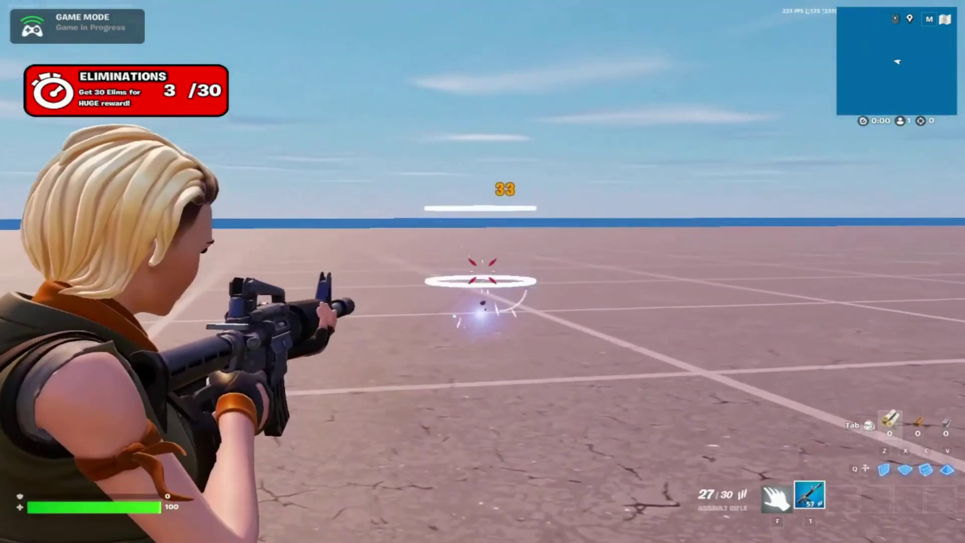
{"action": "right_click", "coordinate": [483, 271]}
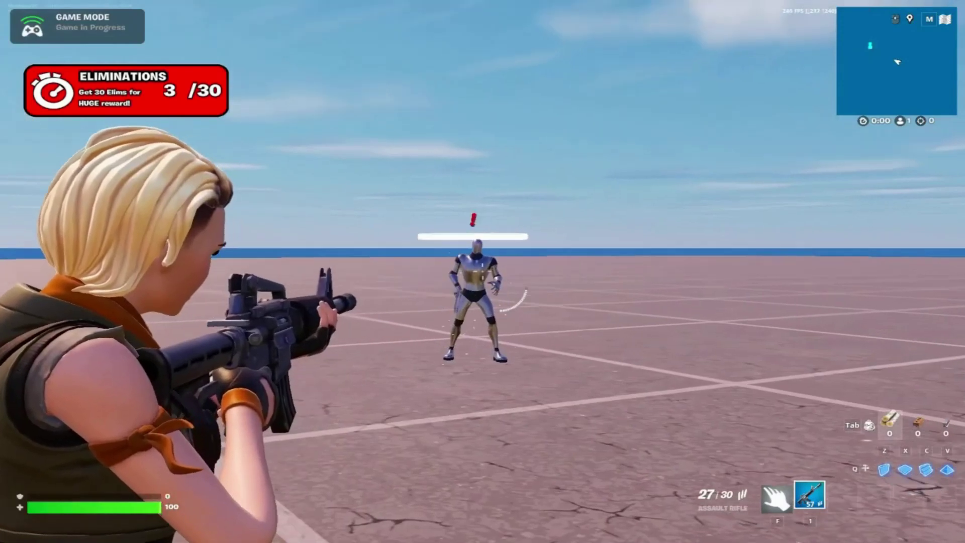
{"action": "left_click", "coordinate": [483, 271]}
{"action": "right_click", "coordinate": [482, 271]}
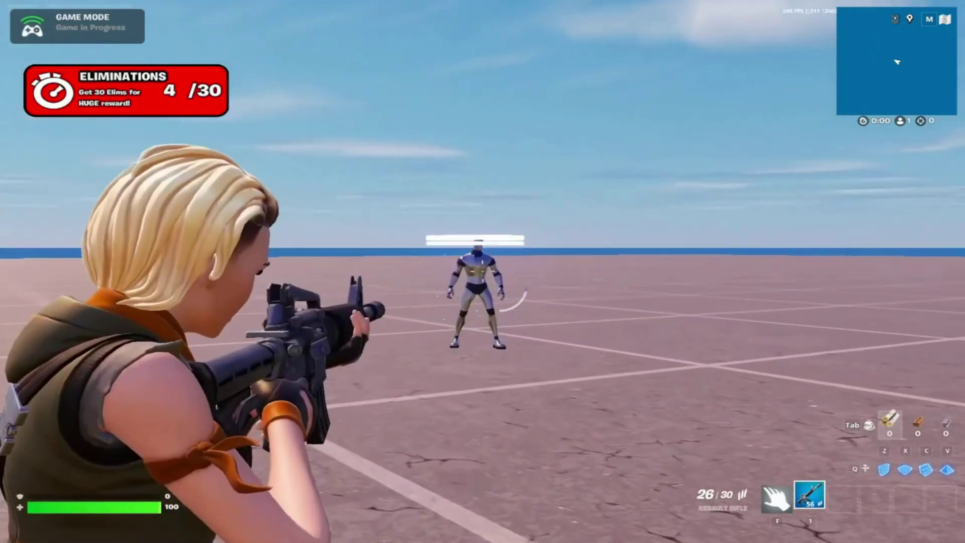
{"action": "left_click", "coordinate": [482, 271]}
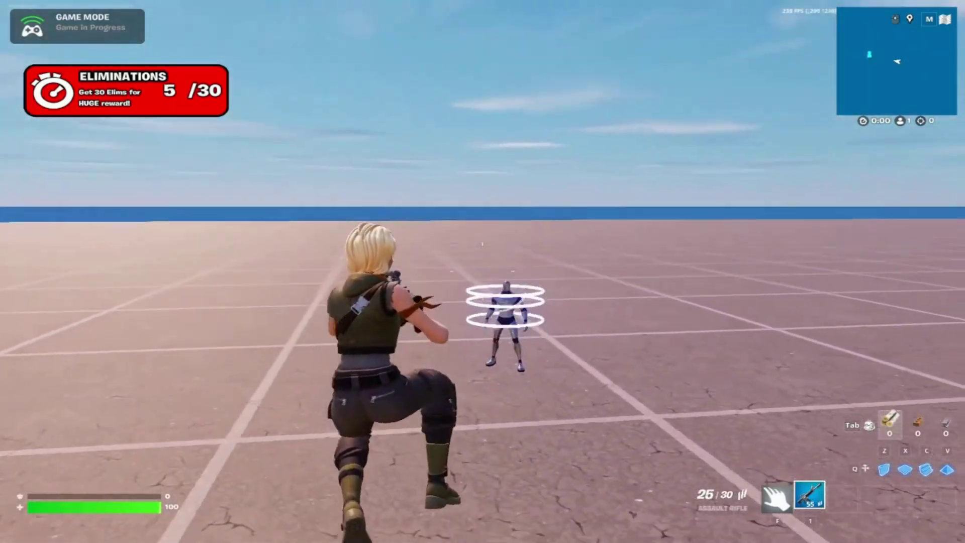
{"action": "right_click", "coordinate": [483, 272]}
{"action": "left_click", "coordinate": [483, 272]}
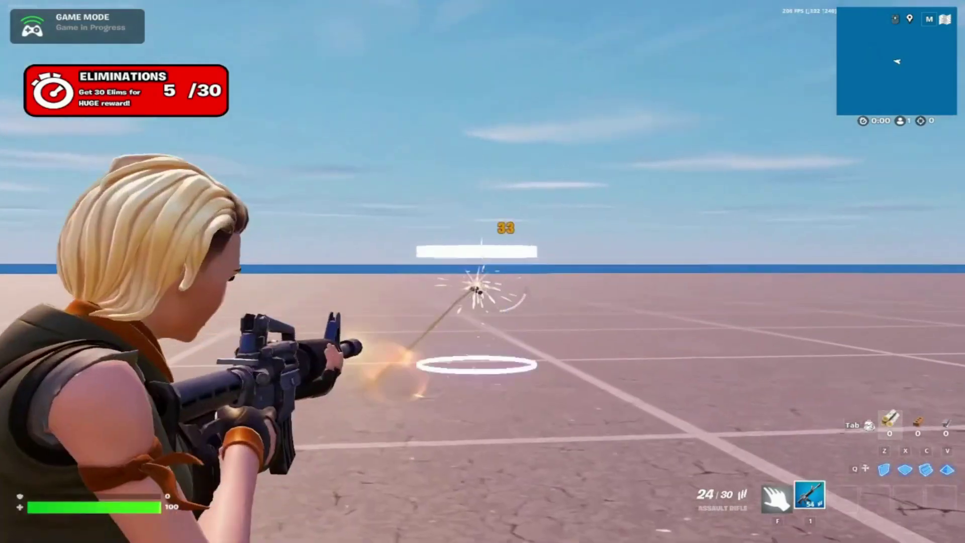